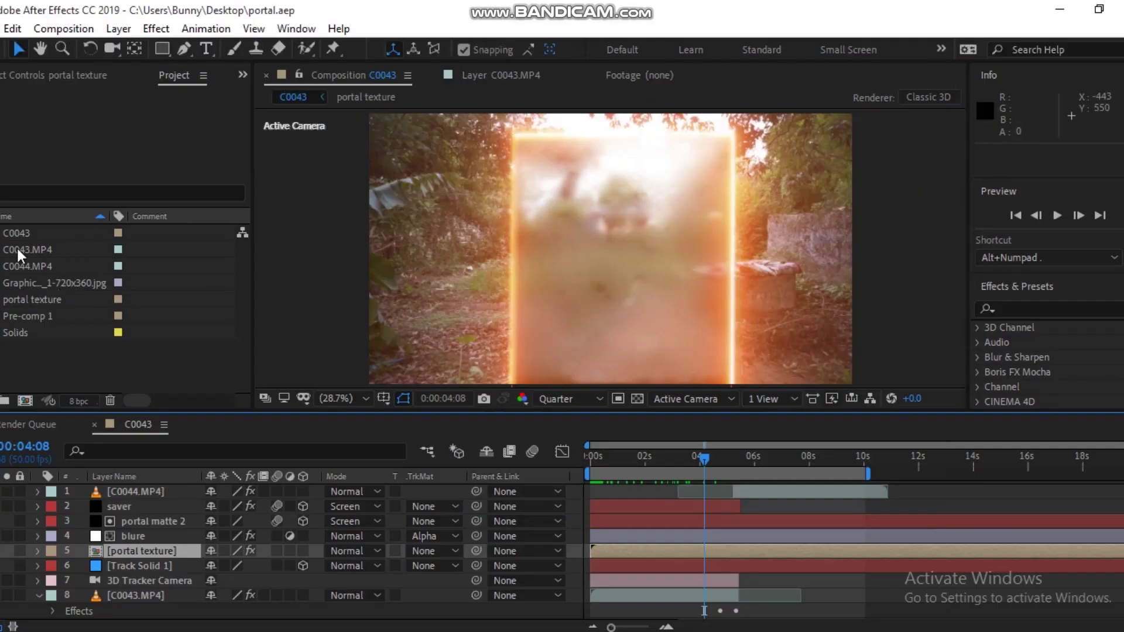
Step: Open C0043.MP4 in the Footage viewer and drag it toward Create New Composition
double_click(16, 248)
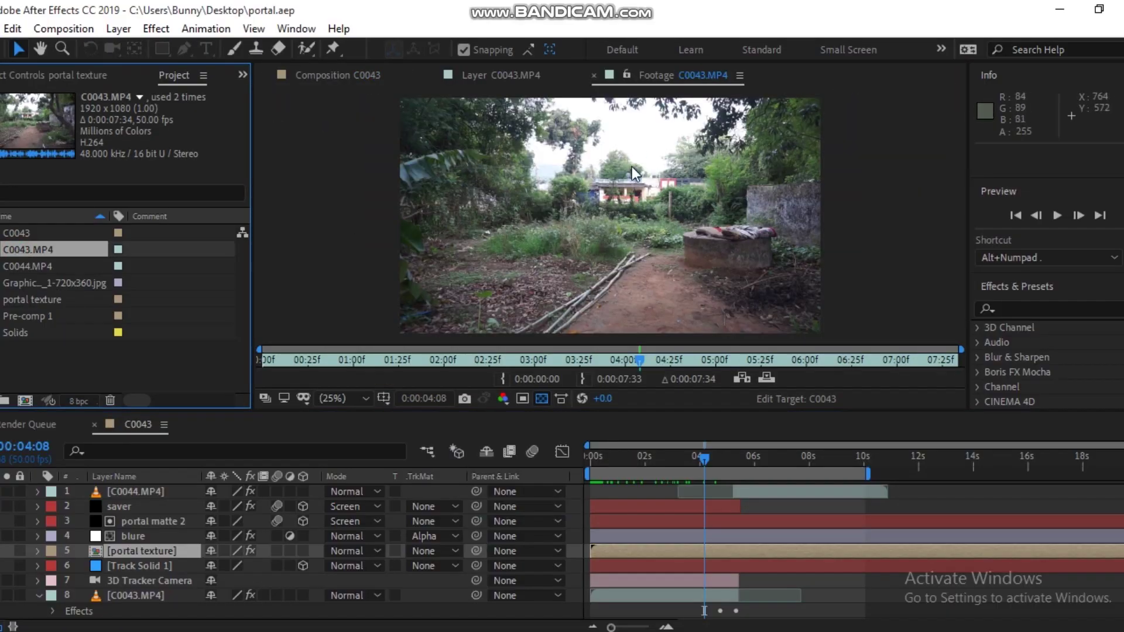
left_click_drag(25, 387, 26, 404)
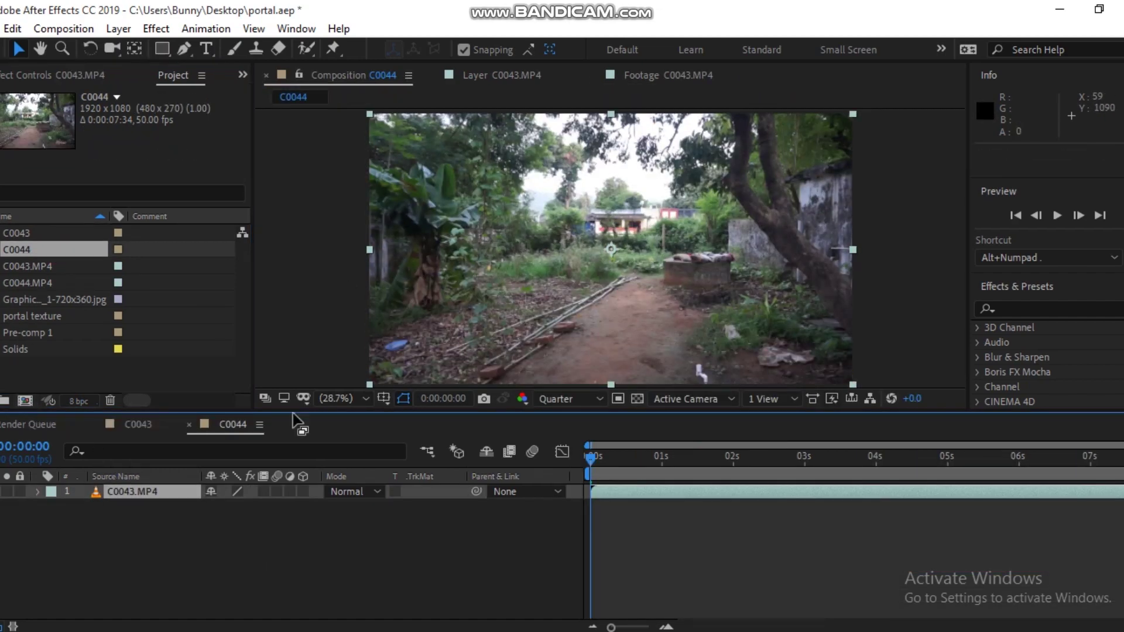
Step: Set the current time to 0:00:05:03 and end C0044's work area there
left_click_drag(606, 458, 954, 456)
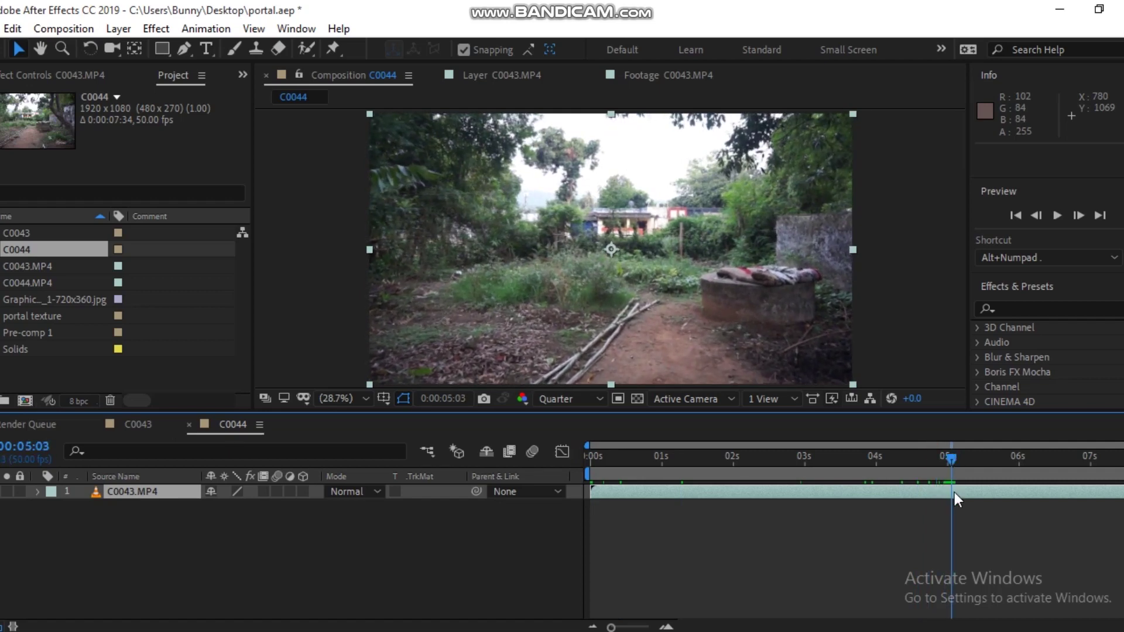
double_click(954, 493)
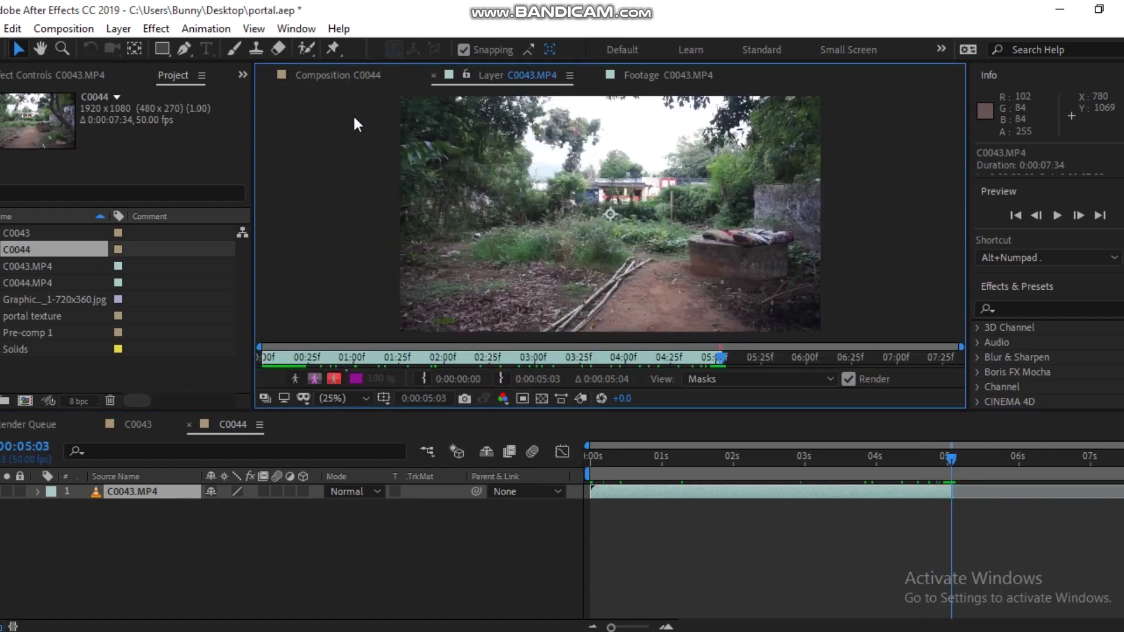
left_click(339, 76)
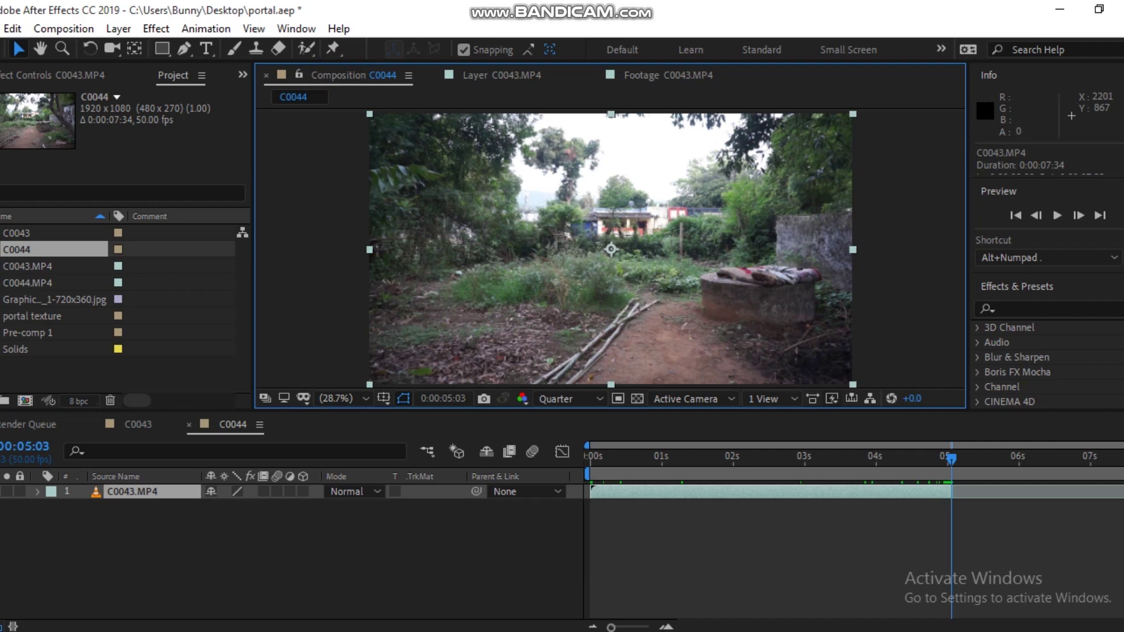
left_click_drag(1118, 473, 956, 473)
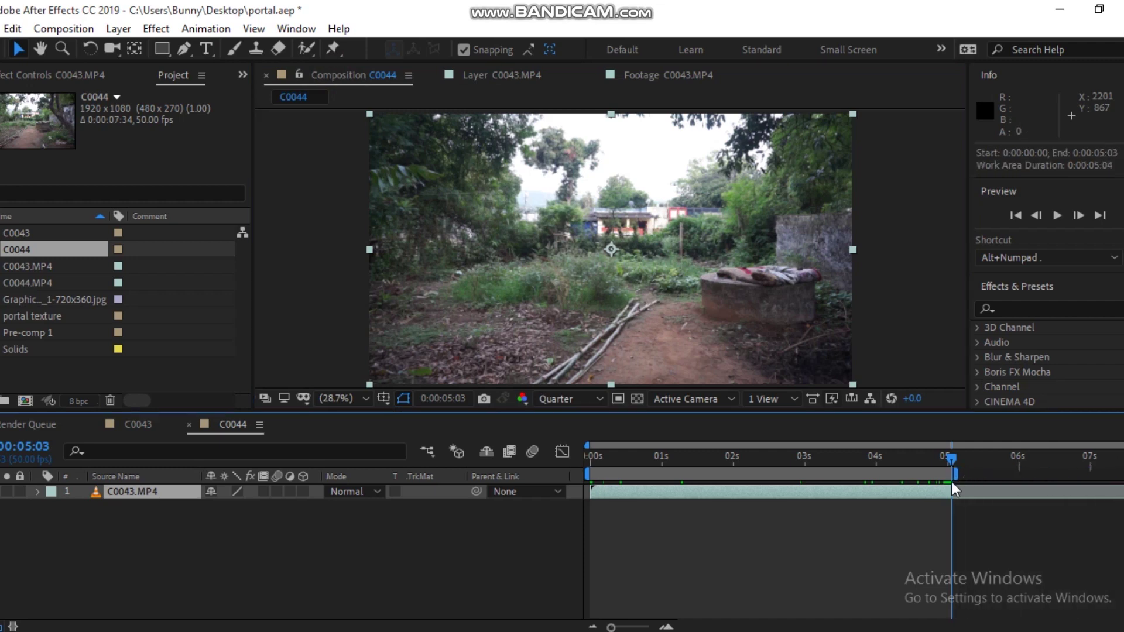
Step: Switch the composition preview to Full resolution and focus the effects search
left_click(587, 400)
left_click(585, 438)
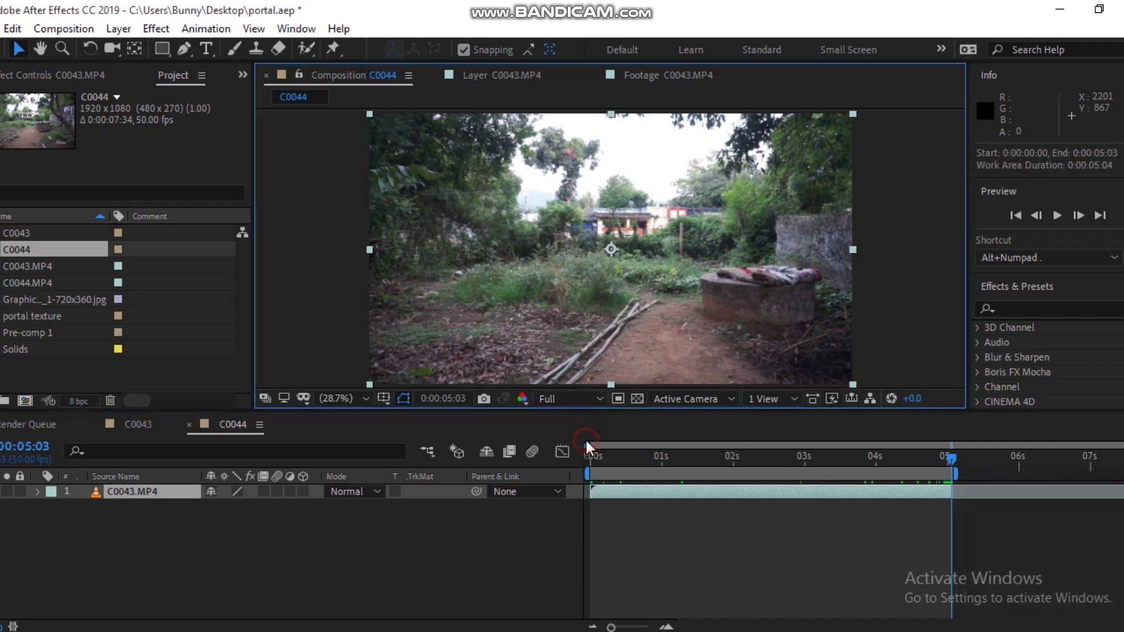
left_click(1073, 310)
Step: Apply 3D Camera Tracker, set the path's ground plane and origin, and create a solid and camera
type("3d cam")
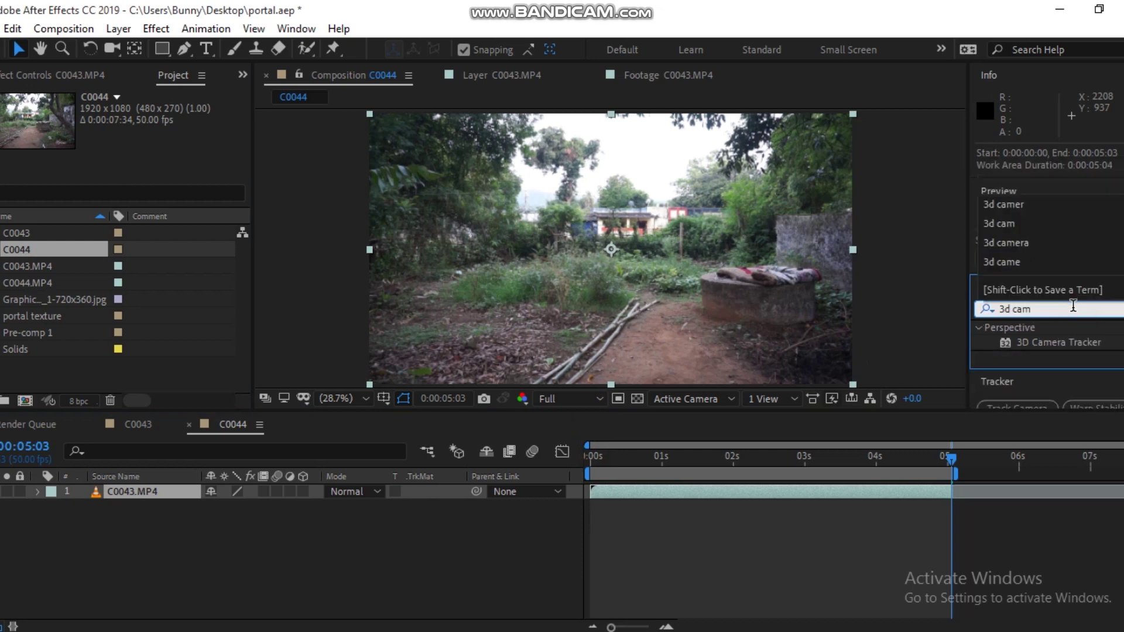
left_click_drag(1054, 342, 151, 503)
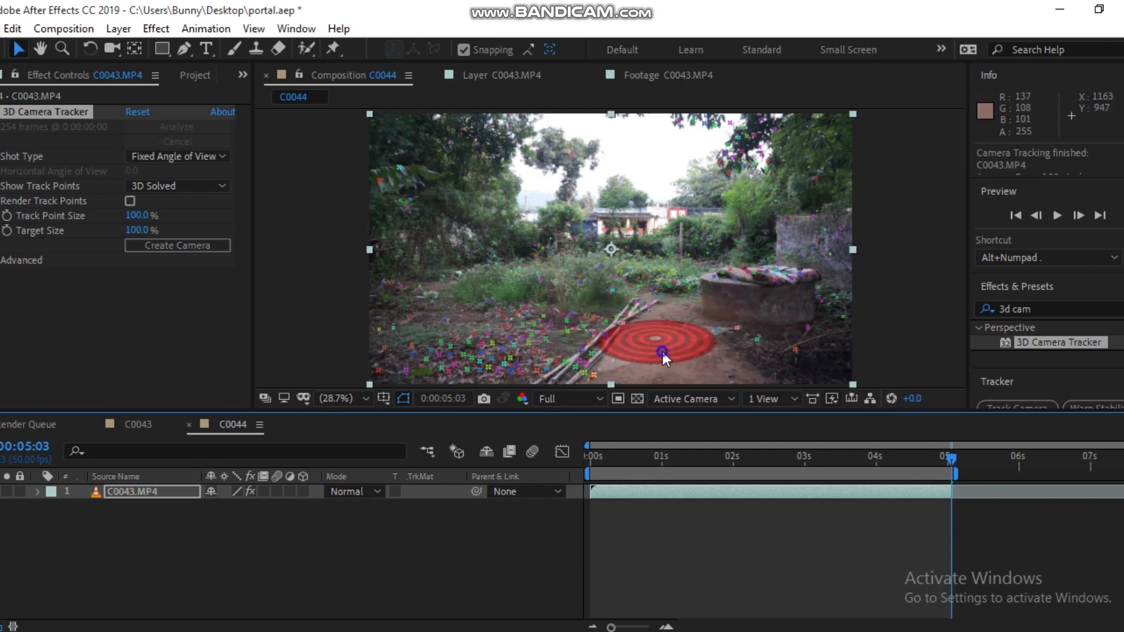
right_click(663, 351)
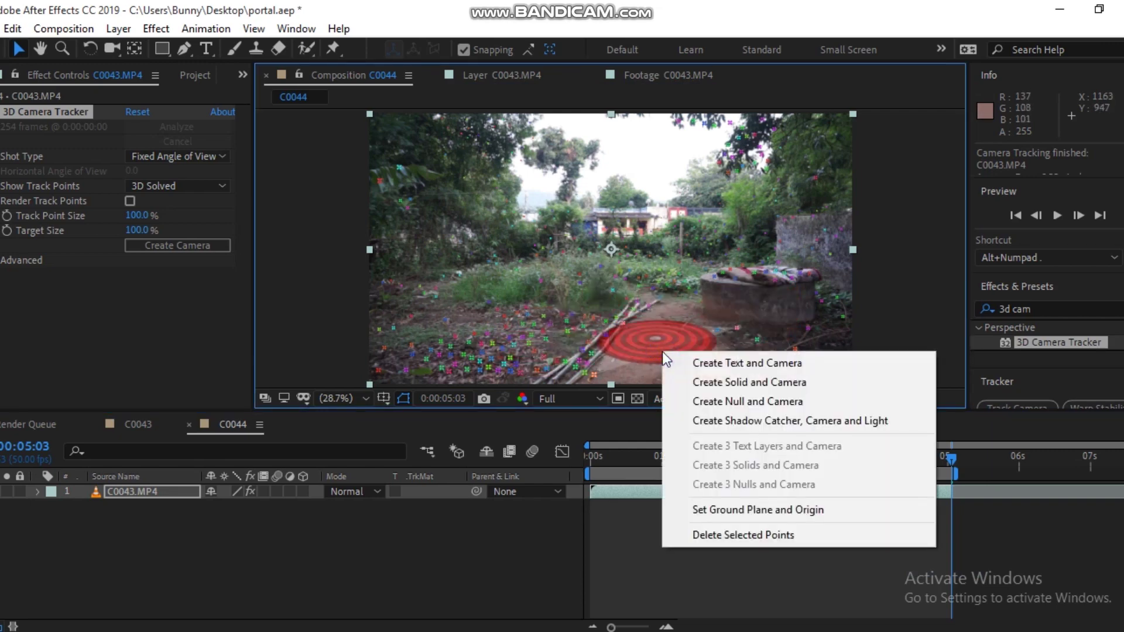
left_click(734, 507)
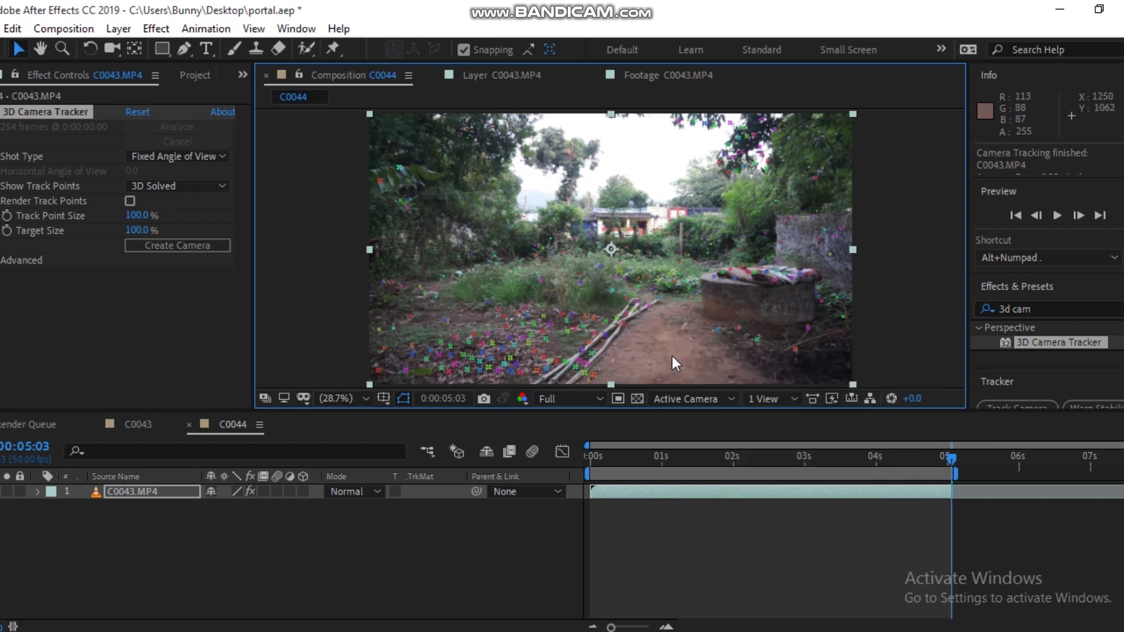
right_click(653, 345)
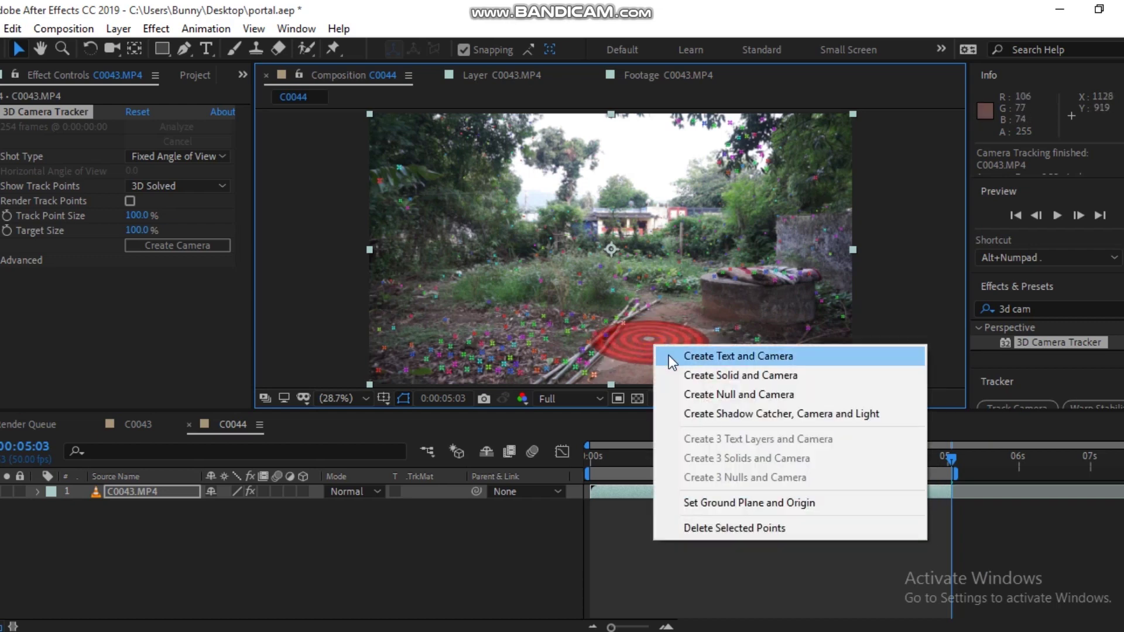
left_click(683, 375)
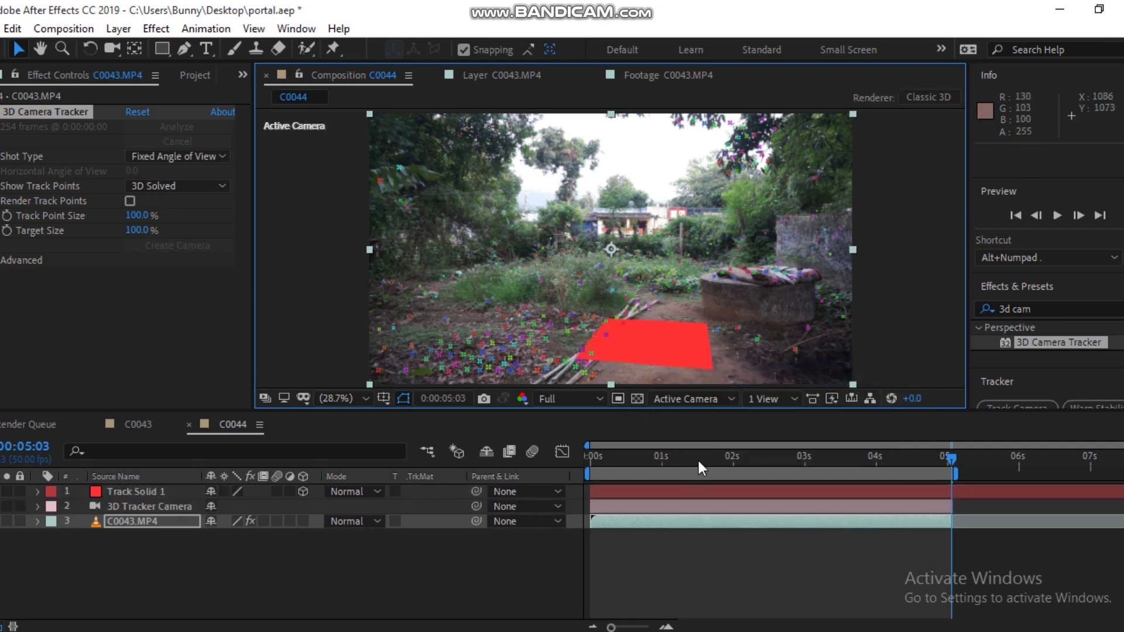
Step: Drop the preview to Quarter resolution, go to 0:00:02:12 and select Track Solid 1
left_click(580, 402)
left_click(578, 498)
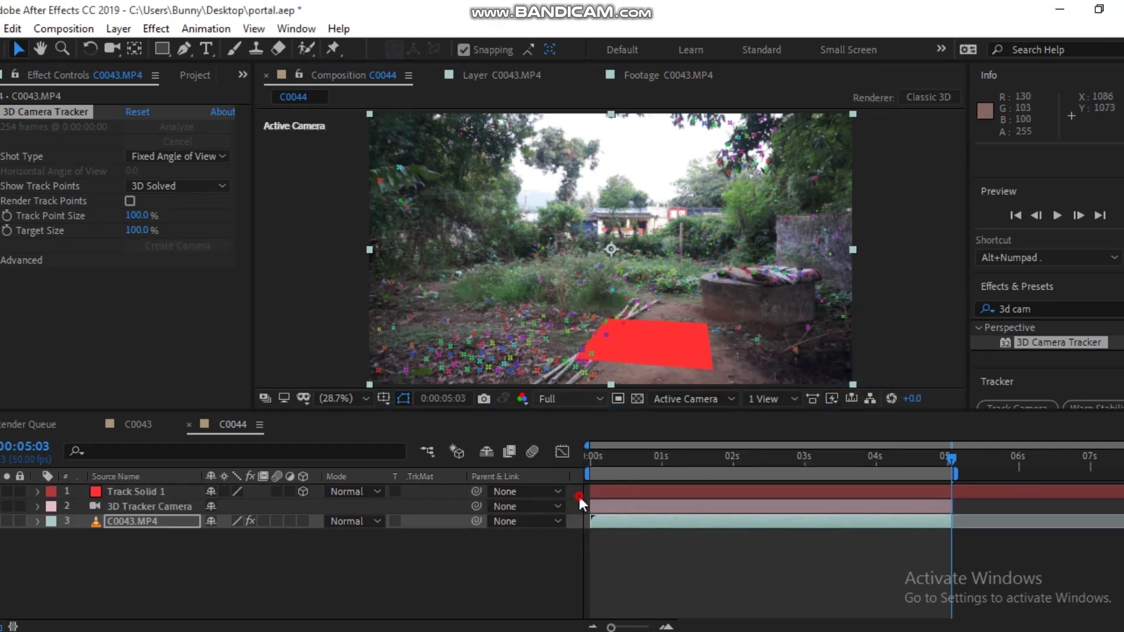
left_click_drag(732, 452, 576, 466)
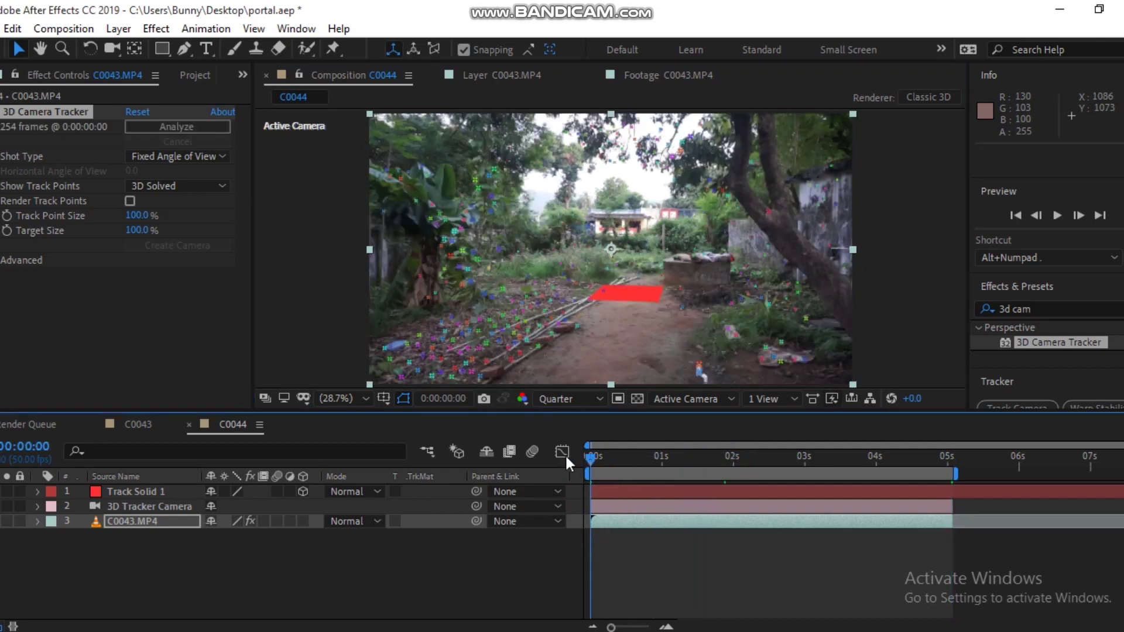
left_click_drag(651, 463, 750, 461)
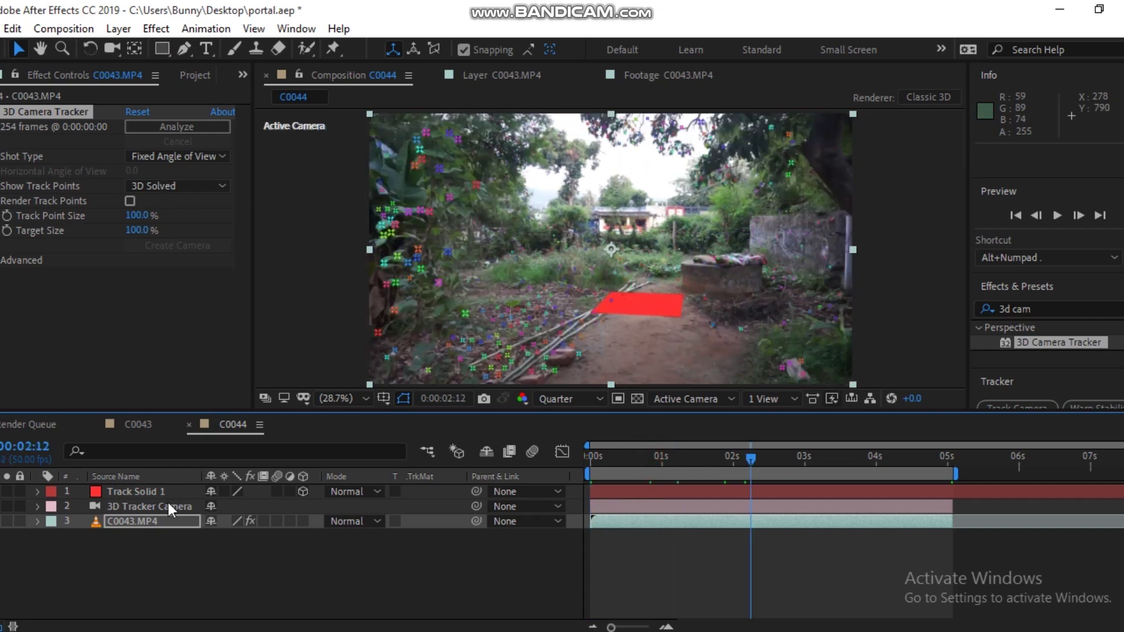
left_click(118, 492)
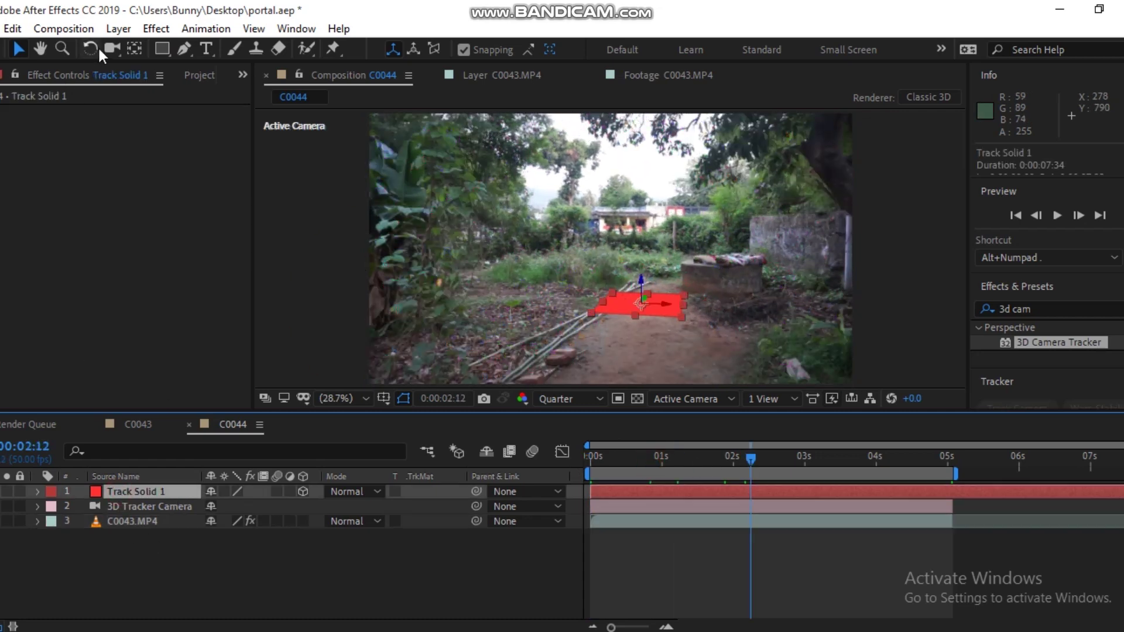
left_click(115, 33)
Step: Create a black solid named saber and make it a 3D layer
mouse_move(125, 49)
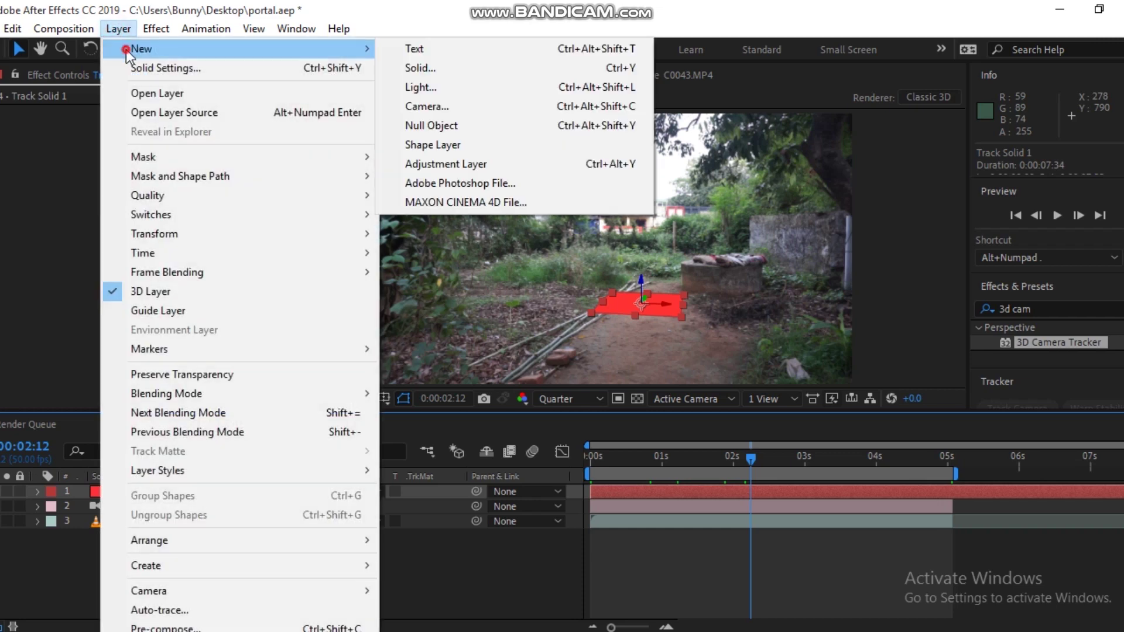
left_click(463, 64)
type("saber")
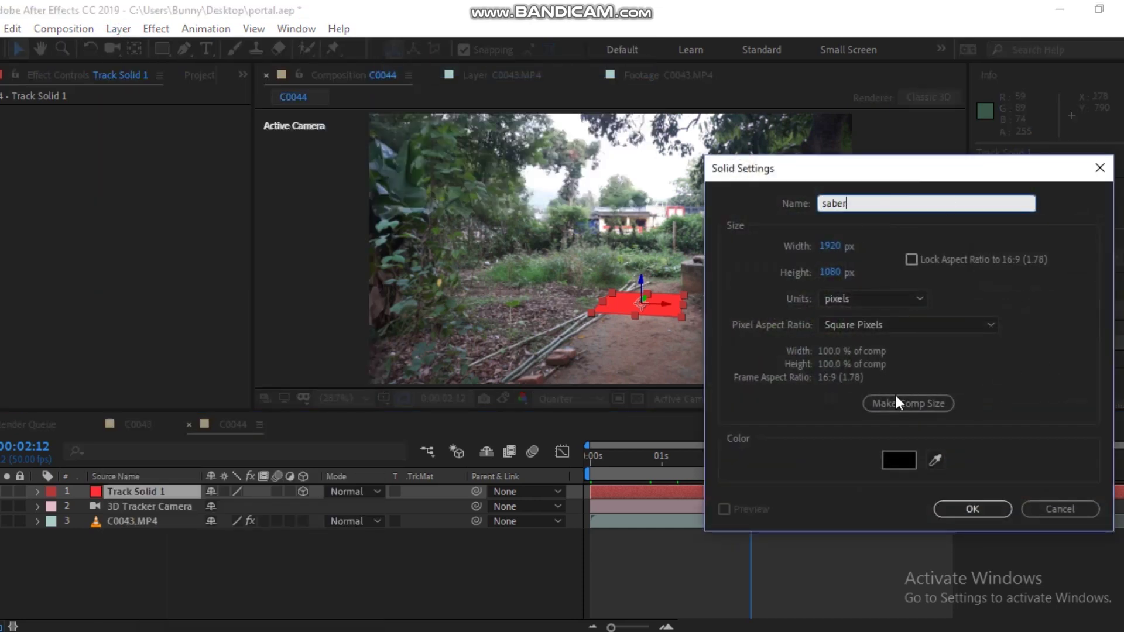
left_click(957, 505)
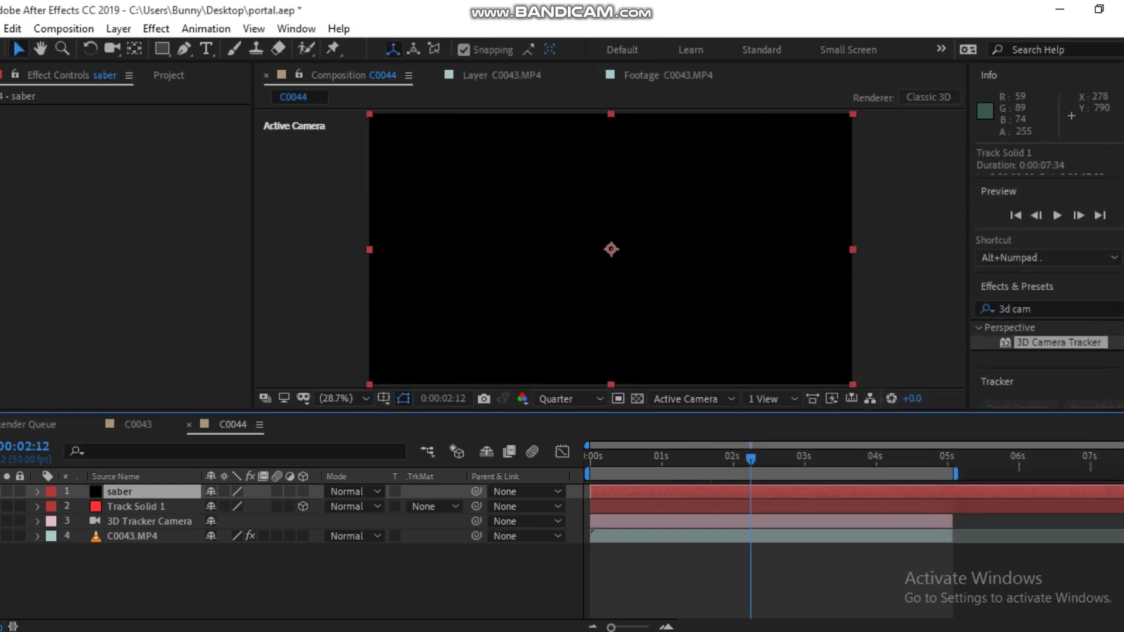
left_click(303, 492)
Step: Tilt the saber solid to 351° and upright on Z, then position it over the path
left_click(135, 492)
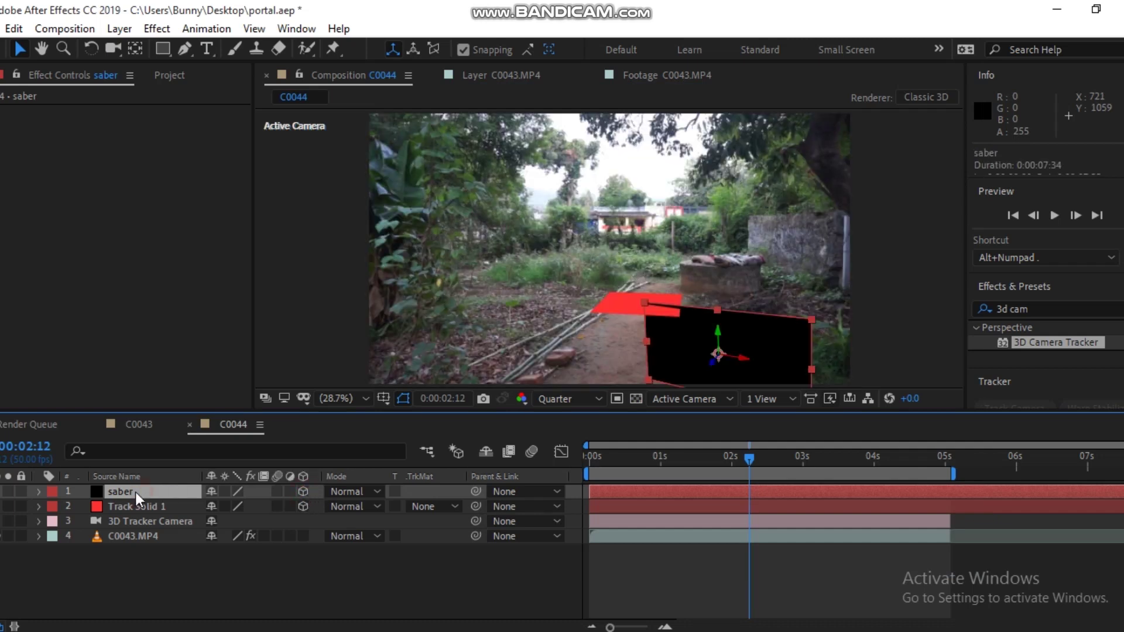
key("r")
left_click_drag(212, 506, 226, 507)
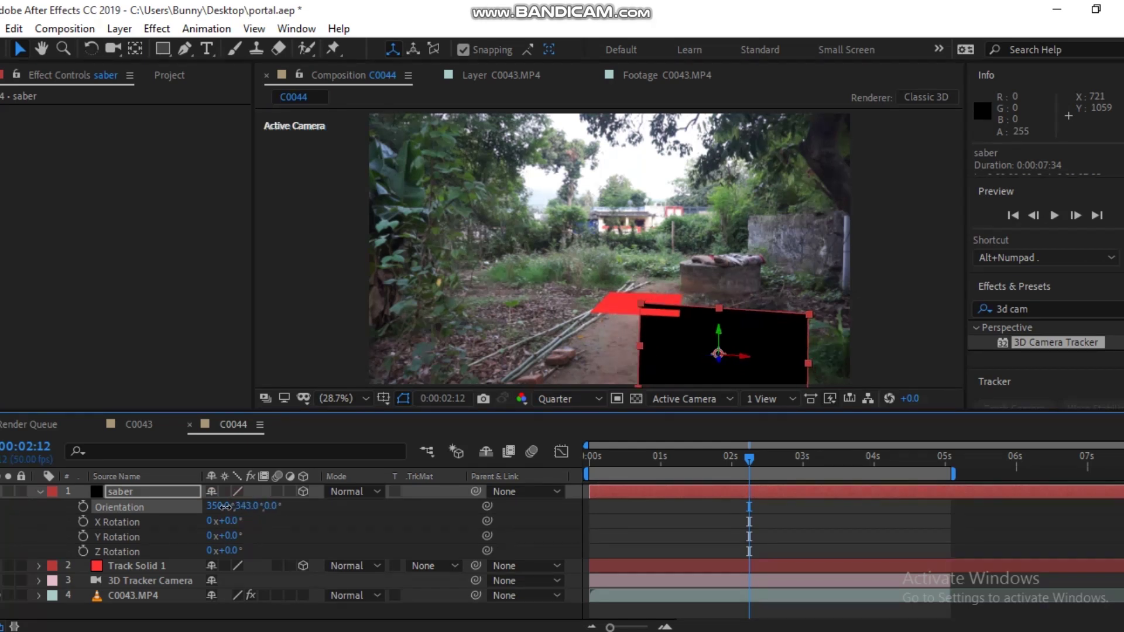
left_click_drag(273, 506, 155, 471)
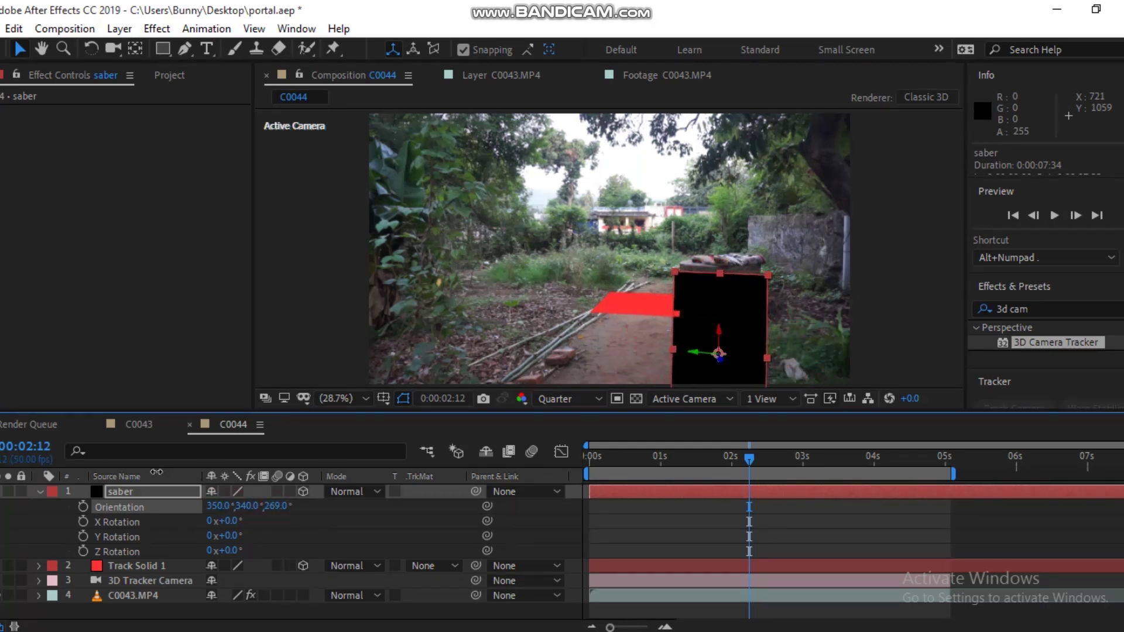
key("p")
mouse_move(215, 506)
left_mouse_down()
mouse_move(194, 521)
mouse_move(176, 508)
mouse_move(216, 506)
mouse_move(193, 532)
left_mouse_up()
left_click_drag(258, 507, 253, 507)
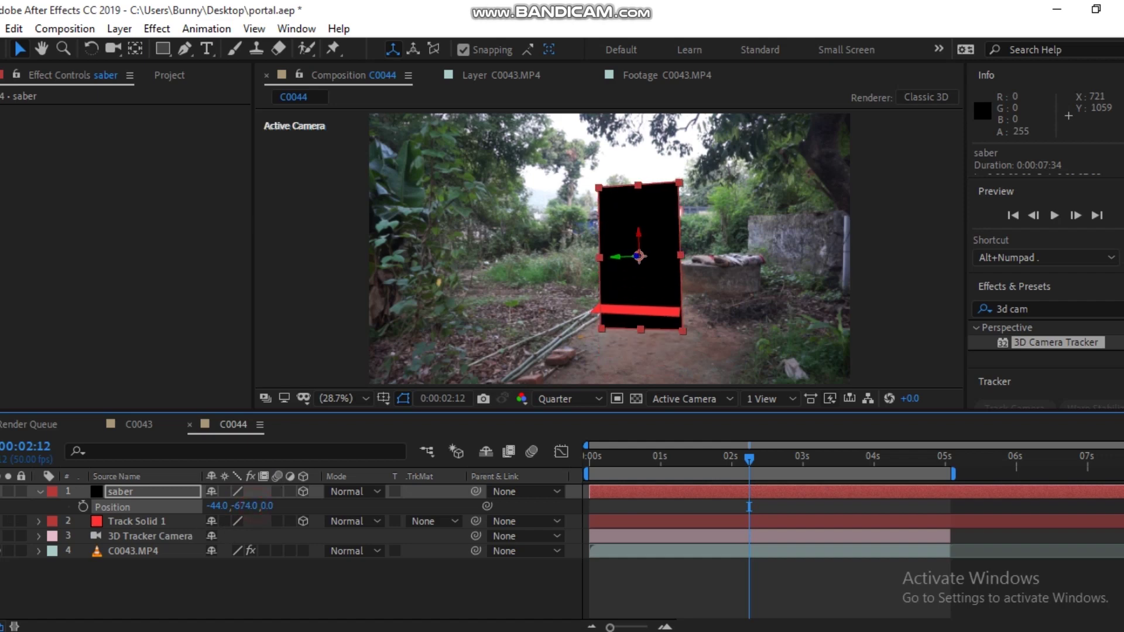
Step: Fine-tune the saber solid's Y orientation and scale it up to about 680%
key("r")
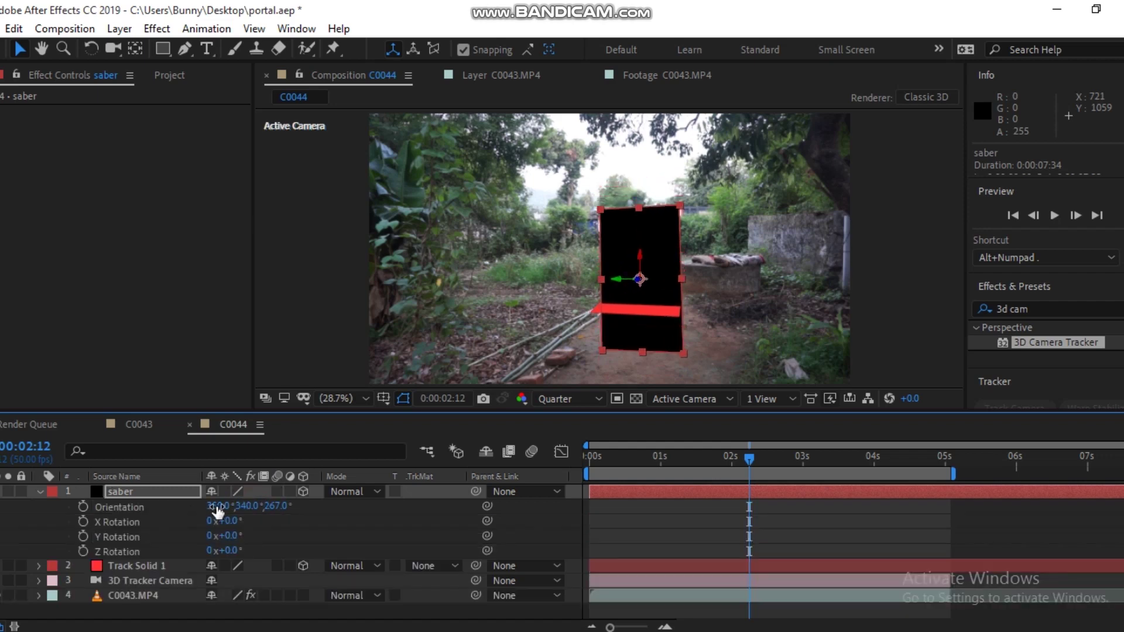
left_click_drag(244, 508, 231, 508)
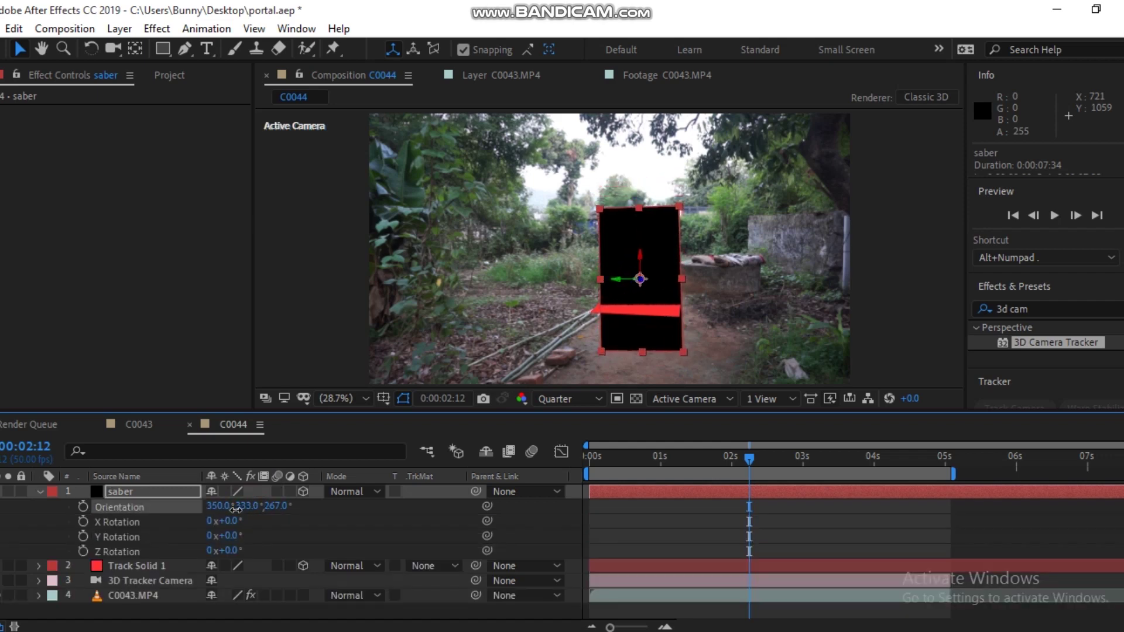
key("s")
left_click_drag(234, 507, 723, 499)
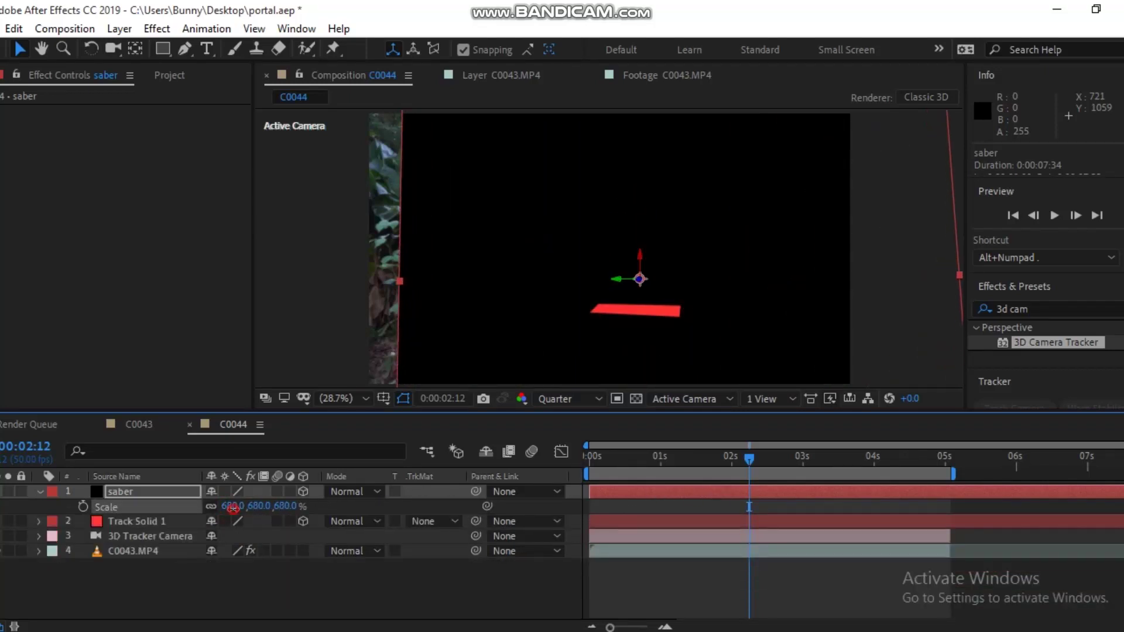
Step: Scale the saber solid to 857% and draw a rectangular mask on it at 0:00:02:27
left_click_drag(233, 507, 375, 502)
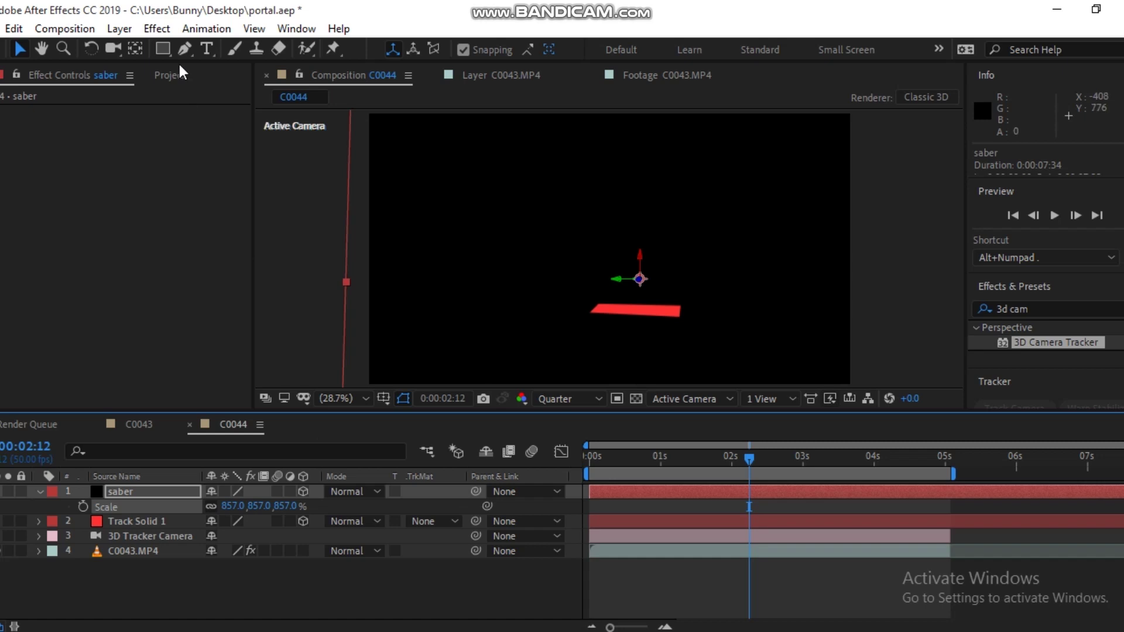
left_click(163, 50)
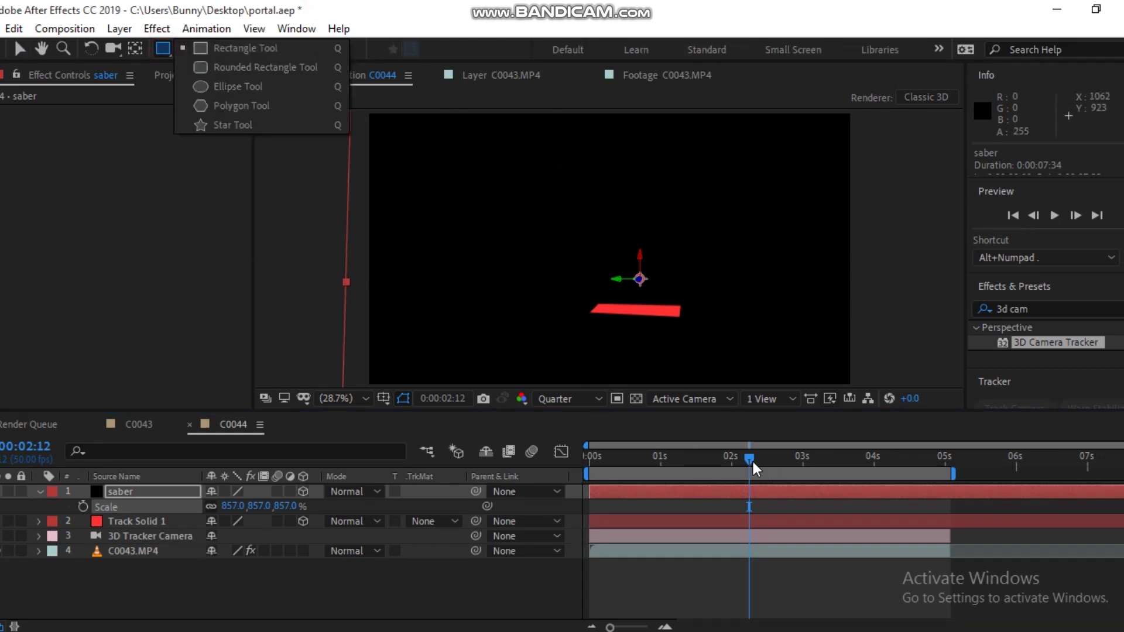
left_click_drag(756, 468, 770, 462)
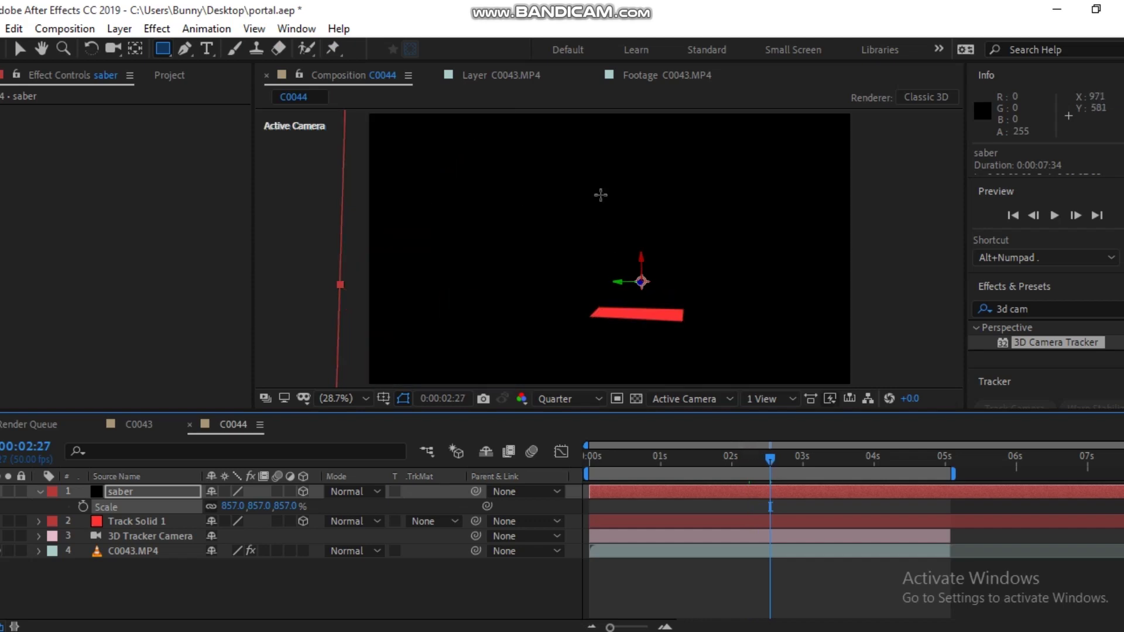
left_click_drag(581, 157, 685, 308)
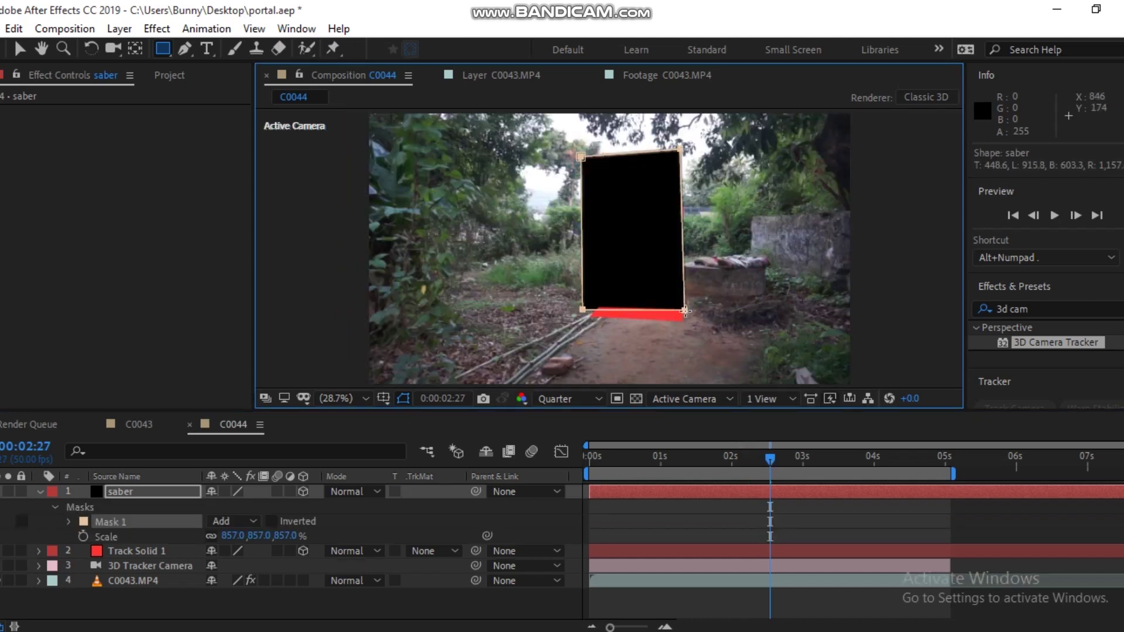
Step: Set the saber layer's blend mode to Screen
left_click(345, 495)
left_click(399, 282)
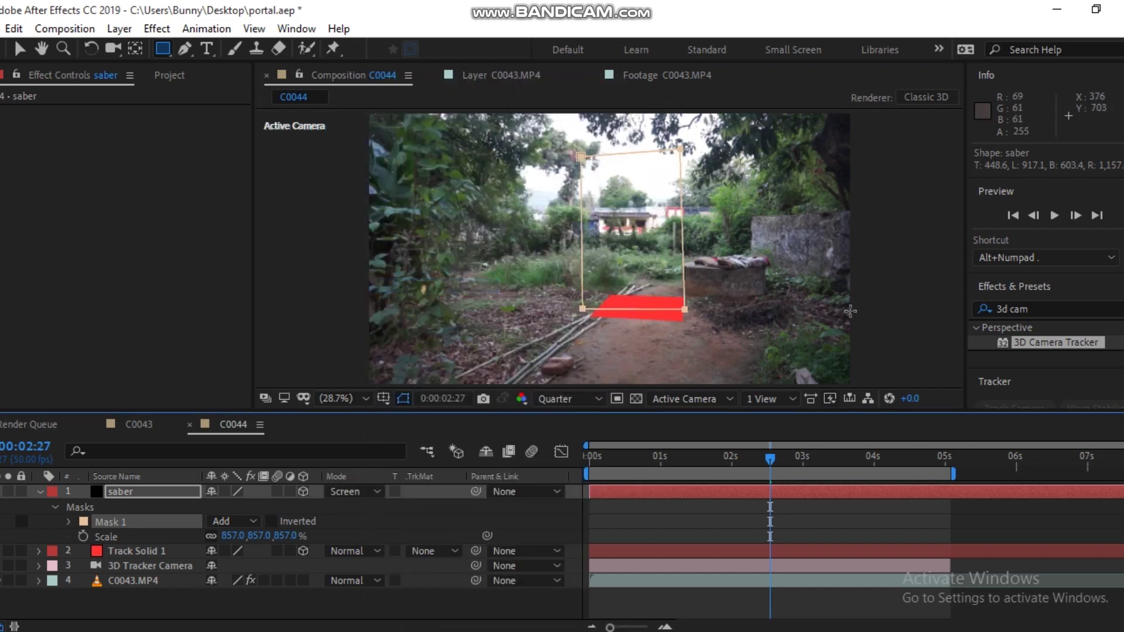
left_click(1048, 309)
Step: Apply the Saber effect to the saber layer with Core Type set to Layer Masks
type("saber")
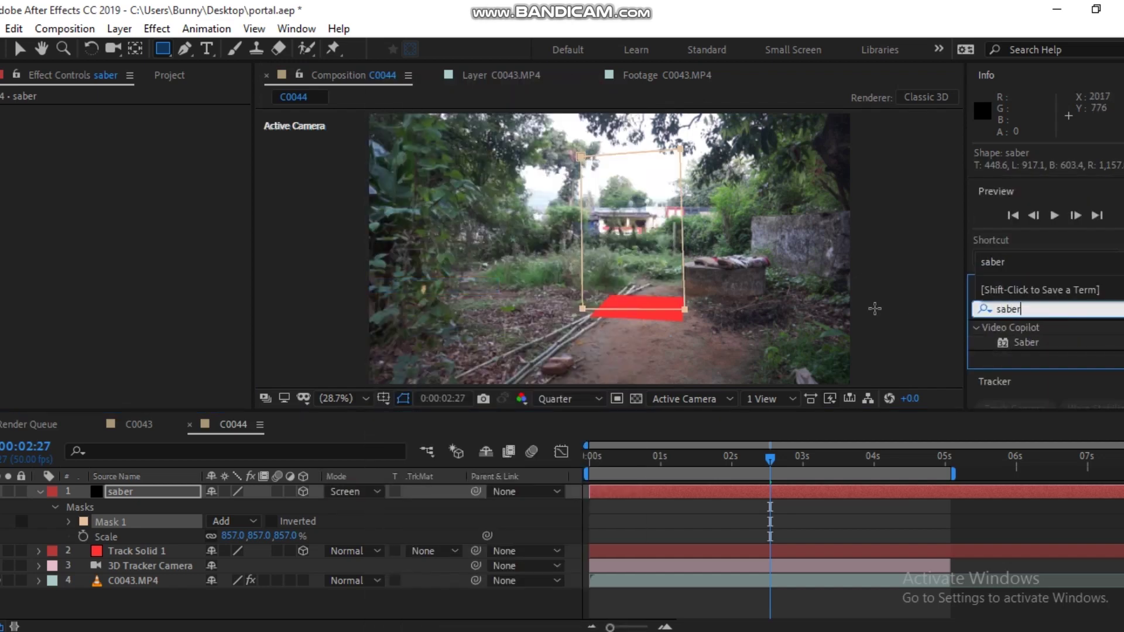
left_click_drag(1026, 343, 181, 486)
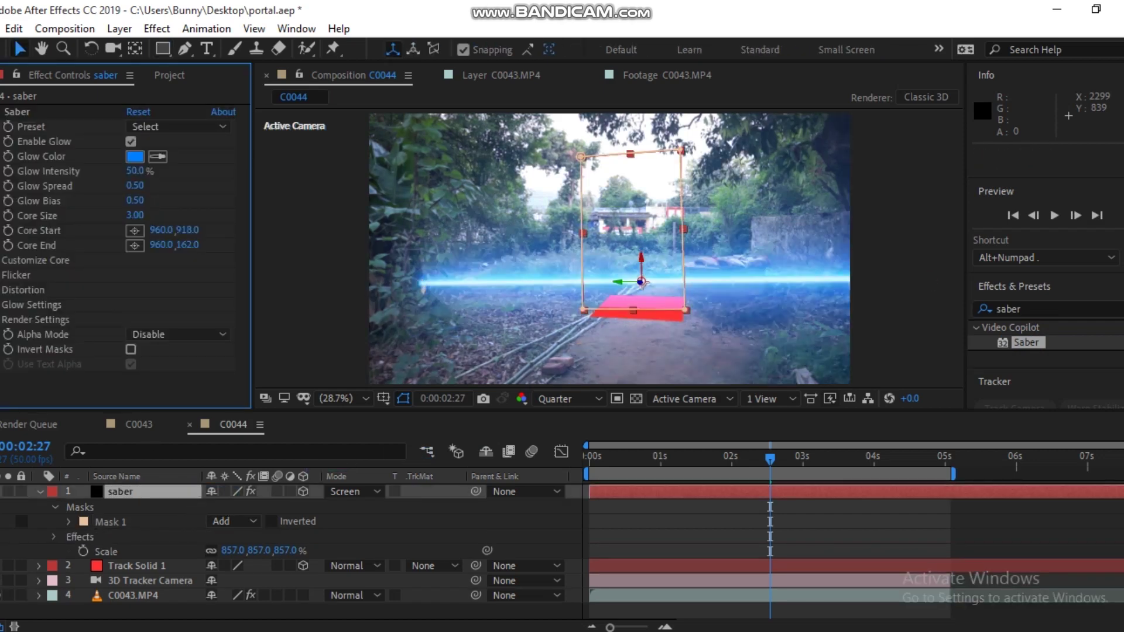
left_click(2, 264)
scroll(2, 271, "down", 2)
left_click(177, 223)
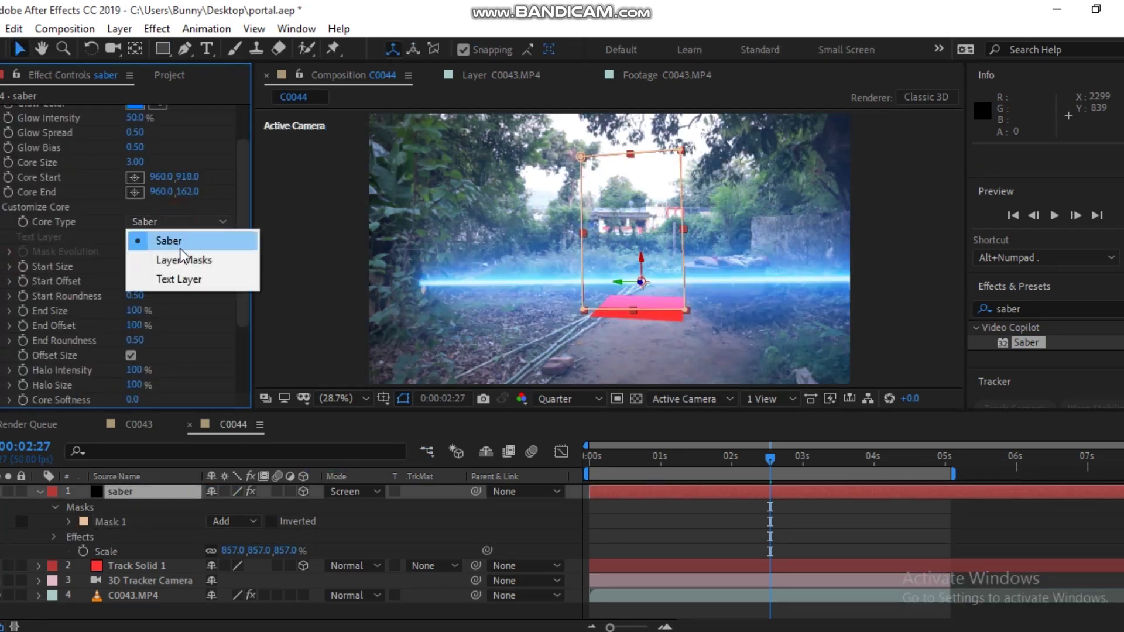
left_click(195, 262)
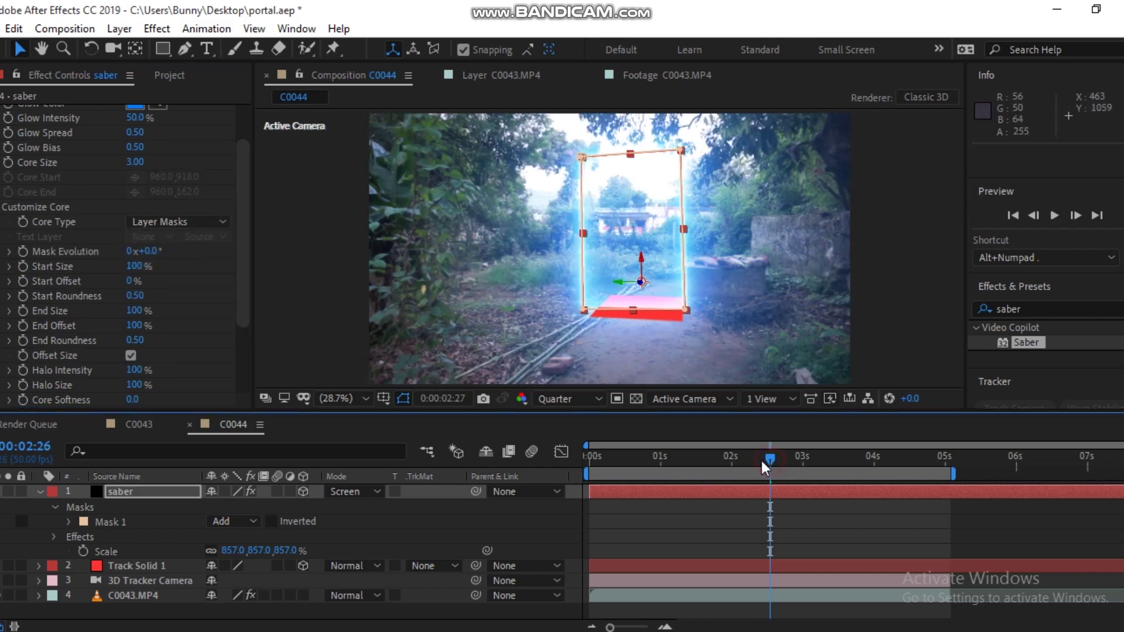
Step: Keyframe Saber Start Offset at 0% at 2 seconds and 100% at the first frame
left_click_drag(770, 458, 732, 458)
left_click(23, 282)
left_click_drag(621, 464, 349, 465)
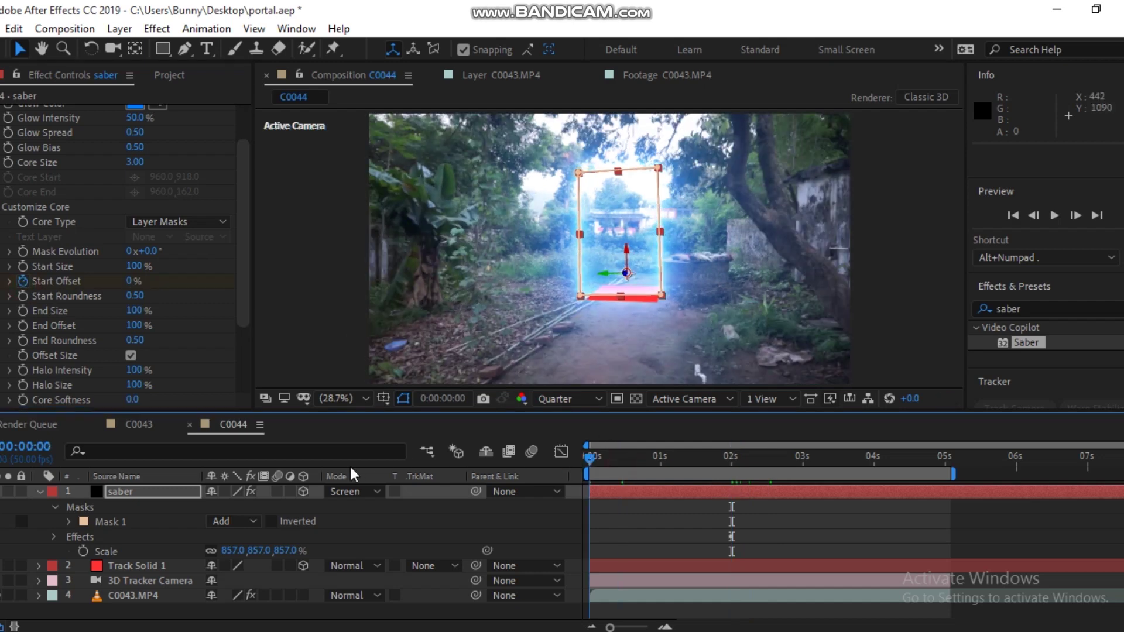
left_click_drag(134, 282, 274, 282)
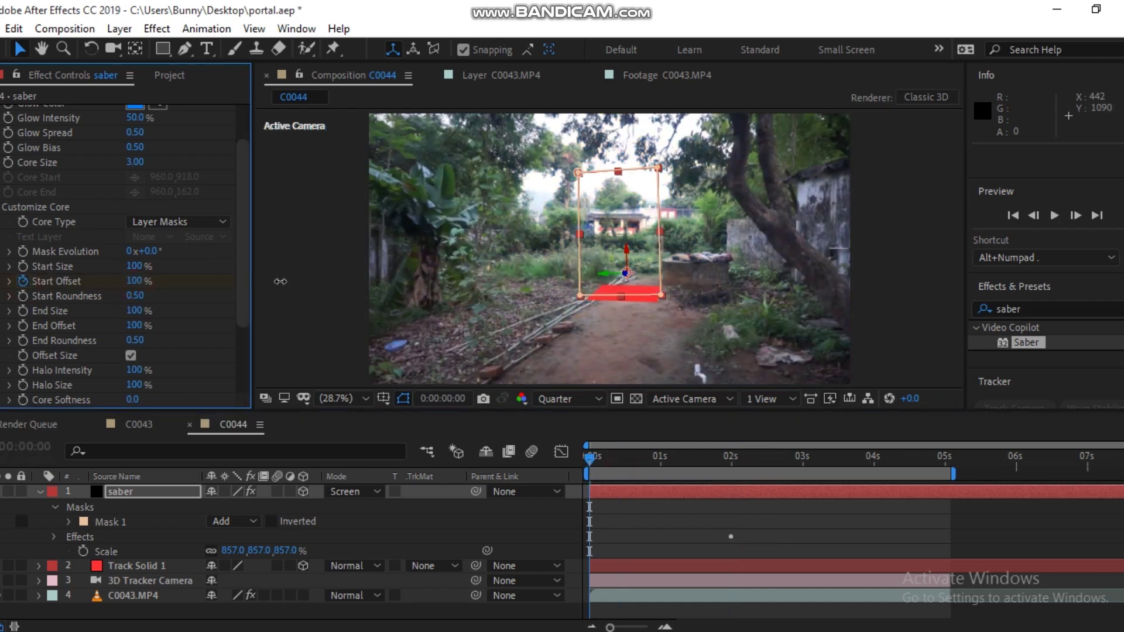
left_click(329, 278)
Step: Preview the draw-on animation and open the Glow Color picker
key("space")
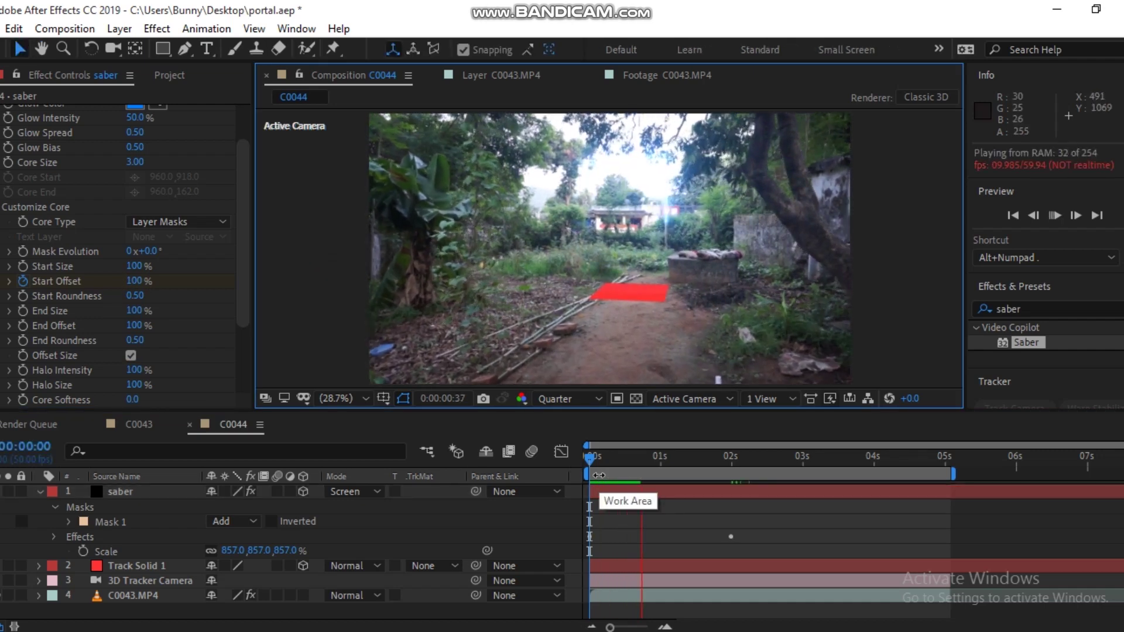
key("space")
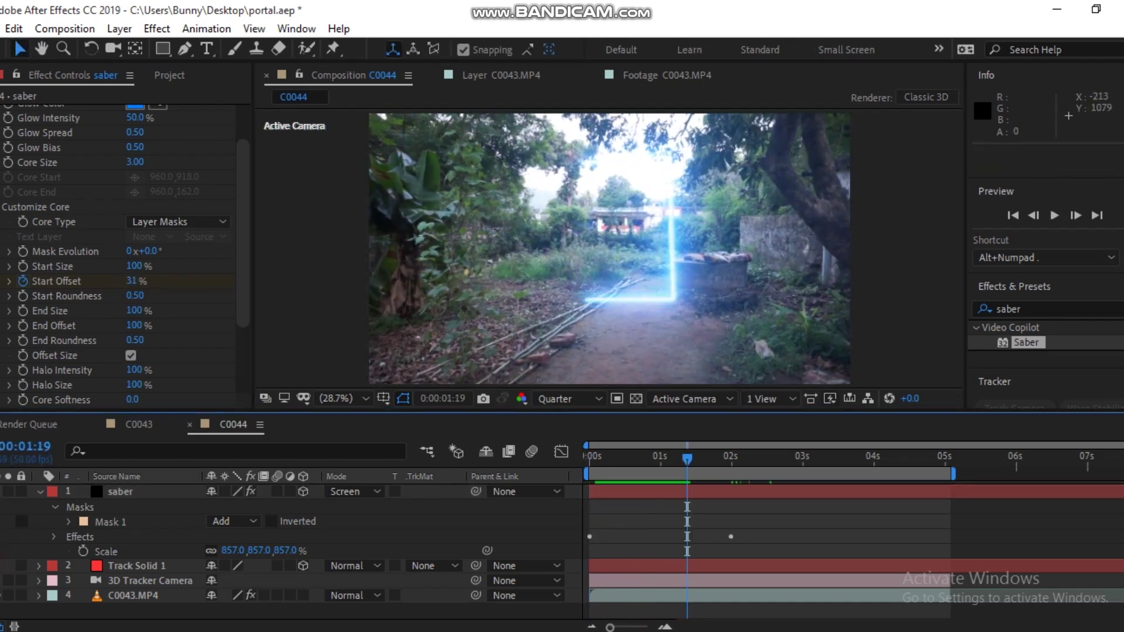
scroll(248, 223, "up", 3)
left_click(135, 157)
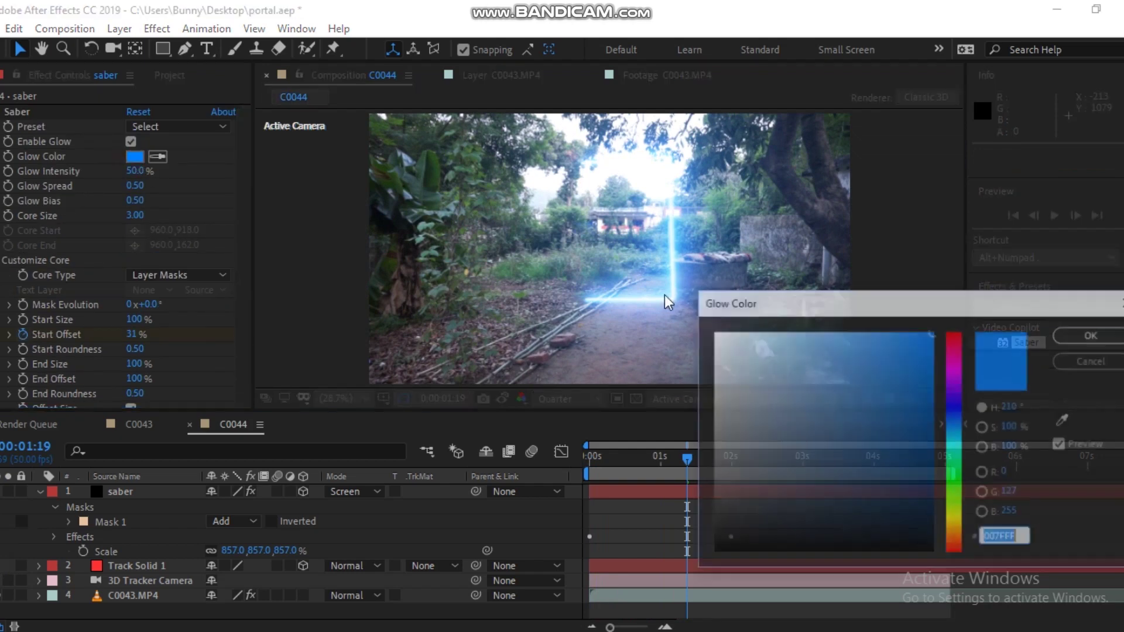
Step: Change the Saber glow to orange (FF6600) and scale the saber layer down to 686%
left_click_drag(945, 465, 956, 535)
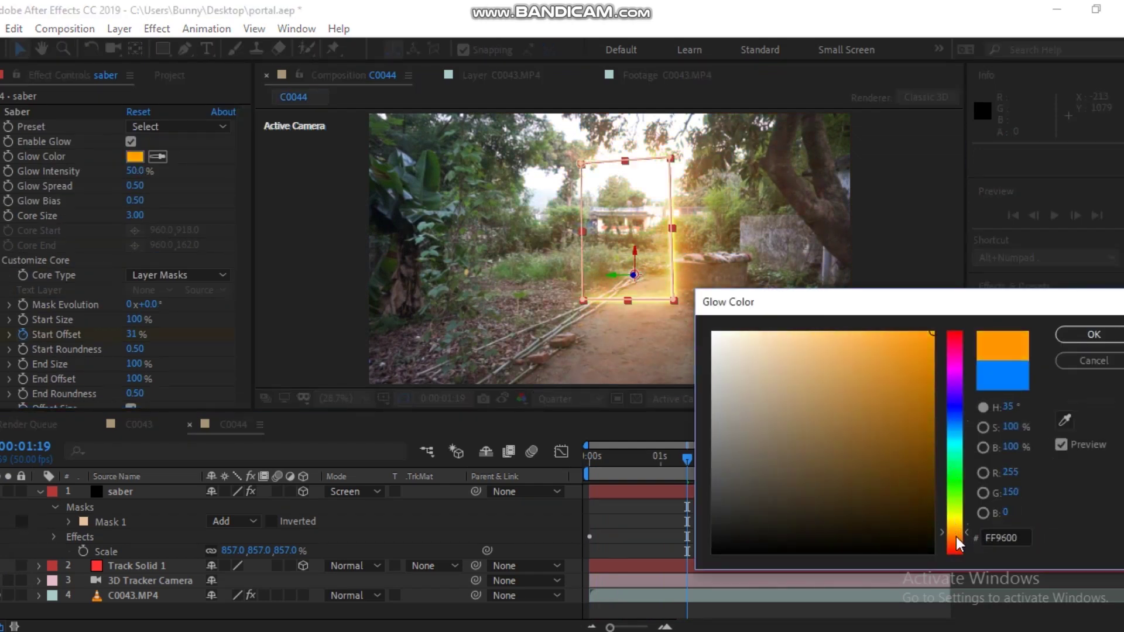
left_click(1089, 335)
left_click(127, 496)
key("s")
left_click_drag(228, 507, 100, 522)
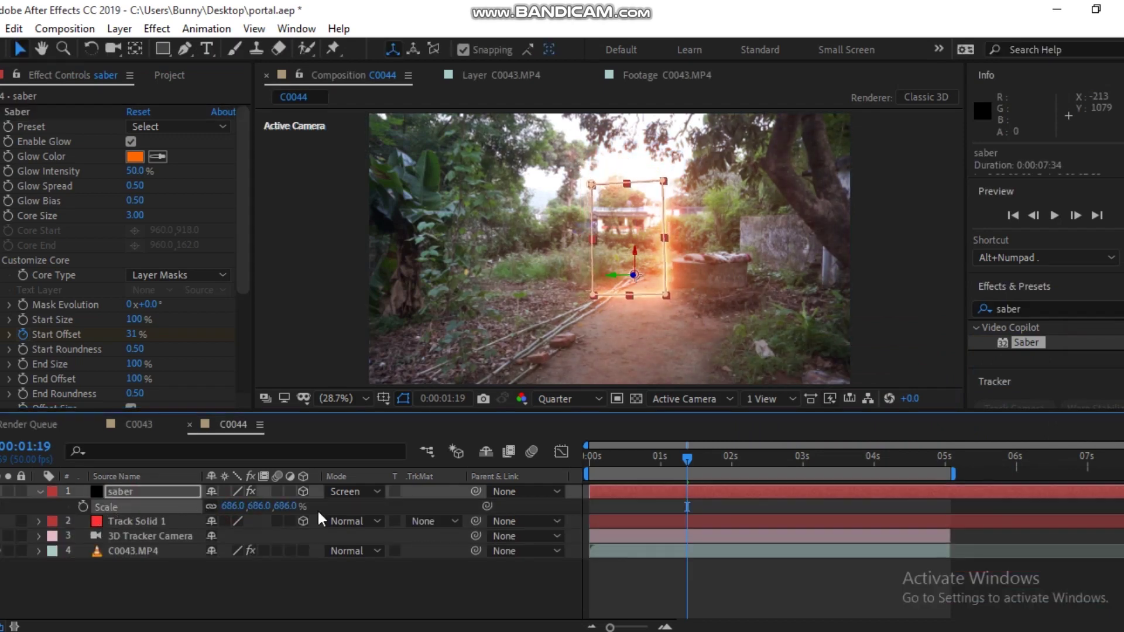
Step: Shrink the portal to 664% and push it back along the path to Z -2024.8
left_click_drag(239, 515, 220, 510)
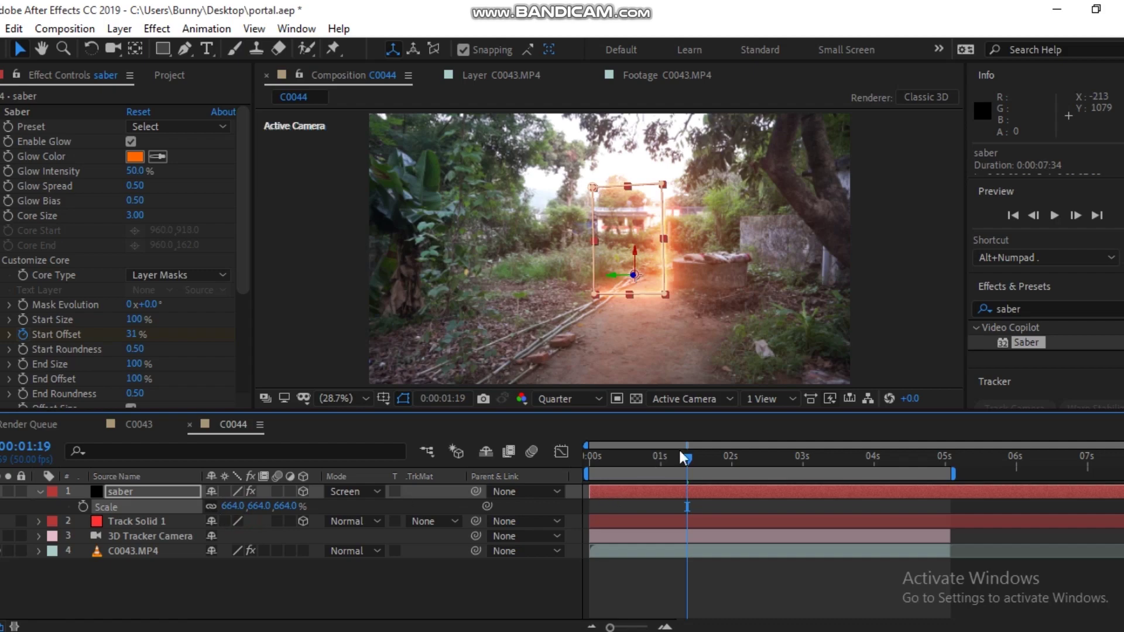
left_click_drag(690, 462, 939, 477)
left_click(120, 492)
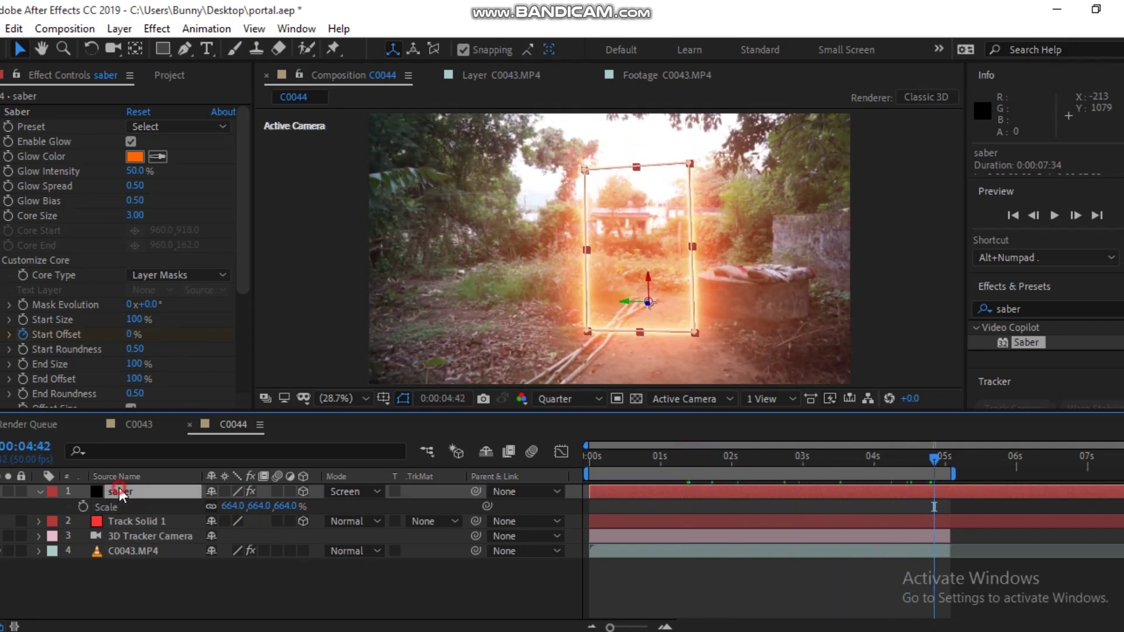
left_click_drag(648, 303, 609, 327)
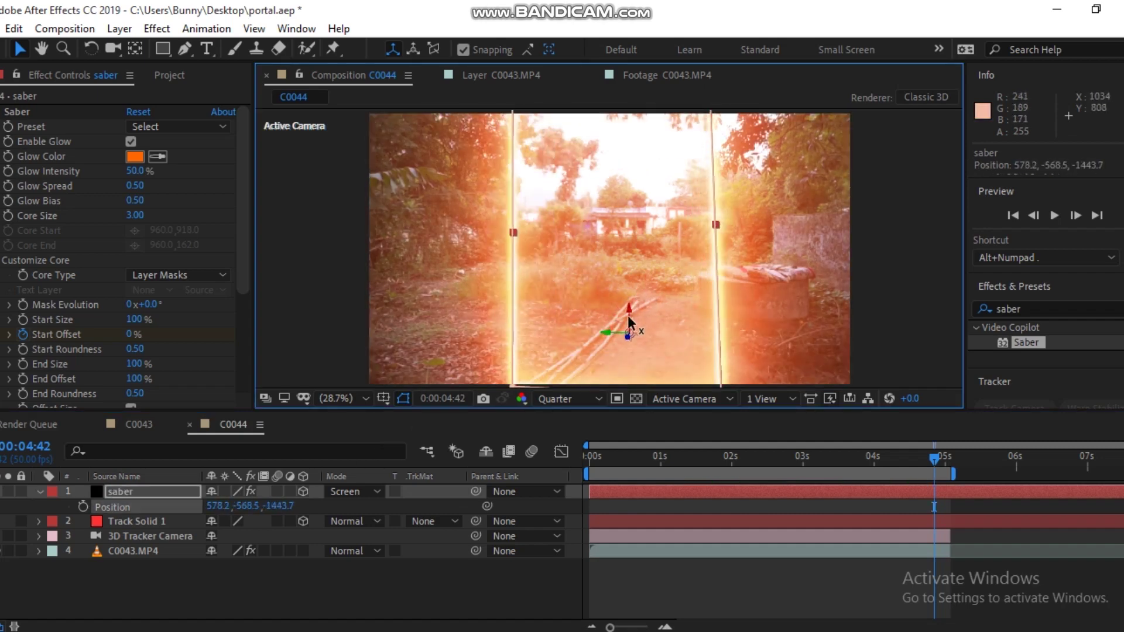
left_click_drag(630, 343, 640, 445)
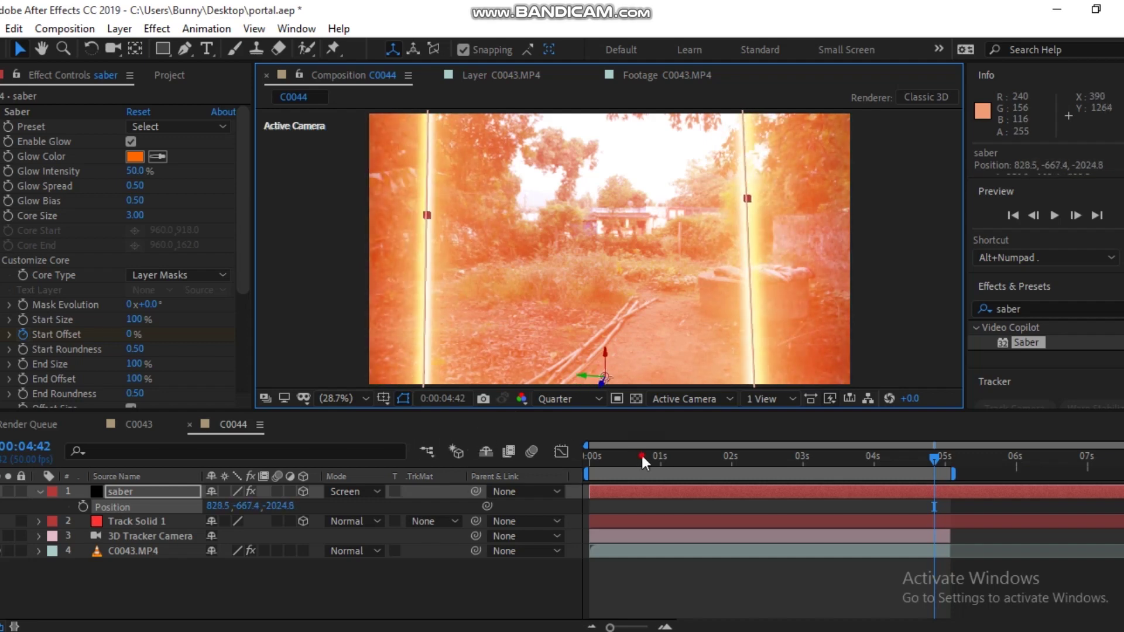
Step: At the first frame, tilt the portal's X orientation to 354°
left_click(589, 460)
key("r")
left_click_drag(214, 507, 256, 514)
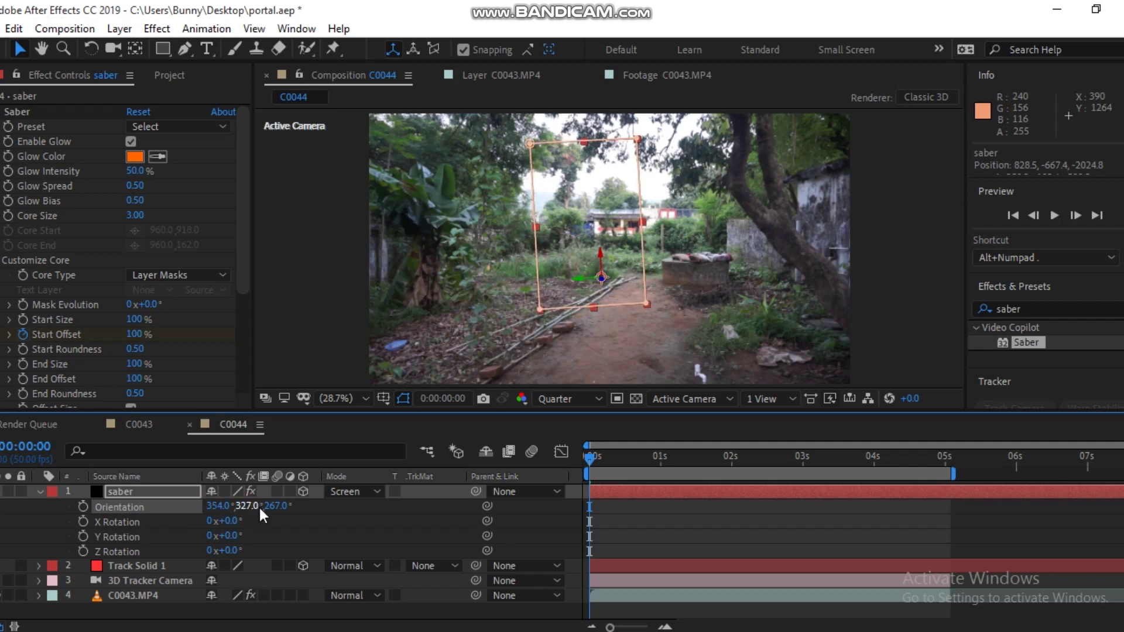
Step: Rotate the portal's Z orientation to 271° and lower it onto the path
left_click_drag(282, 508, 286, 506)
key("space")
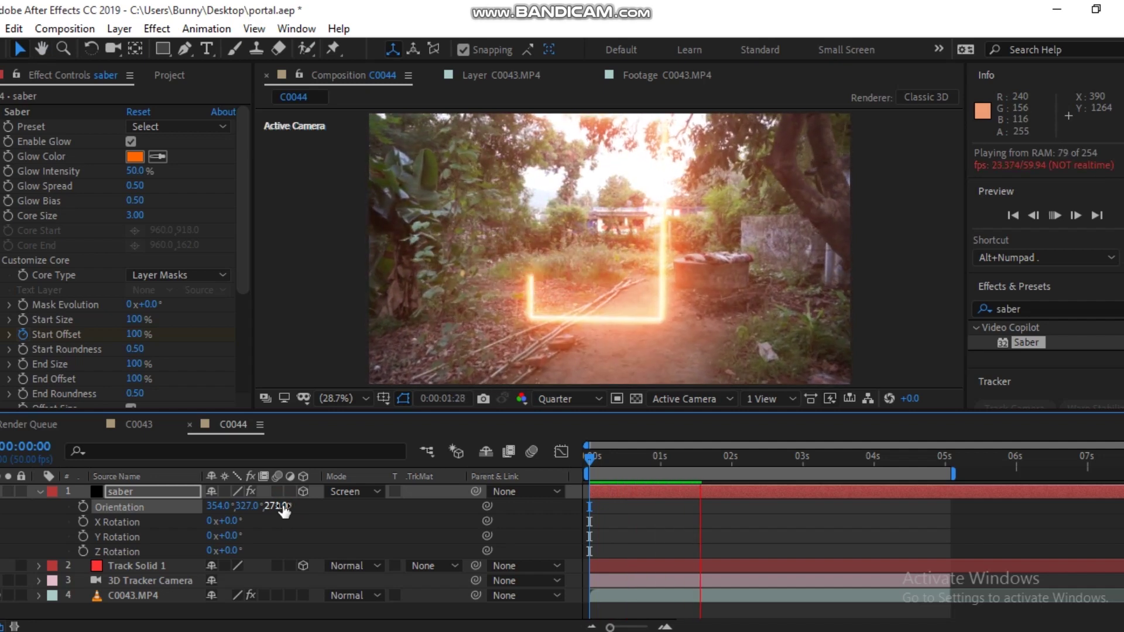
left_click_drag(284, 511, 280, 511)
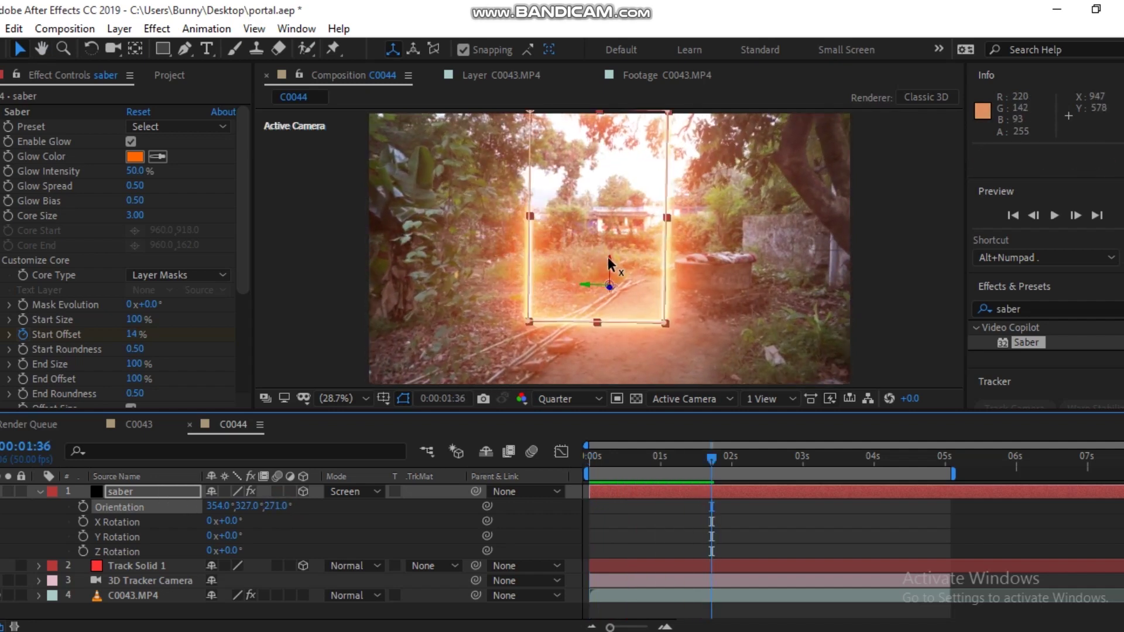
left_click_drag(609, 261, 610, 289)
Step: Scale the portal to 540% and check it between 5 and 2 seconds
key("s")
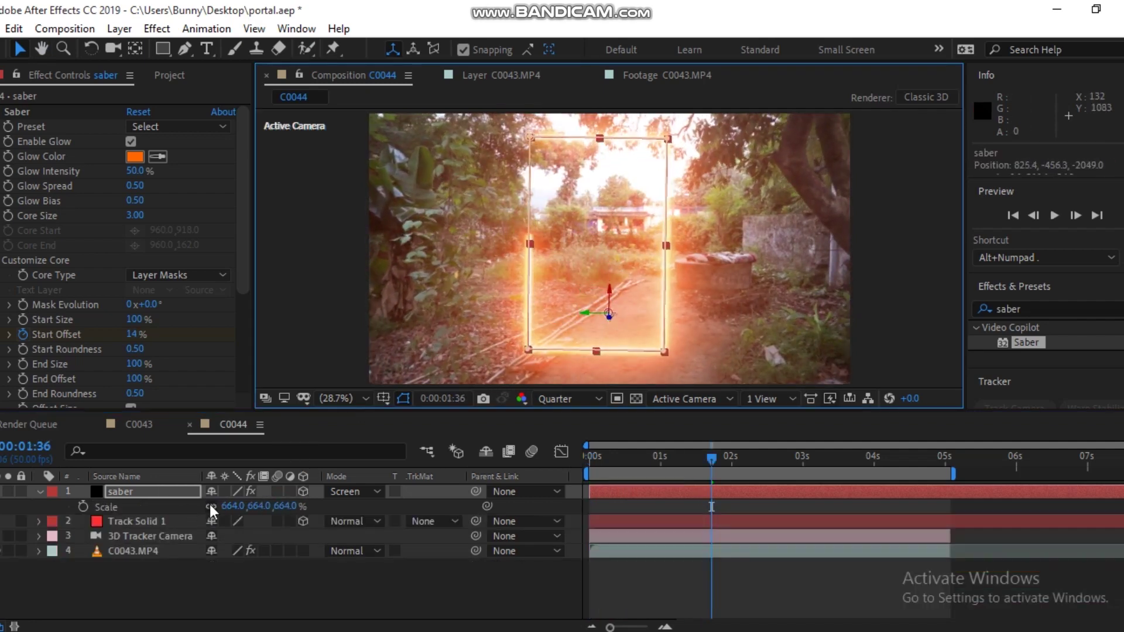
left_click_drag(246, 506, 285, 506)
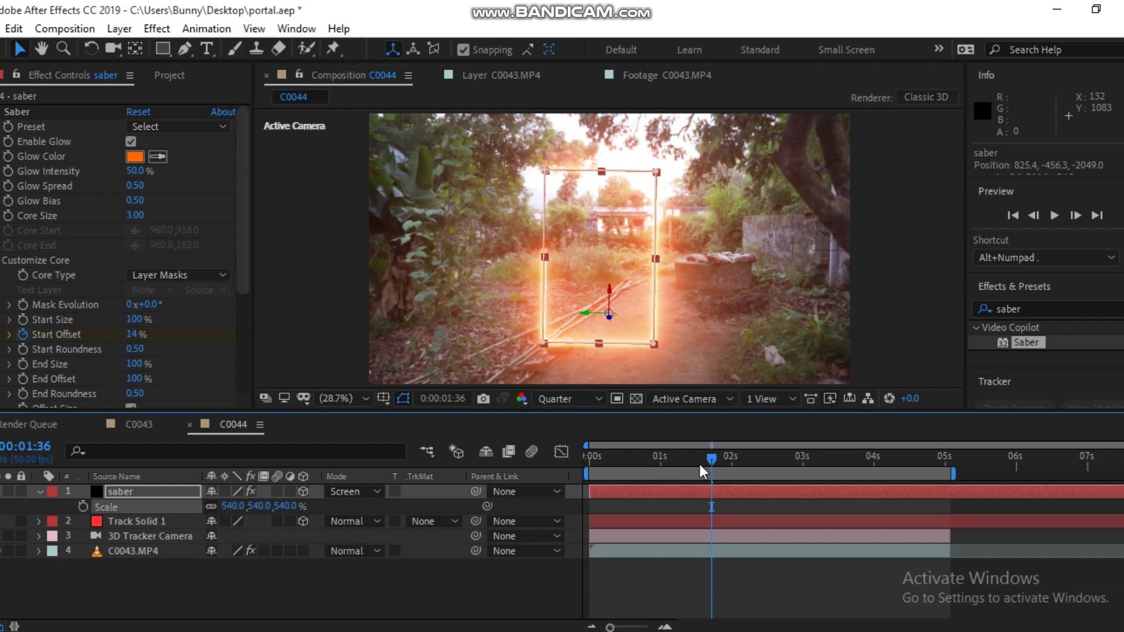
left_click_drag(800, 469, 947, 477)
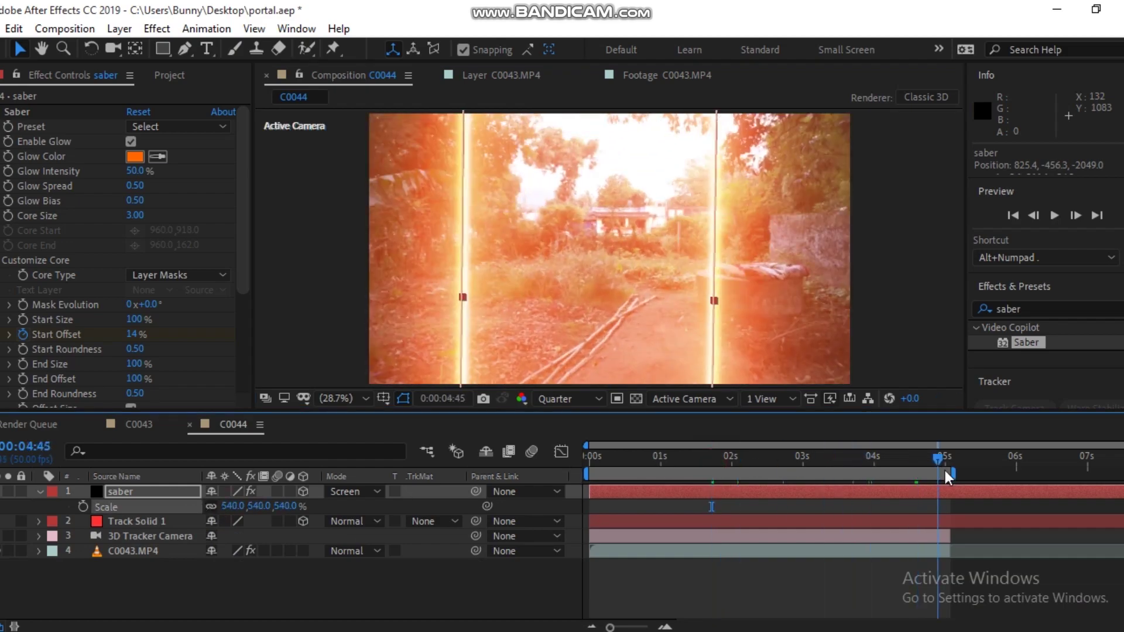
left_click_drag(947, 477, 753, 468)
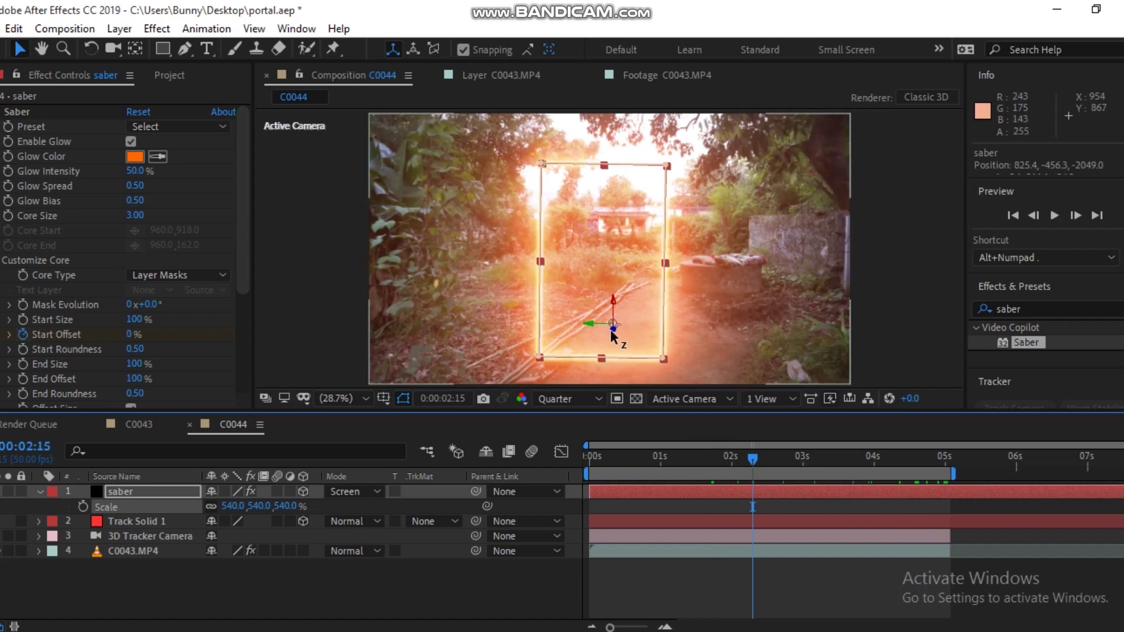
left_click(786, 458)
mouse_move(907, 474)
left_mouse_down()
mouse_move(950, 476)
mouse_move(833, 481)
left_mouse_up()
left_click_drag(858, 481, 876, 460)
left_click_drag(230, 507, 597, 527)
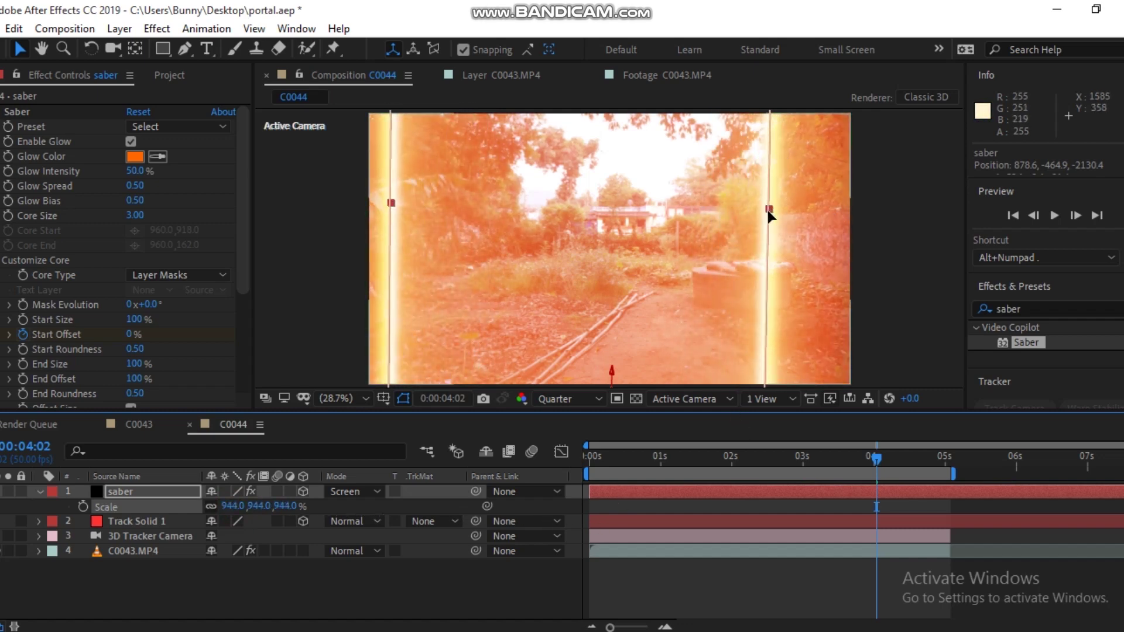
left_click_drag(772, 215, 836, 217)
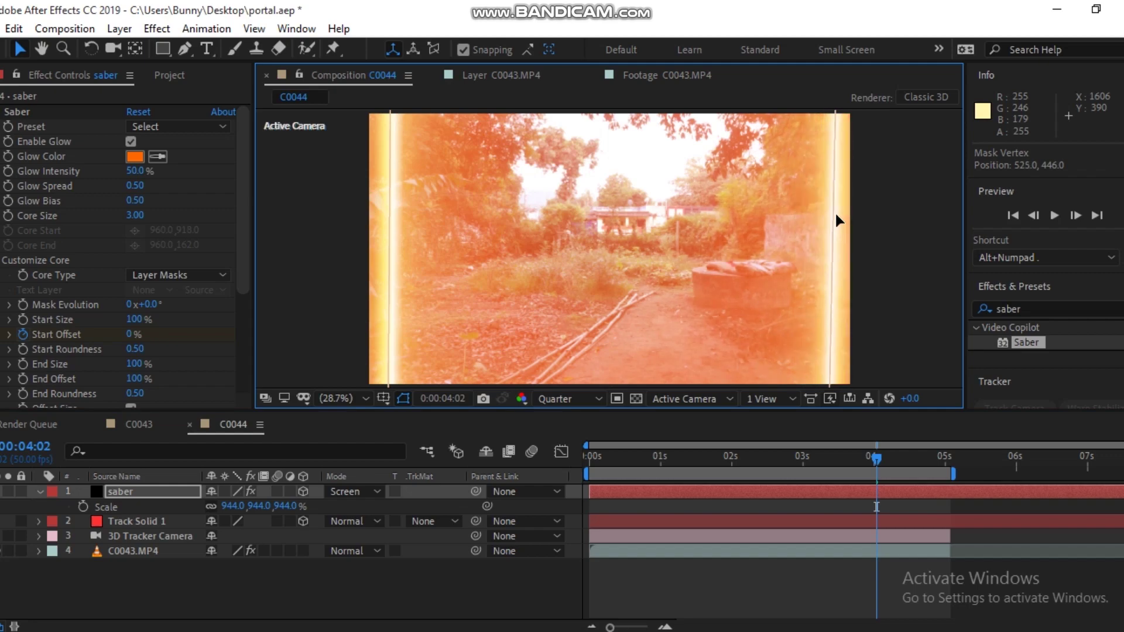
left_click_drag(835, 459, 549, 466)
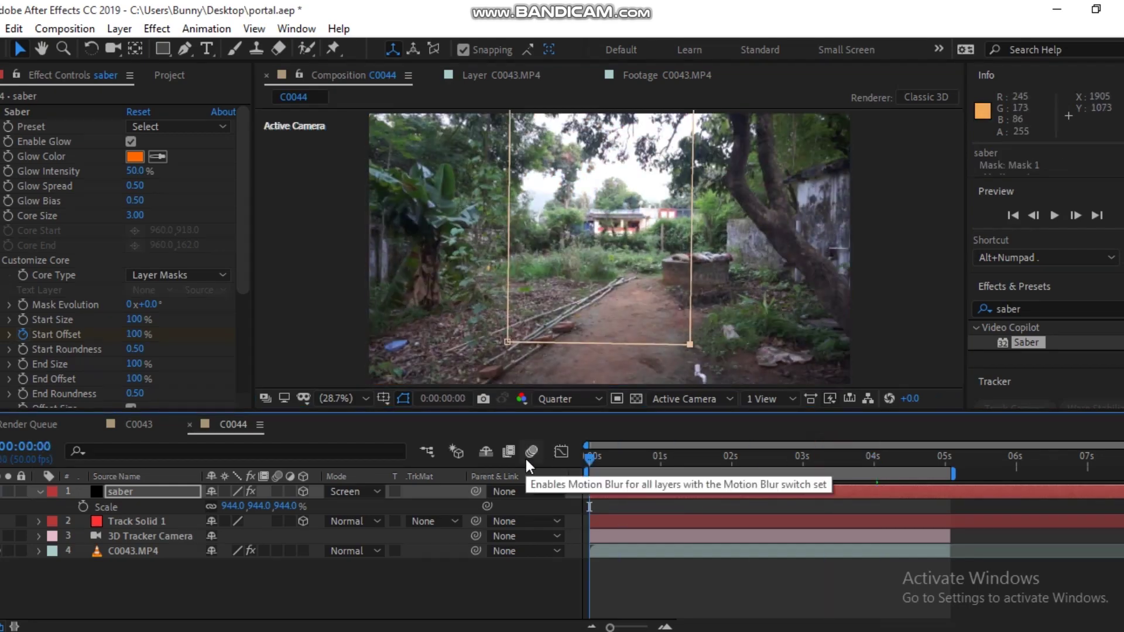
key("ctrl+z")
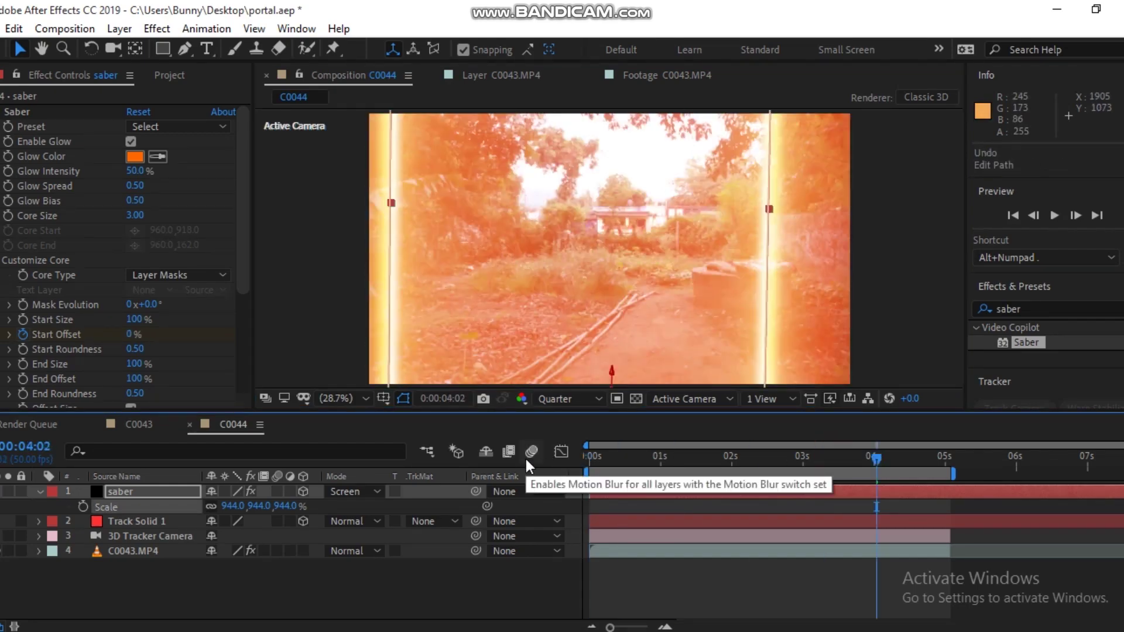
key("ctrl+z")
left_click(914, 456)
key("Home")
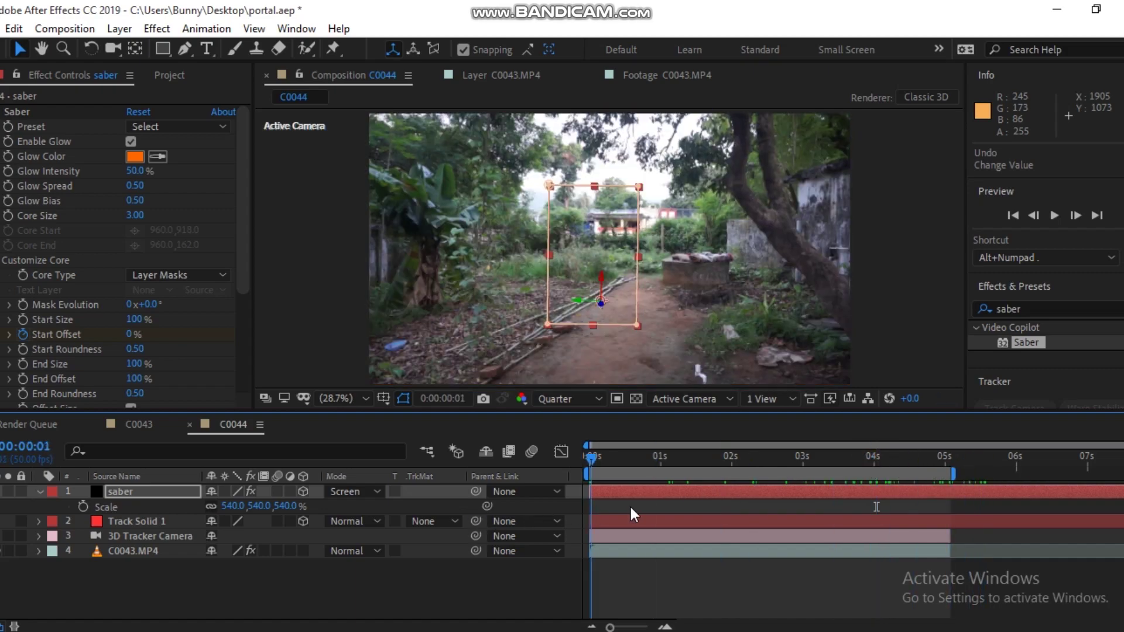
left_click(700, 507)
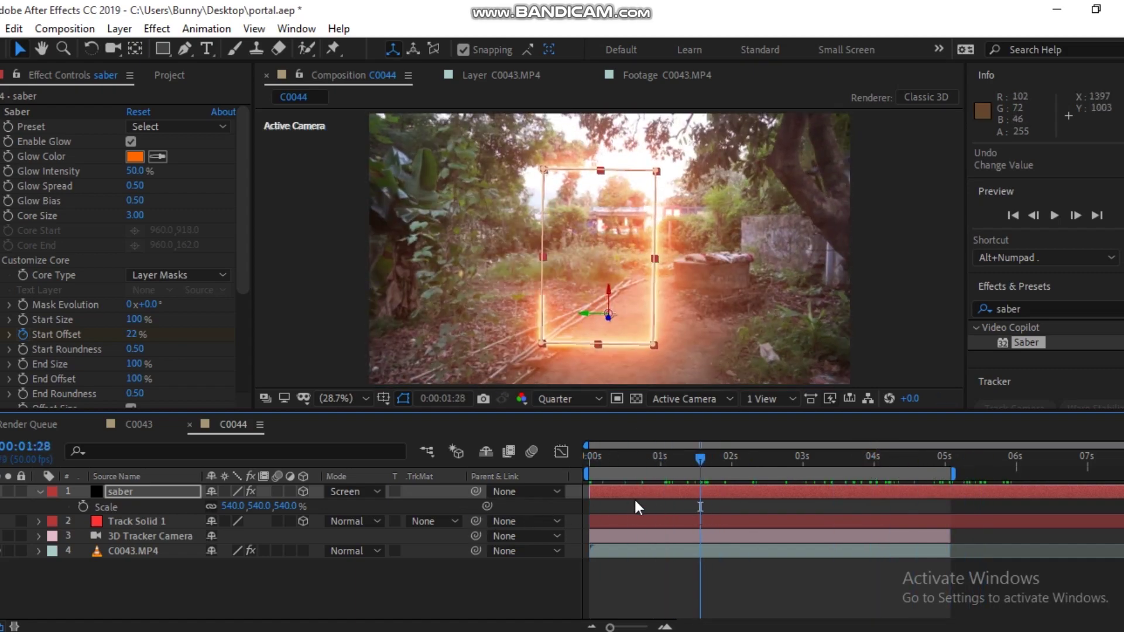
left_click_drag(702, 461, 705, 461)
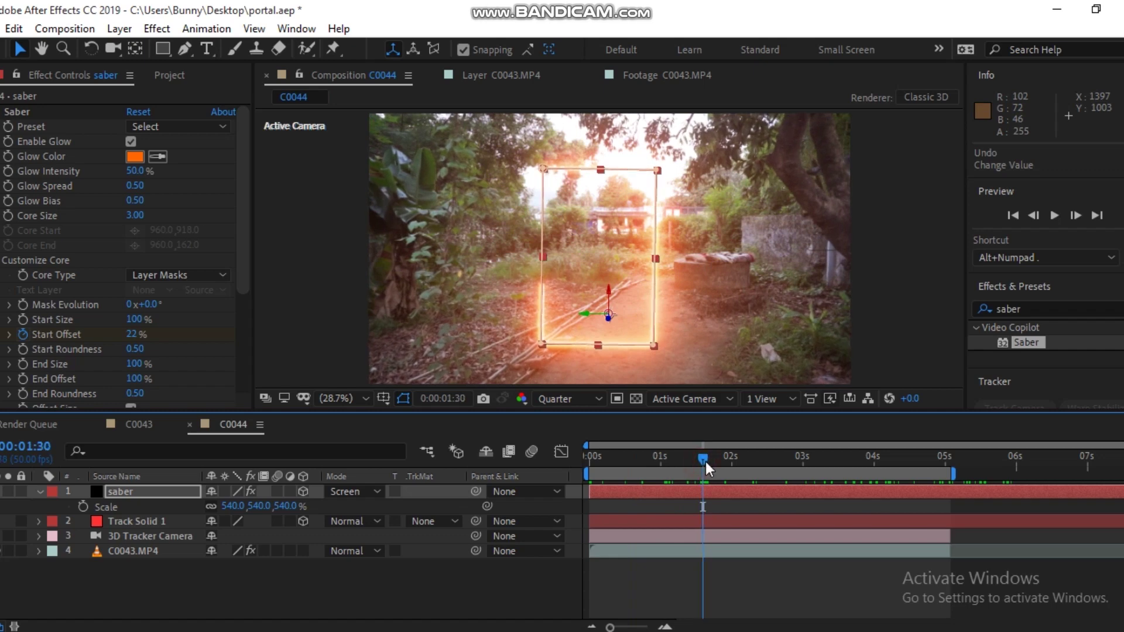
left_click(406, 593)
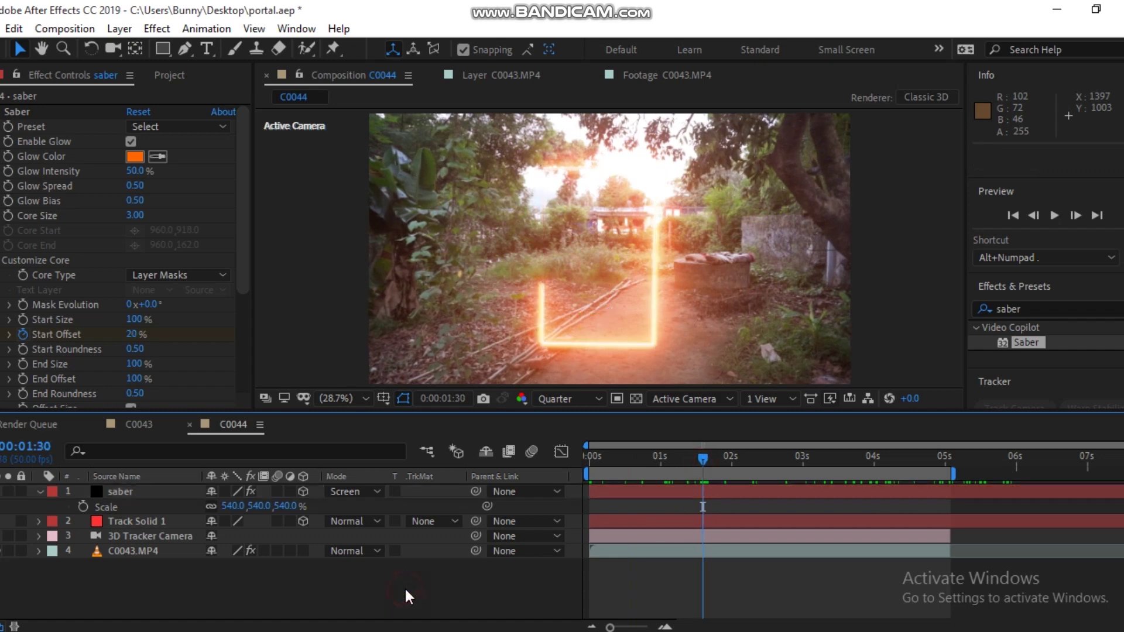
Step: Duplicate the saber layer and rename the top copy to matte
left_click(41, 491)
left_click(125, 495)
key("ctrl+d")
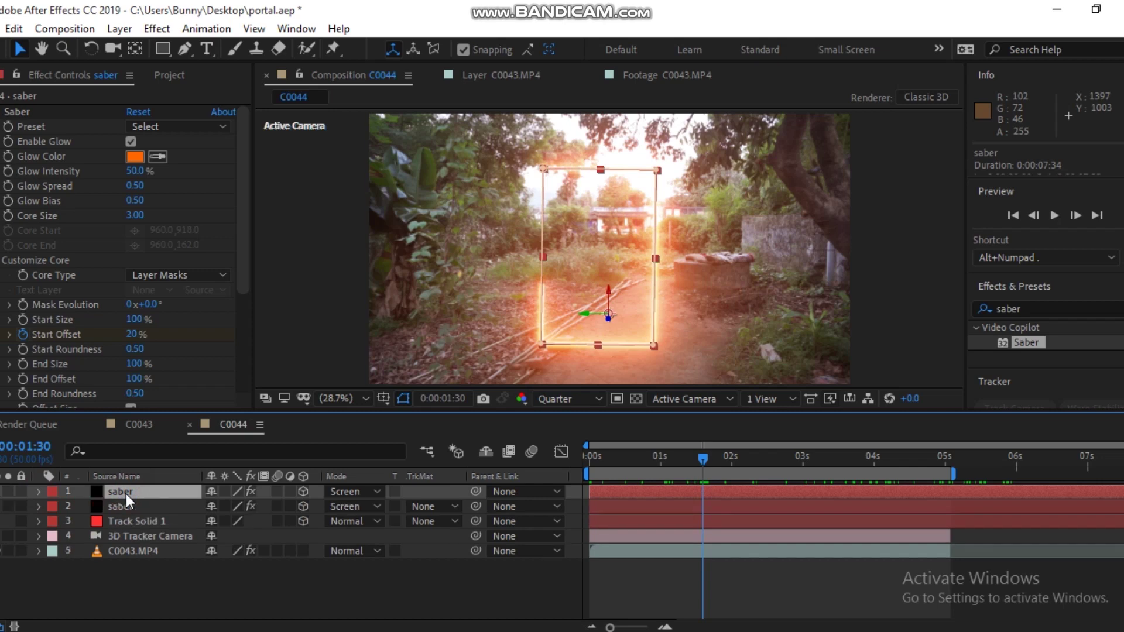
right_click(125, 494)
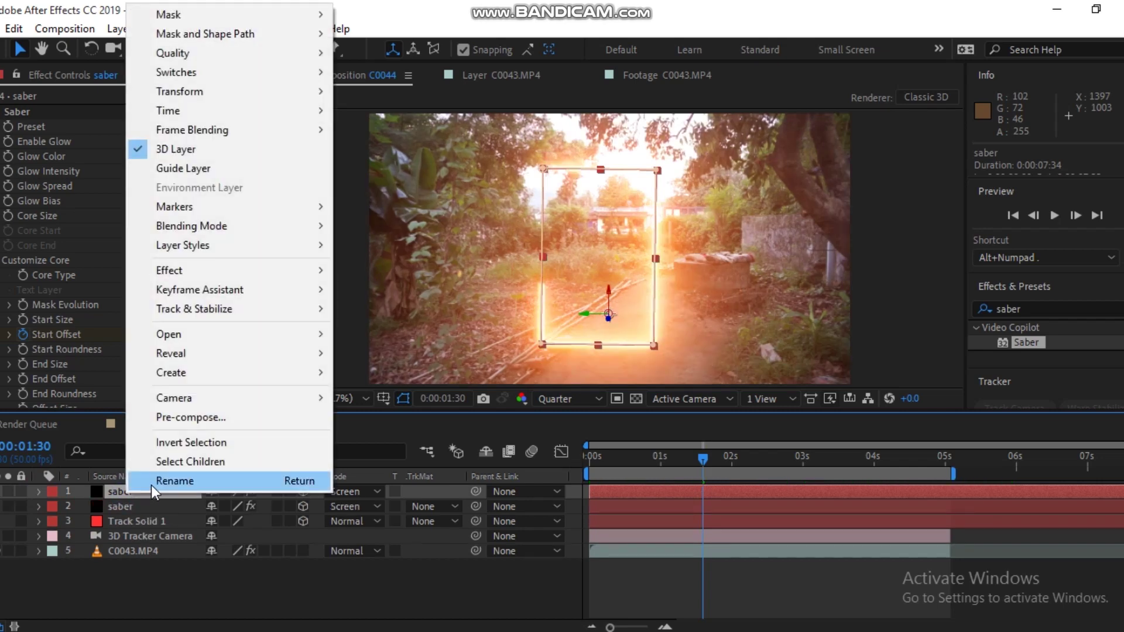
left_click(151, 481)
type("text")
key("Return")
Step: Duplicate matte into matte 2 and move the original saber layer to the top
key("ctrl+d")
left_click(147, 523)
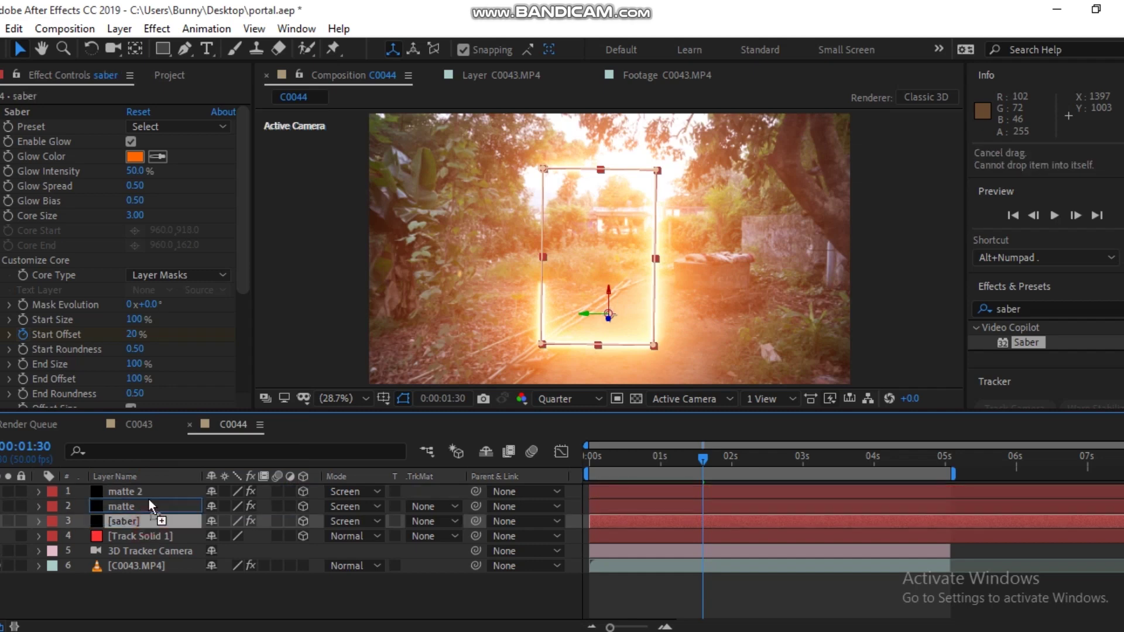
left_click_drag(148, 522, 148, 489)
left_click(138, 505)
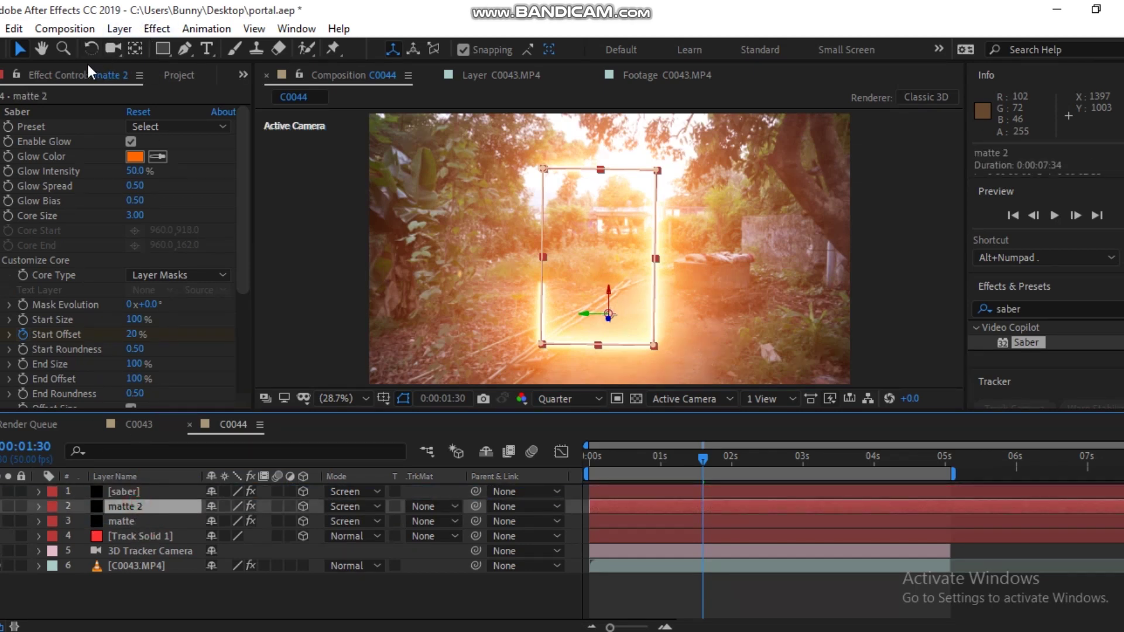
left_click(188, 70)
left_click(121, 384)
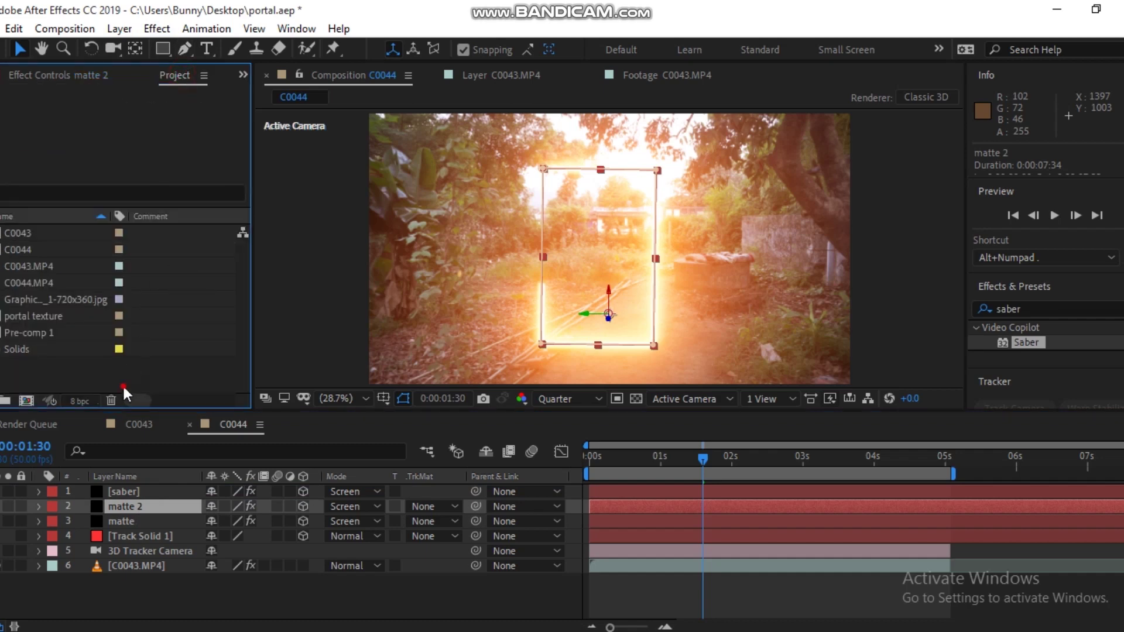
Step: Add the Alien_Planet JPG texture to C0044 beneath the matte layers and enlarge it slightly
double_click(28, 300)
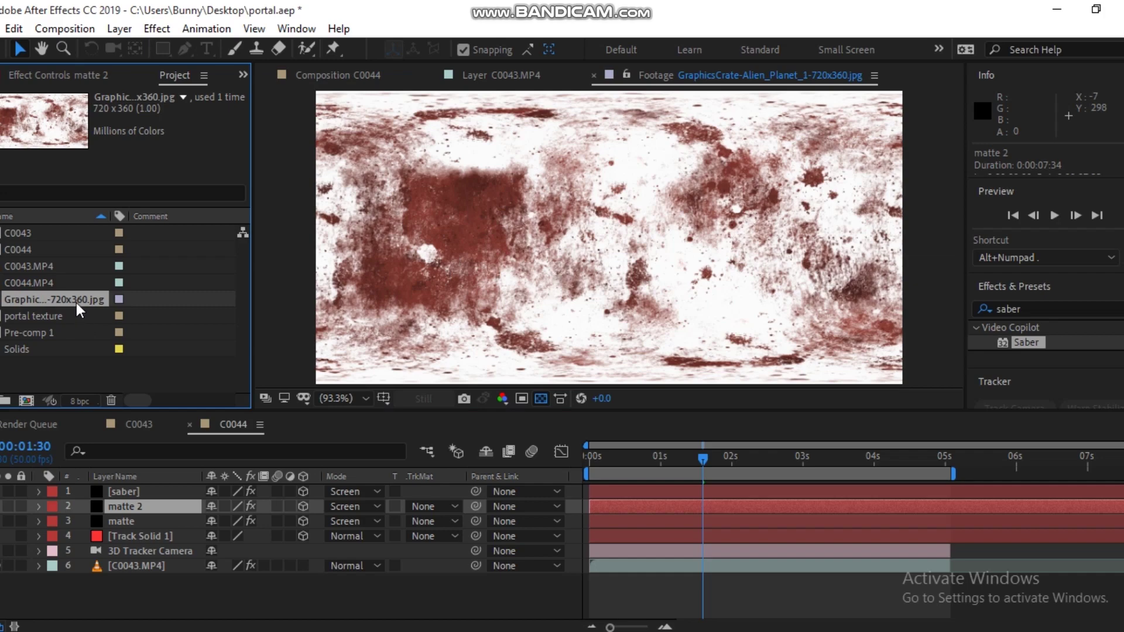
left_click_drag(75, 301, 115, 525)
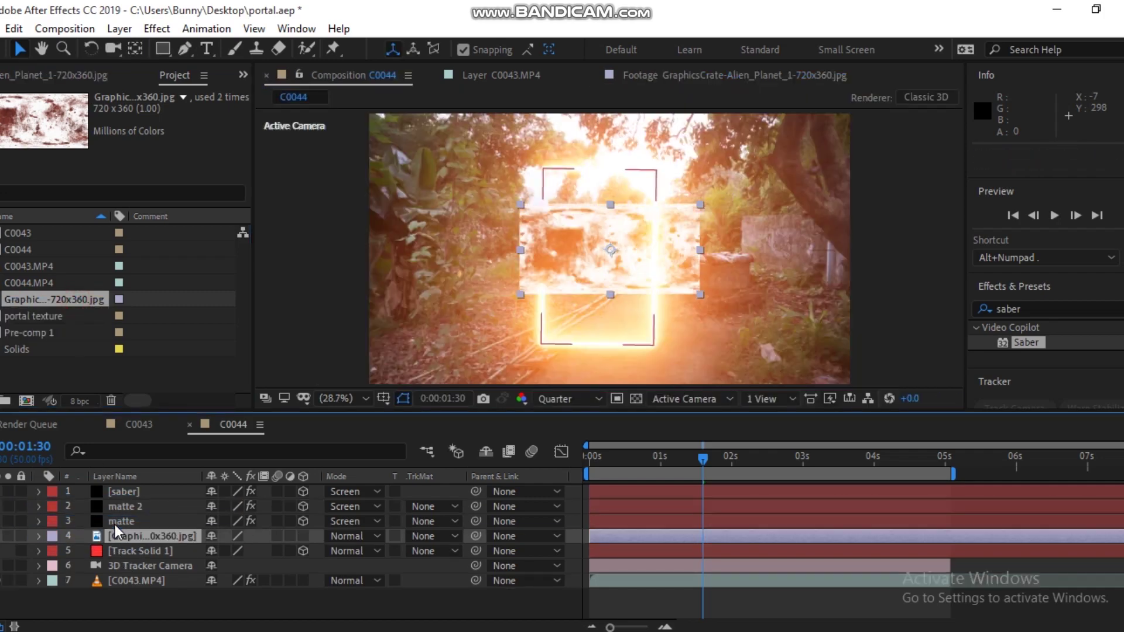
left_click(122, 566)
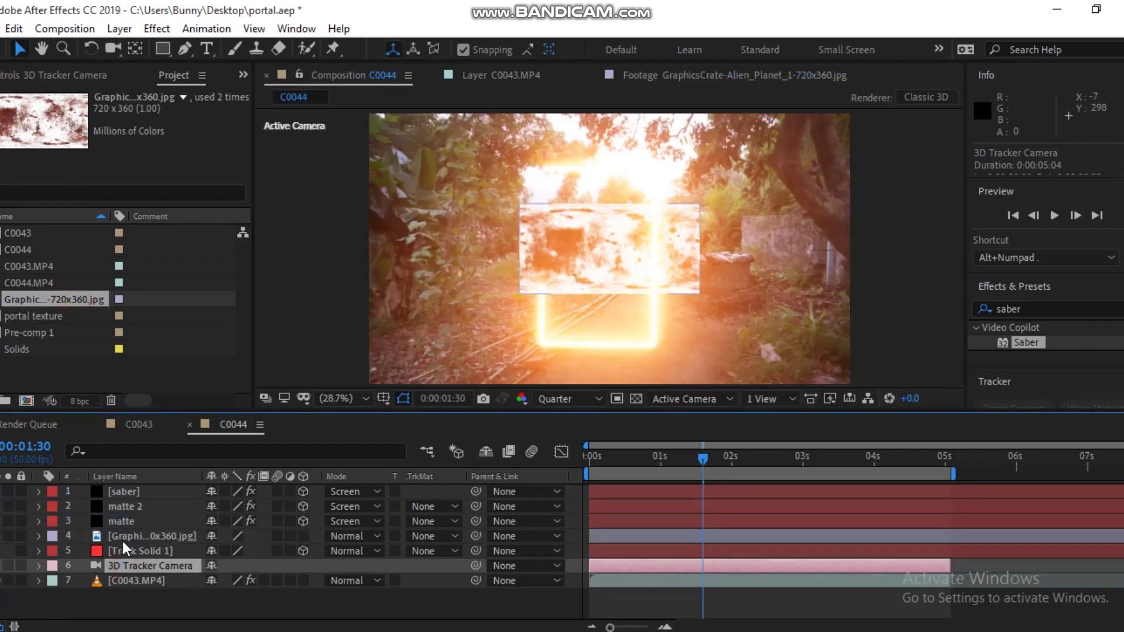
left_click(122, 535)
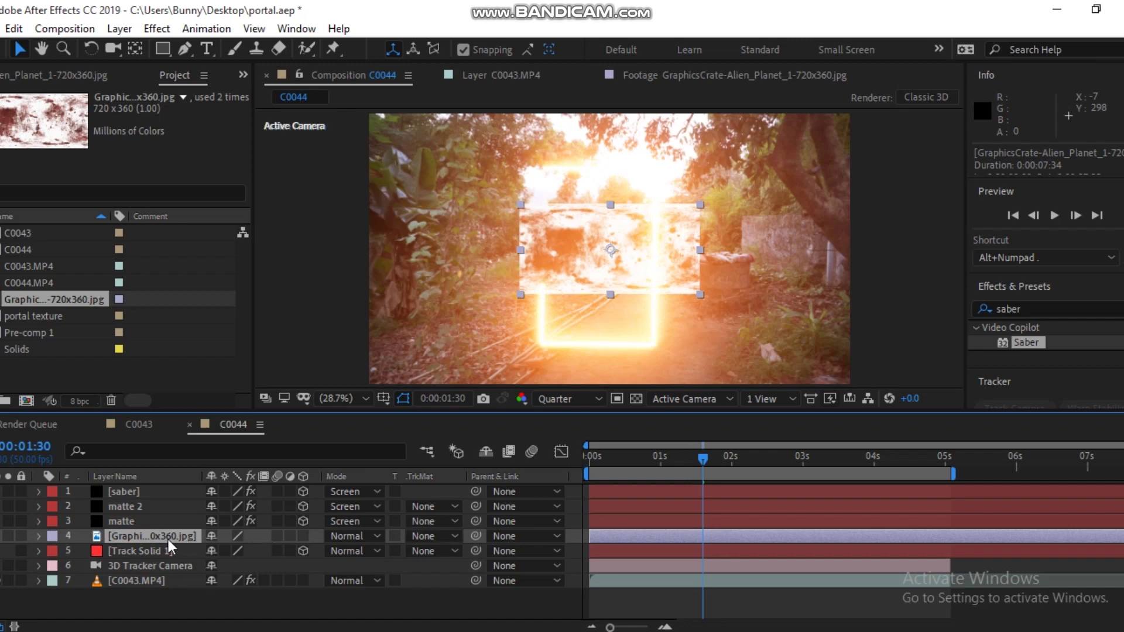
key("s")
left_click_drag(228, 551, 316, 563)
Step: Scale the planet texture layer up to 224%
key("r")
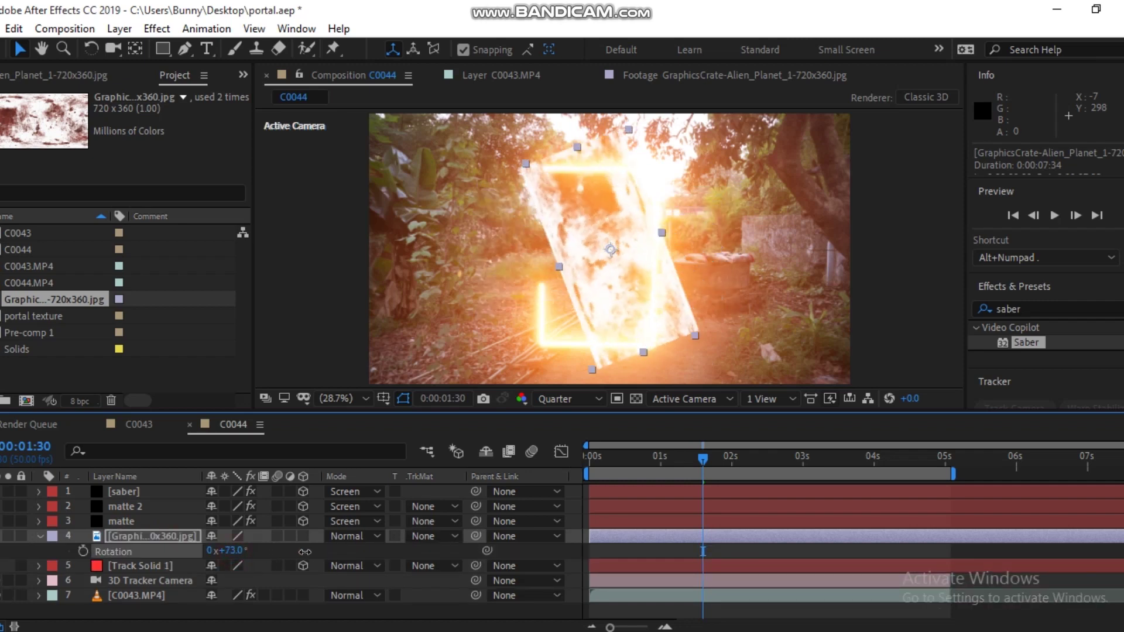
key("s")
left_click_drag(229, 550, 276, 548)
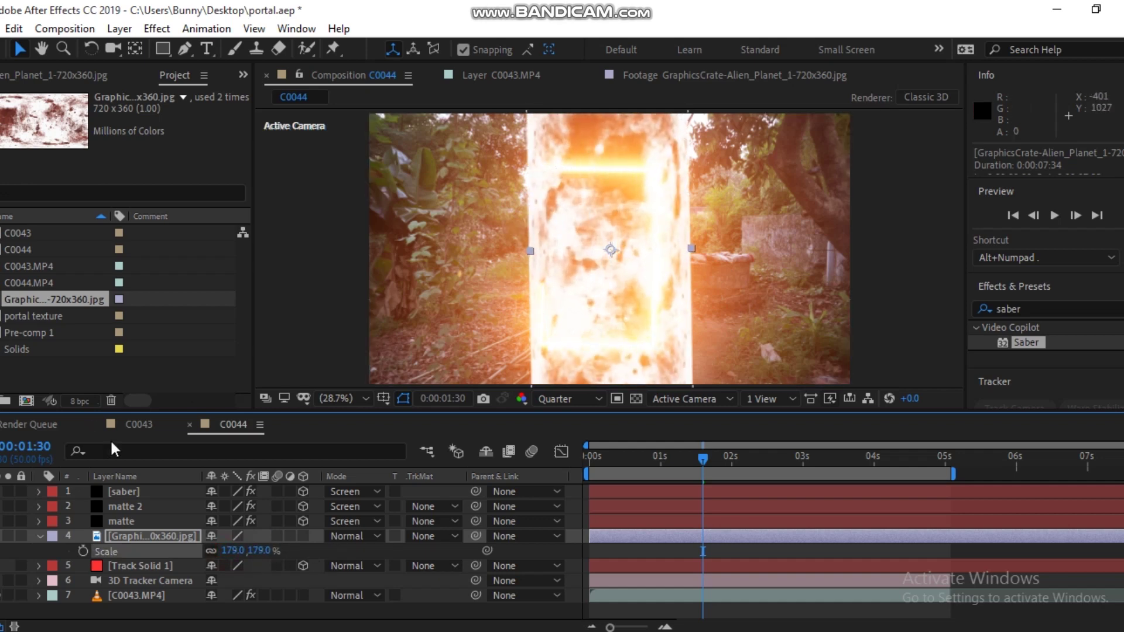
left_click(40, 536)
left_click(40, 533)
left_click_drag(224, 552, 261, 557)
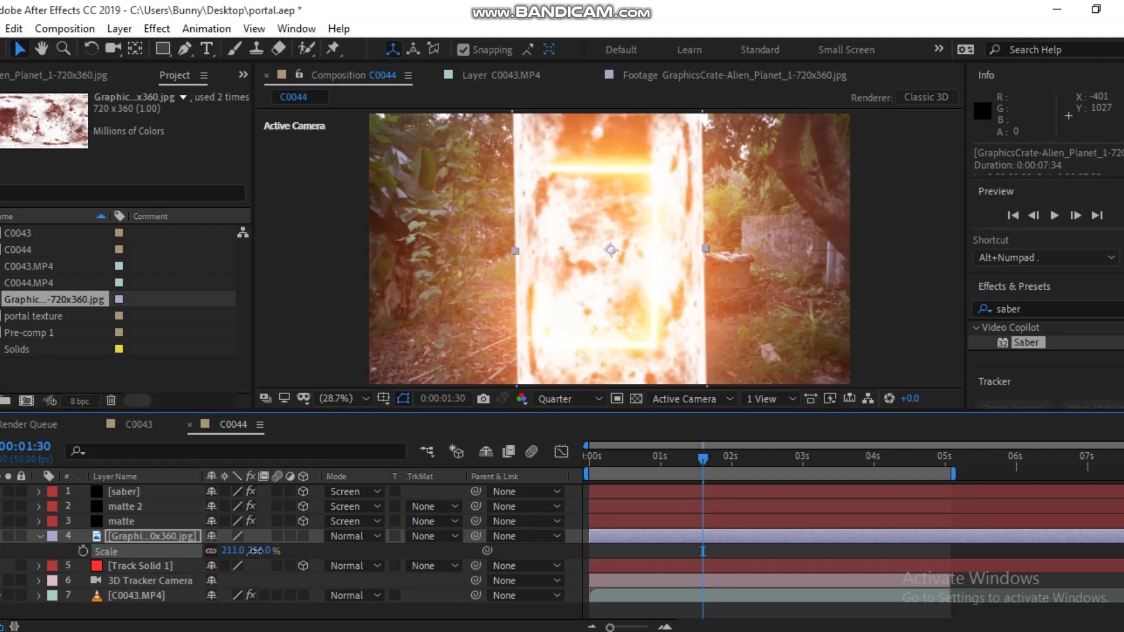
left_click(40, 535)
Step: Duplicate the 3D Tracker Camera below the texture, then pre-compose matte, texture and camera copy as 'texture'
left_click(124, 566)
key("ctrl+d")
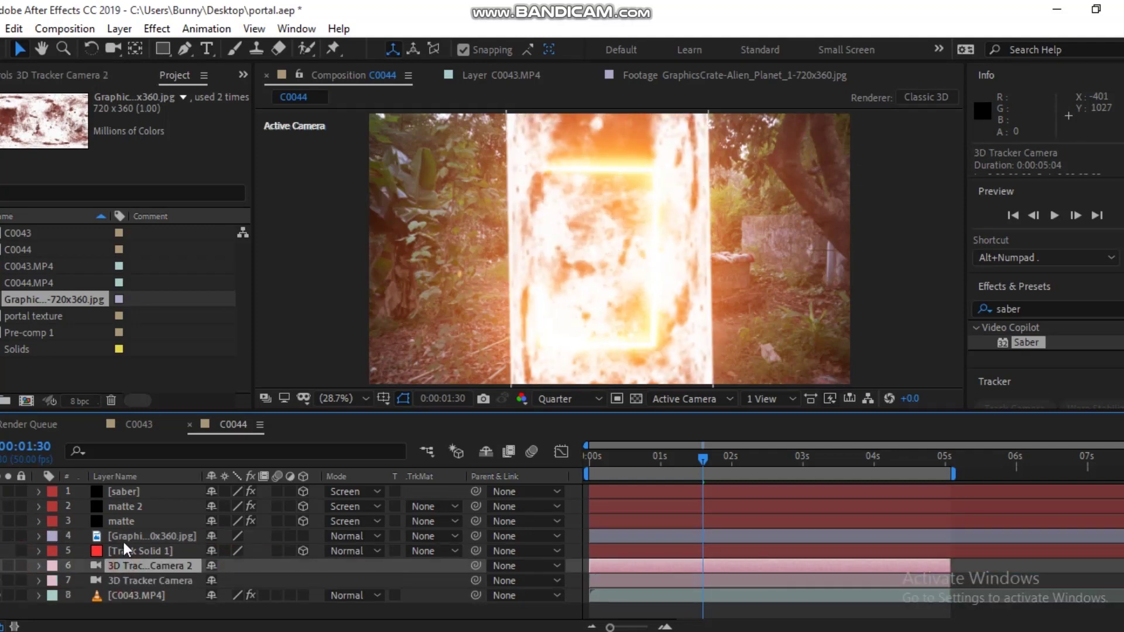
left_click_drag(124, 566, 125, 546)
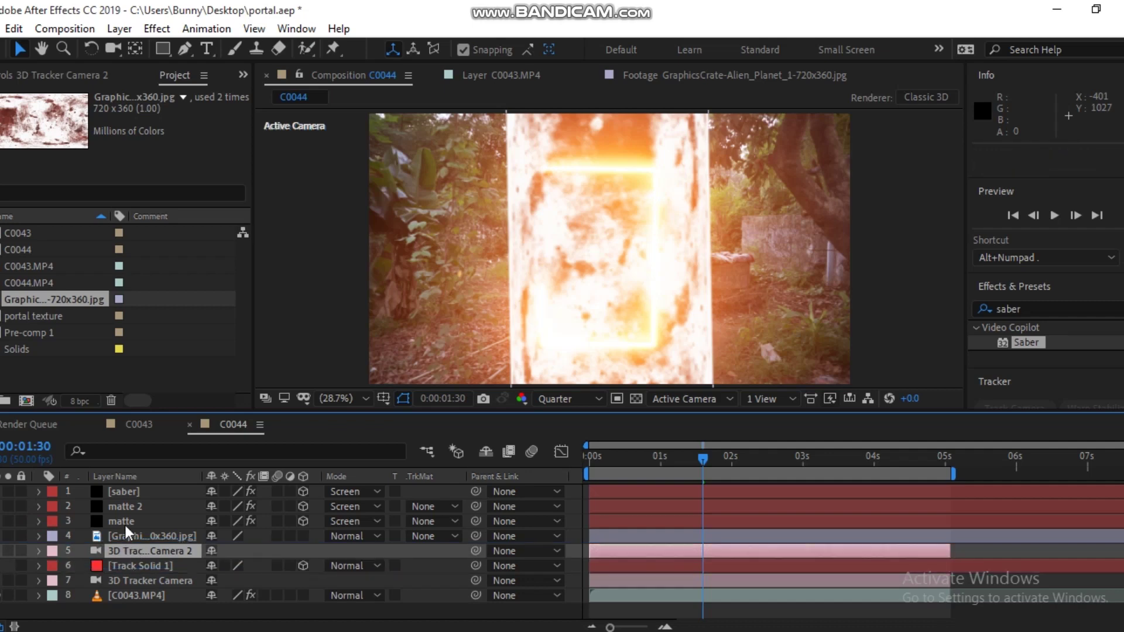
left_click(124, 518, "shift")
right_click(125, 518)
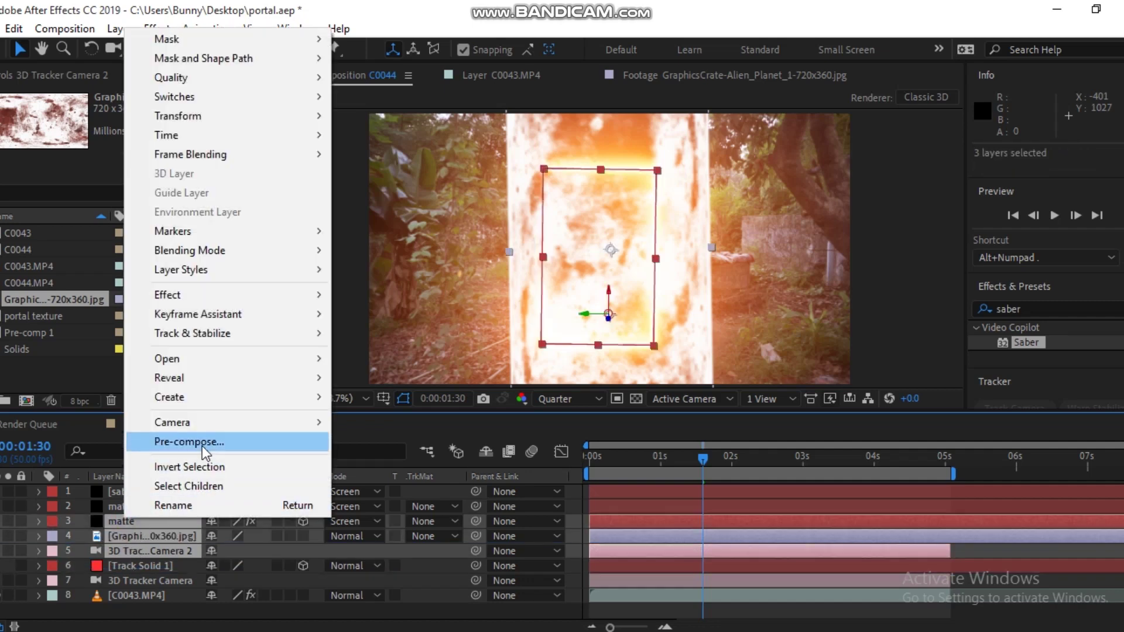
left_click(202, 446)
type("text")
key("Return")
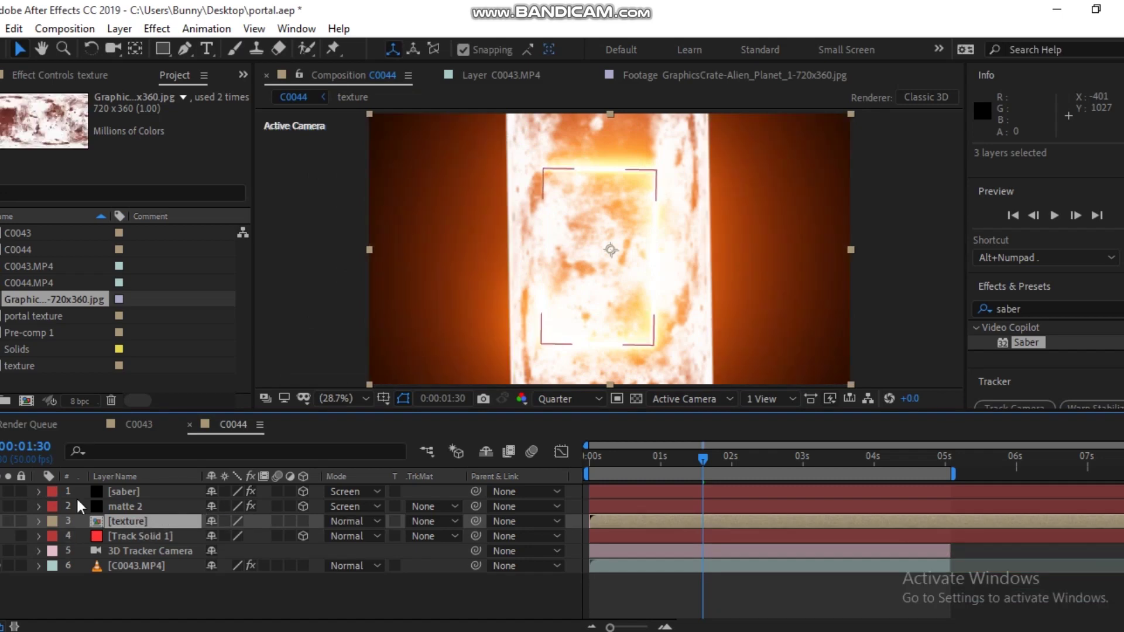
Step: Inside the texture precomp, delete the Saber glow effect from the matte layer
double_click(131, 519)
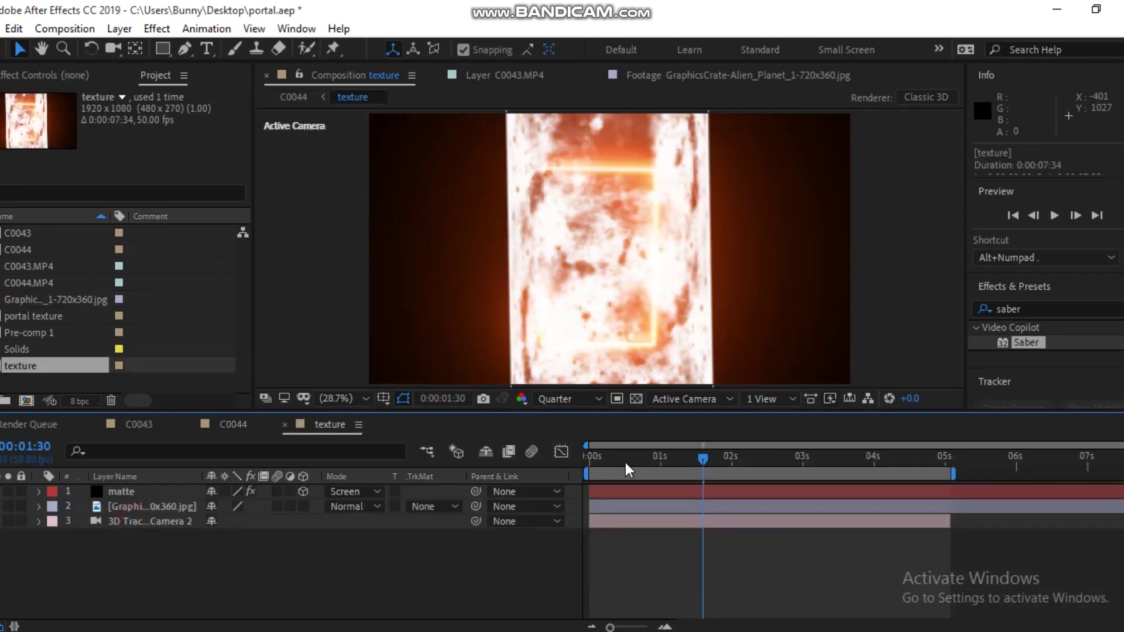
left_click_drag(631, 456, 640, 459)
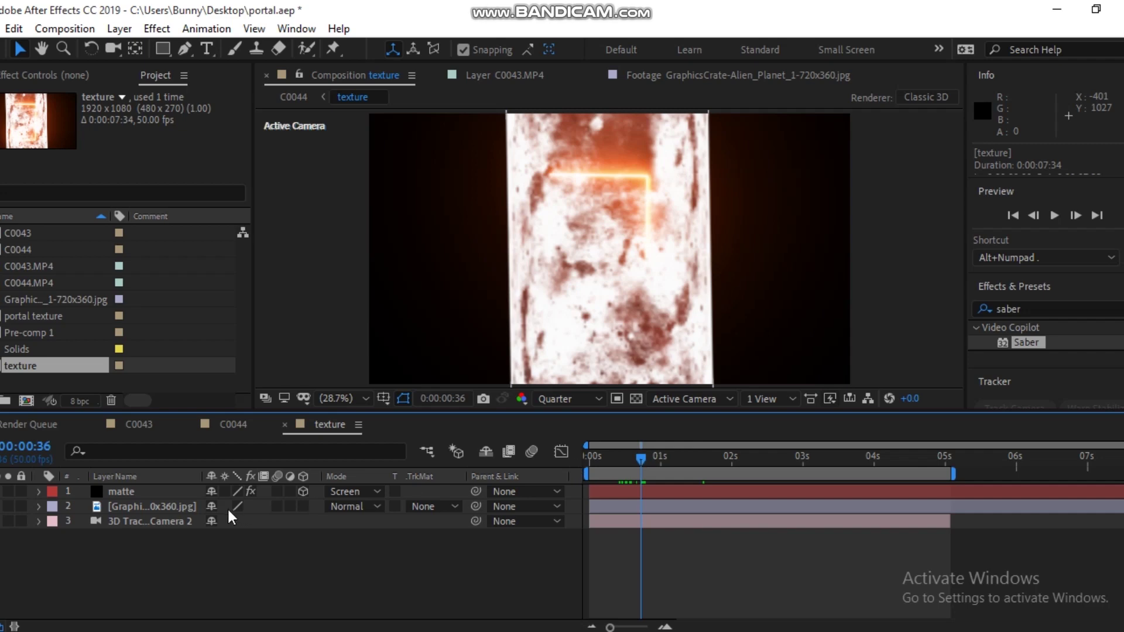
left_click(124, 491)
left_click(65, 78)
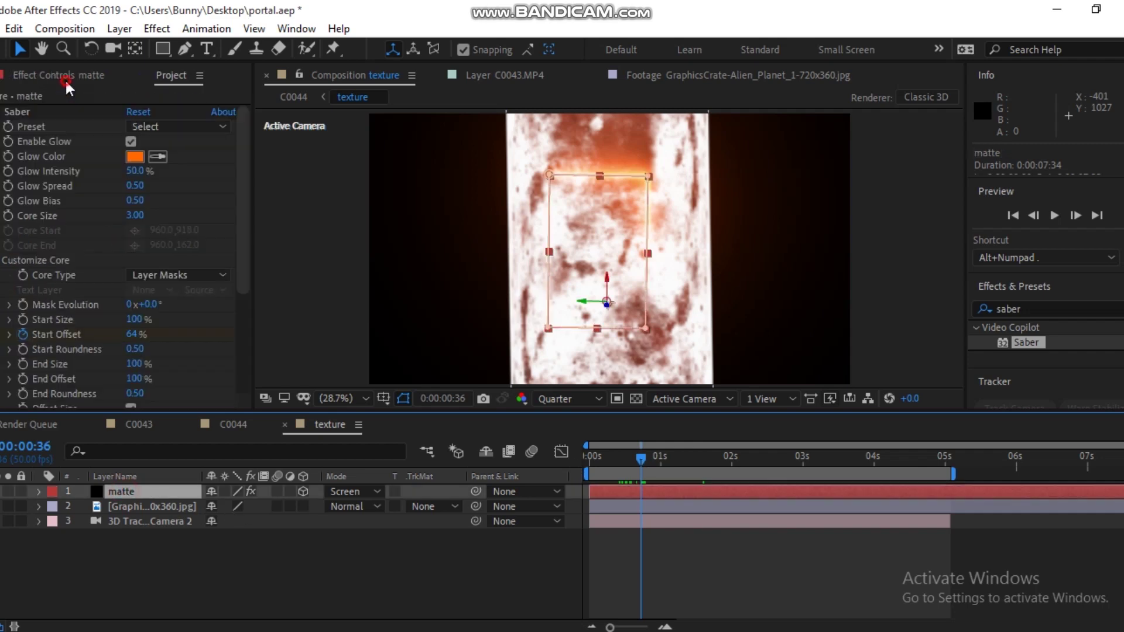
left_click(25, 115)
key("Delete")
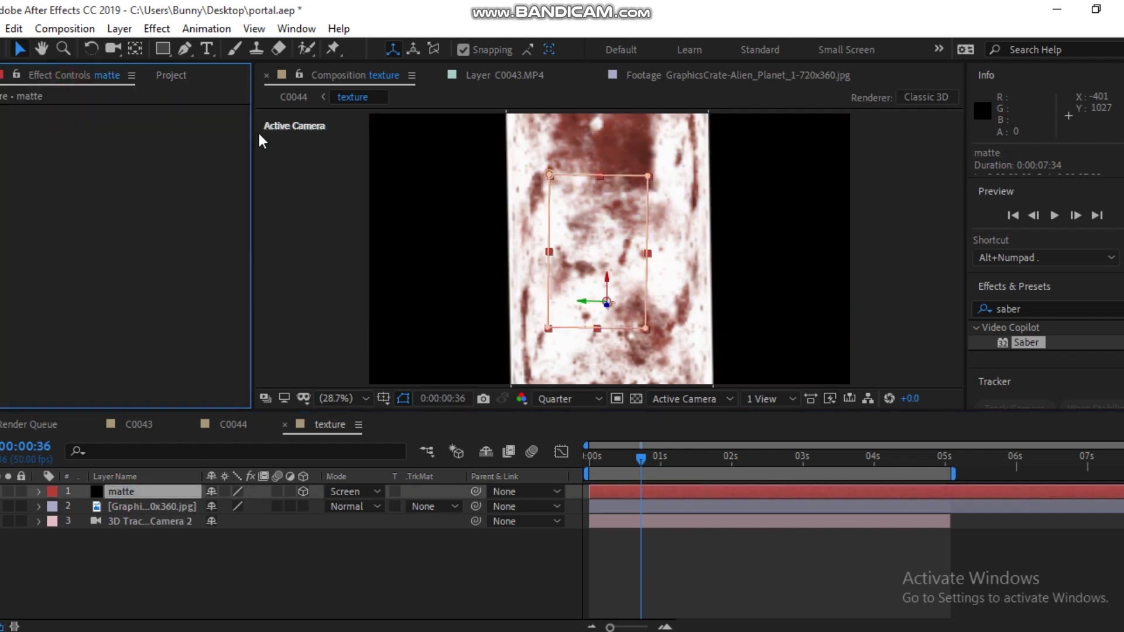
Step: Set the planet image's track matte to Alpha Matte 'matte', then return to C0044
left_click(432, 507)
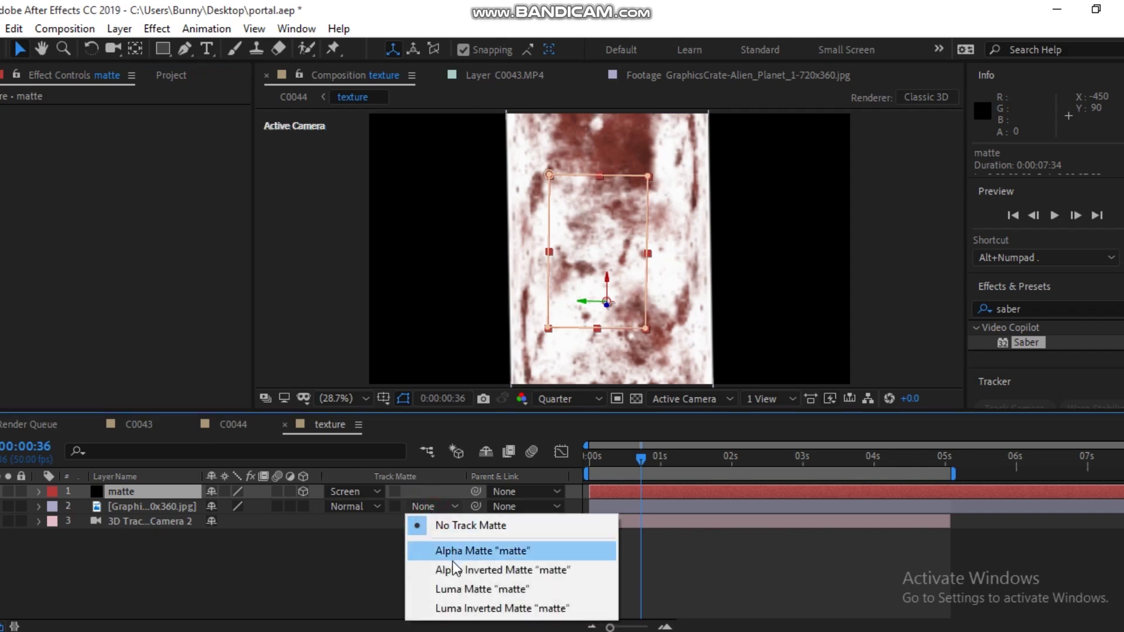
left_click(452, 565)
left_click(451, 507)
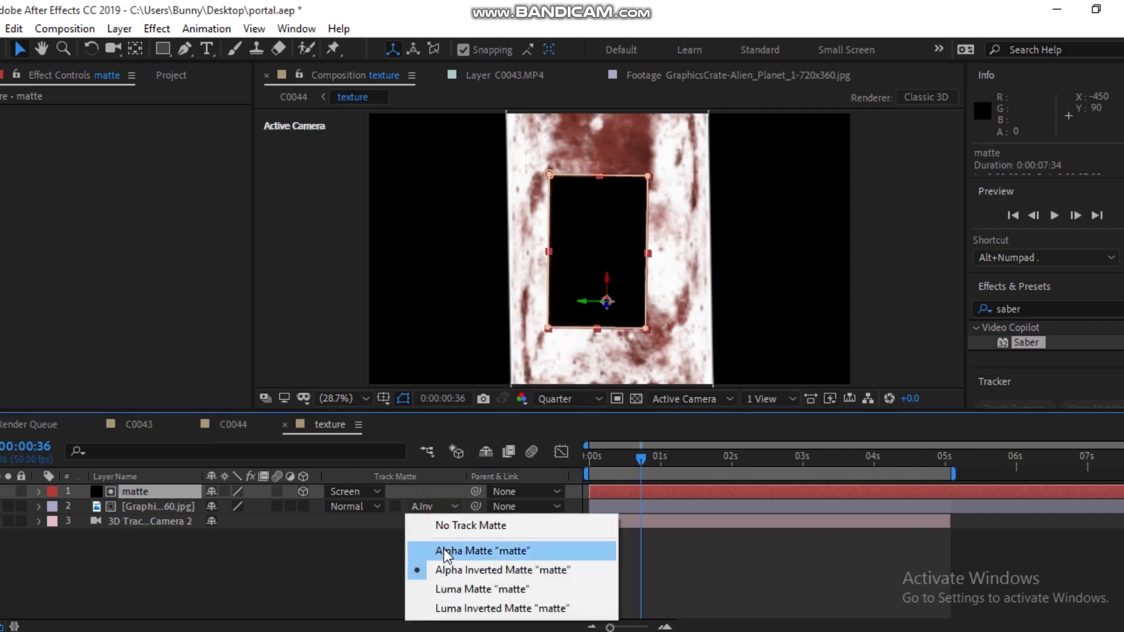
left_click(444, 551)
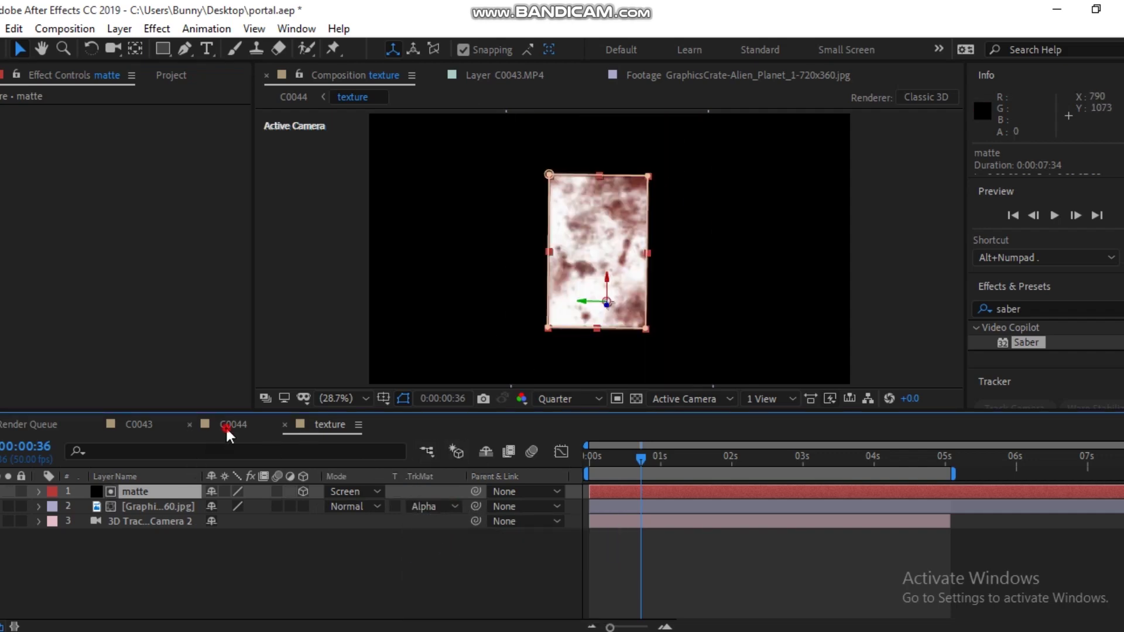
left_click(226, 427)
left_click(122, 507)
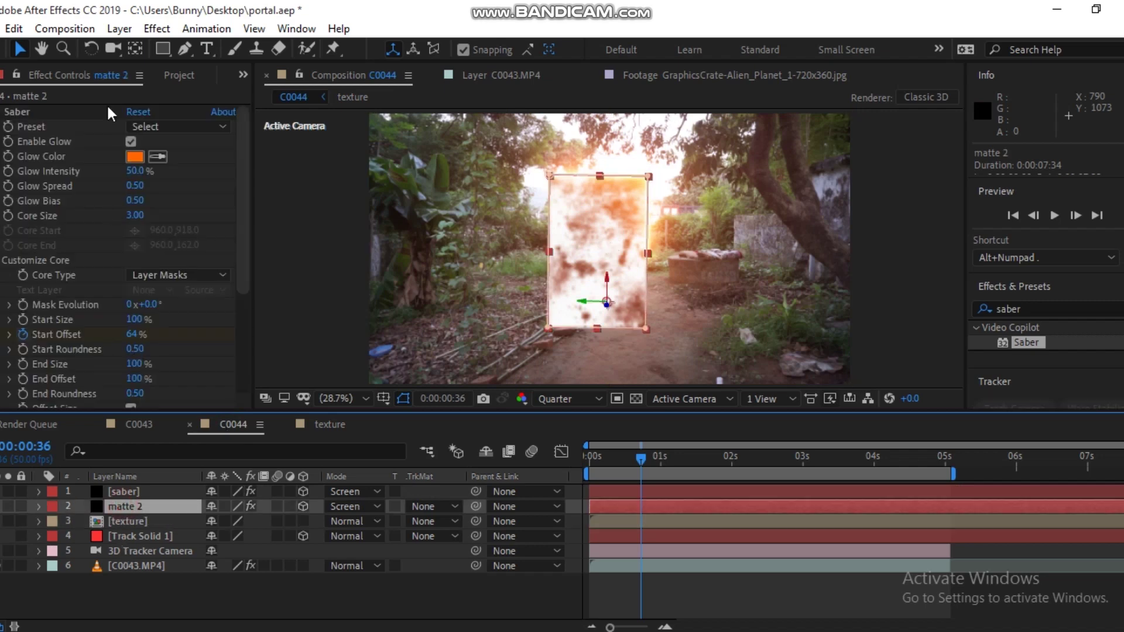
Step: Delete the Saber effect from matte 2 and check the portal at an earlier frame
left_click(19, 110)
key("Delete")
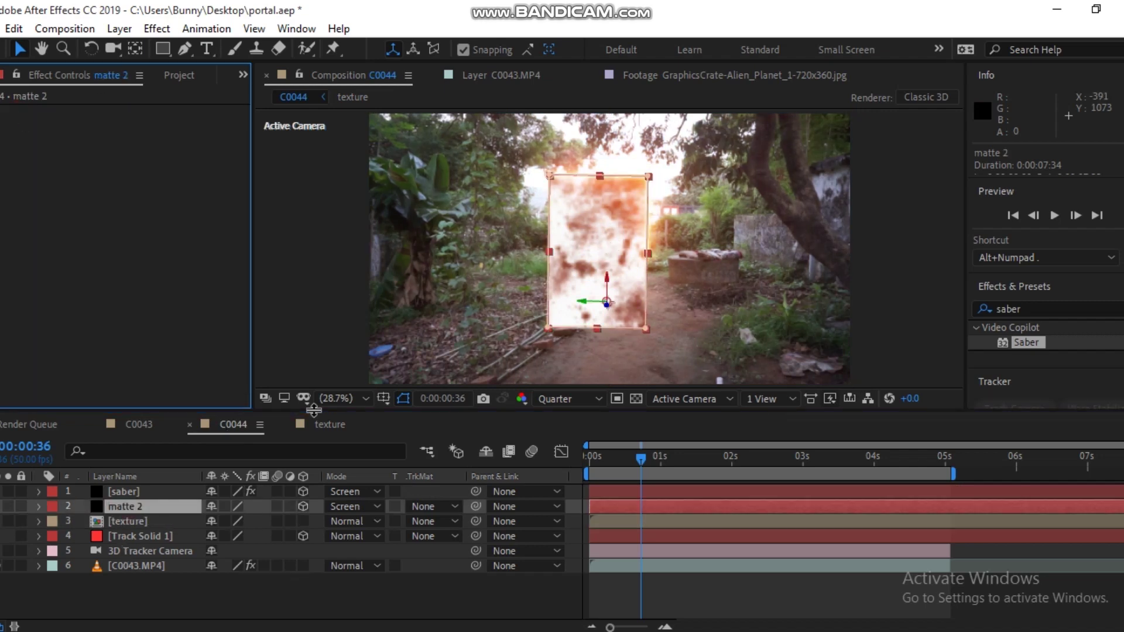
mouse_move(630, 456)
left_mouse_down()
mouse_move(607, 458)
mouse_move(666, 458)
mouse_move(562, 458)
left_mouse_up()
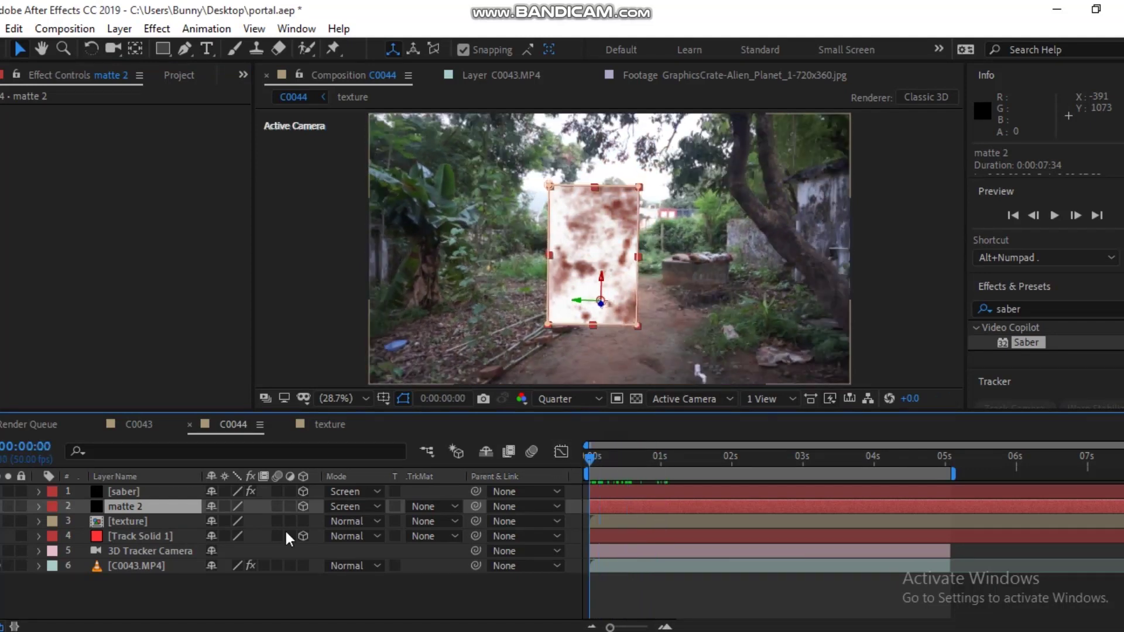
Step: In the texture precomp, switch the planet image layer to 3D
left_click(340, 429)
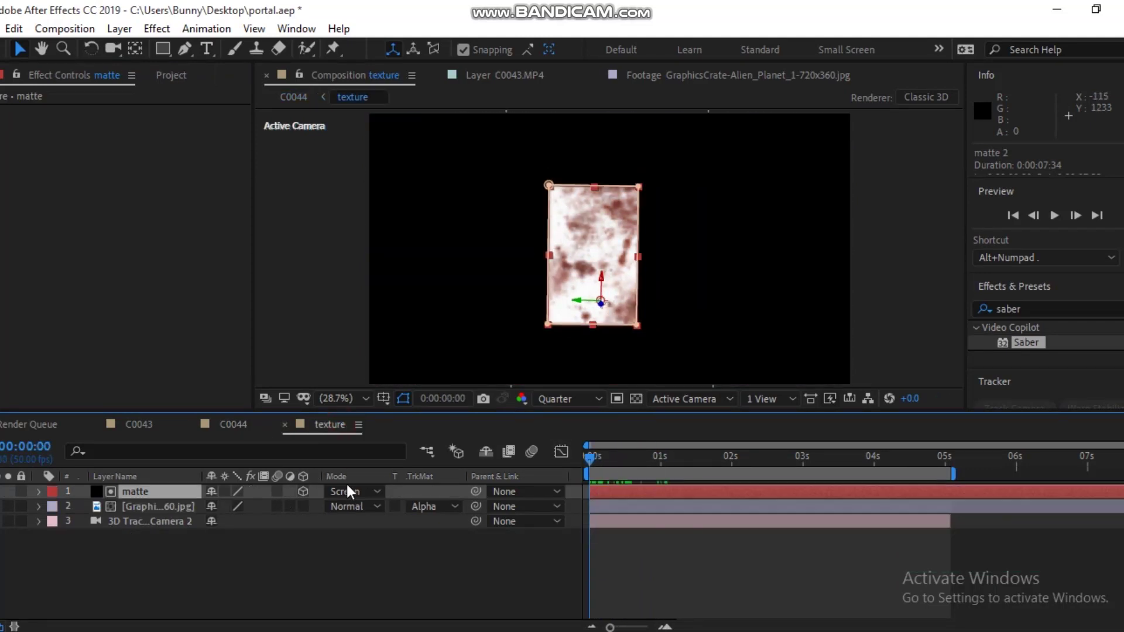
left_click(304, 504)
key("s")
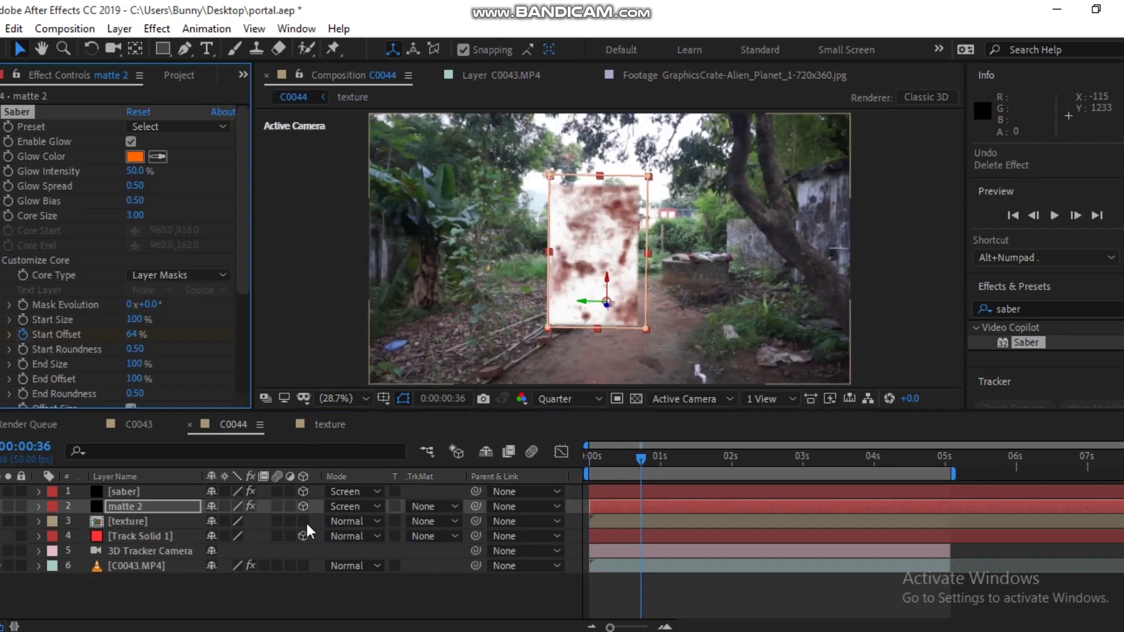
left_click(337, 430)
left_click(304, 521)
left_click(132, 519)
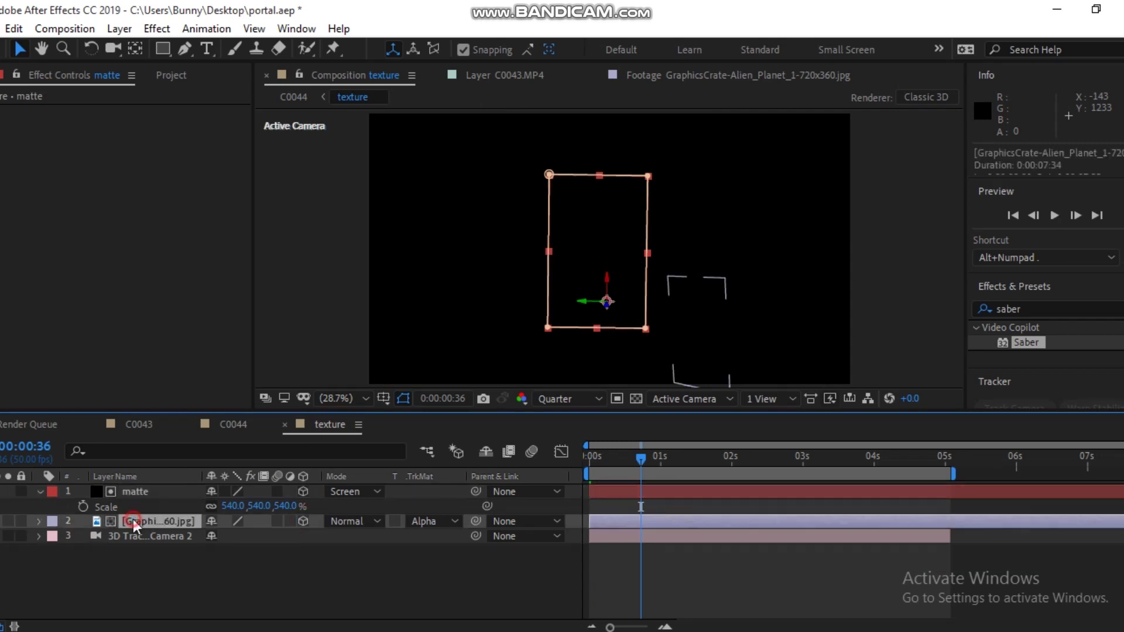
Step: Scale the 3D texture plane up to 669% and reposition it in the texture comp
key("s")
left_click_drag(226, 536, 583, 462)
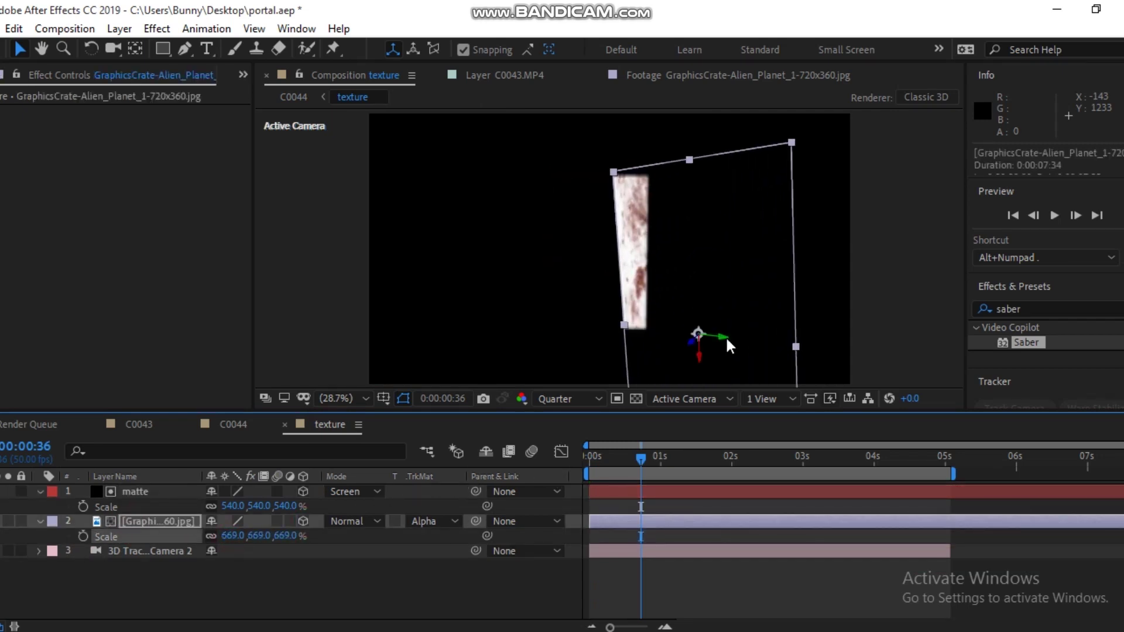
left_click_drag(665, 331, 548, 273)
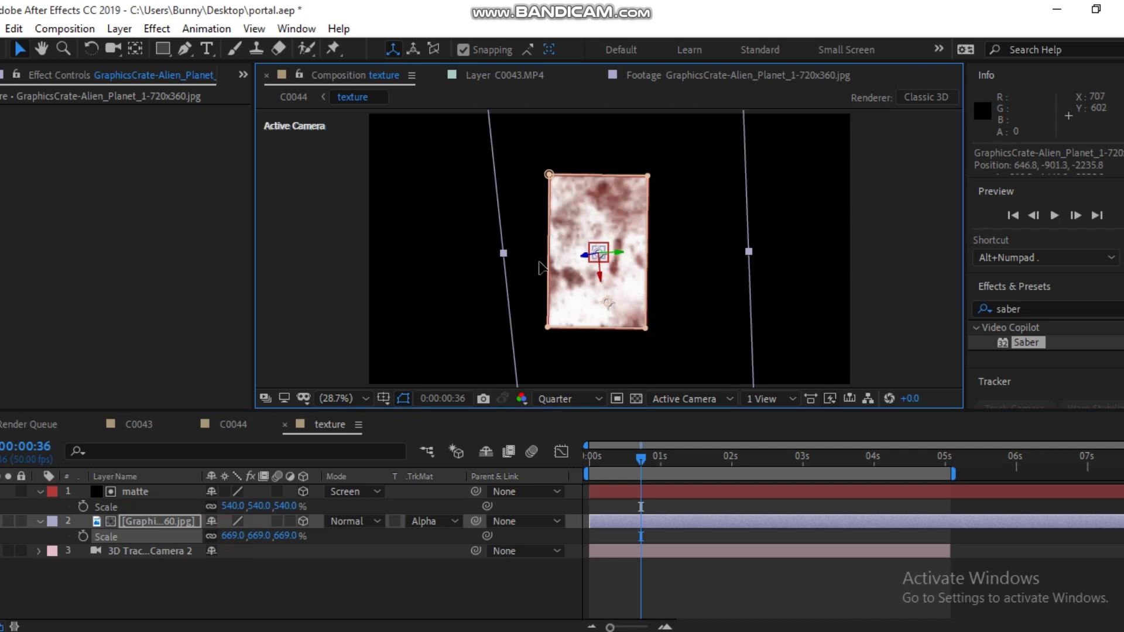
Step: Rotate the plane upright, set its scale to 392%, and center it horizontally
key("r")
left_click_drag(215, 541, 224, 540)
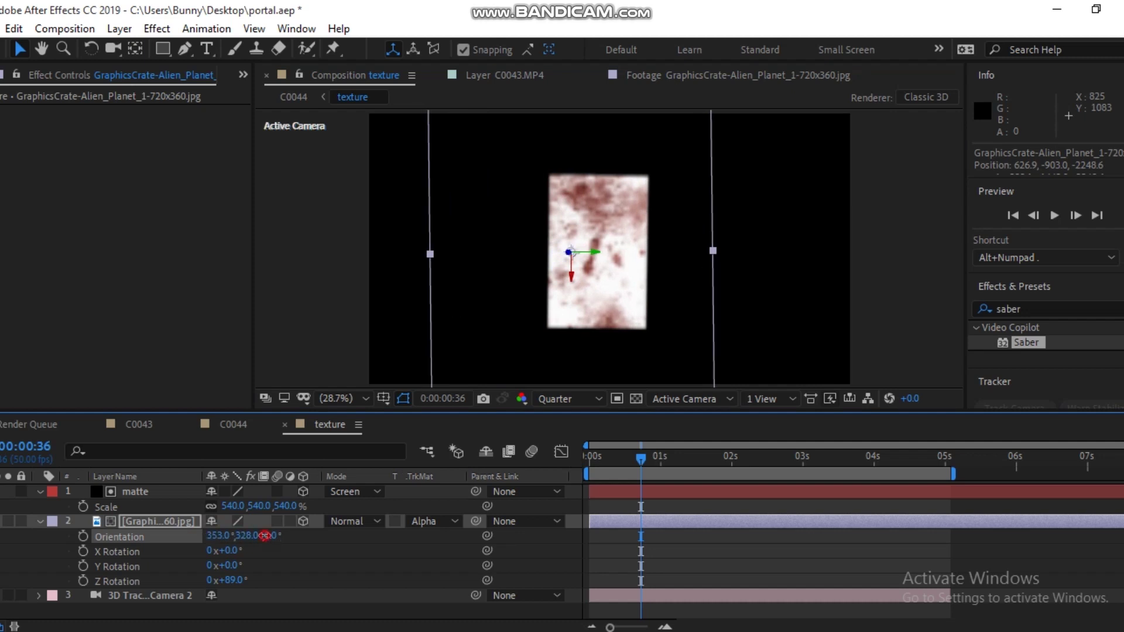
left_click_drag(266, 536, 193, 536)
key("s")
left_click_drag(590, 255, 635, 255)
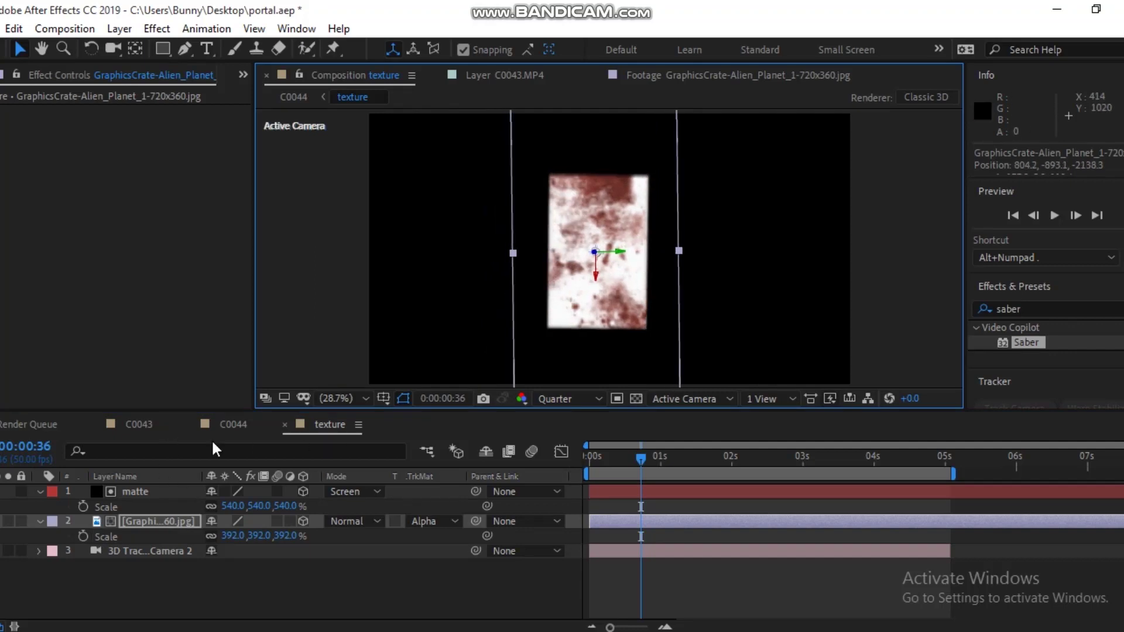
left_click(232, 425)
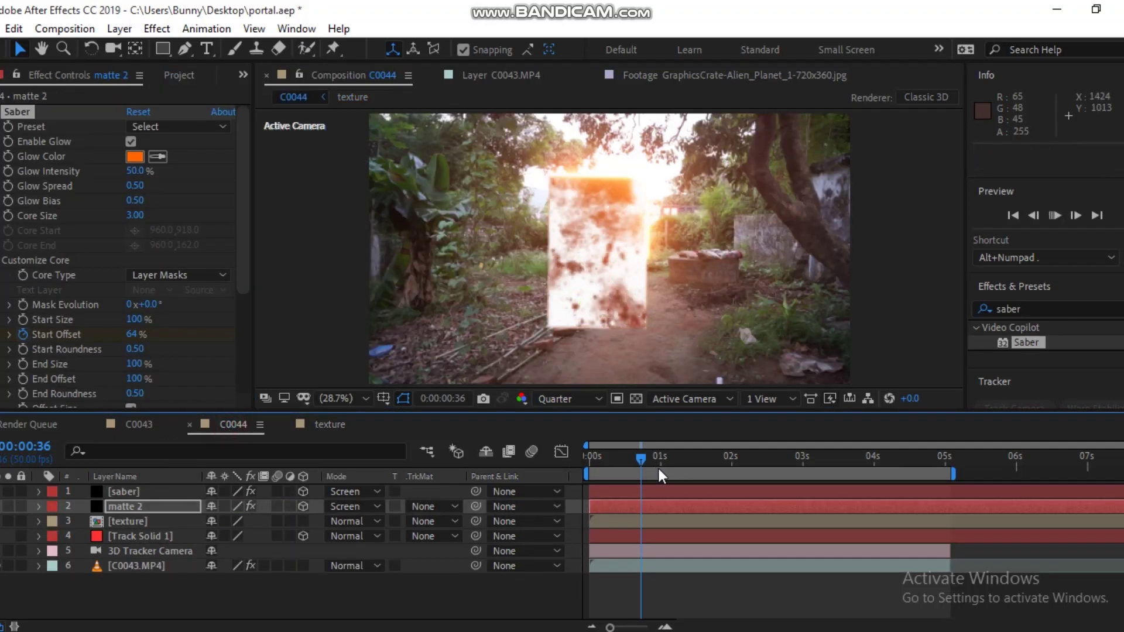
Step: Stop the preview, turn off the texture layer's visibility, and move to a frame with the glowing portal
key("space")
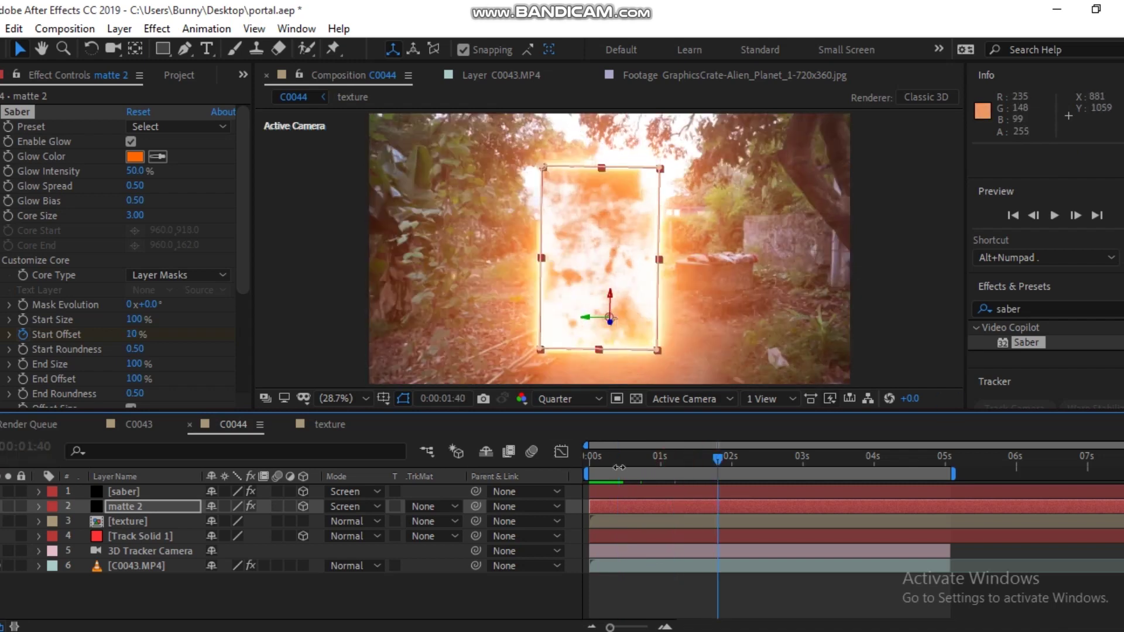
left_click(602, 458)
left_click_drag(601, 460, 597, 459)
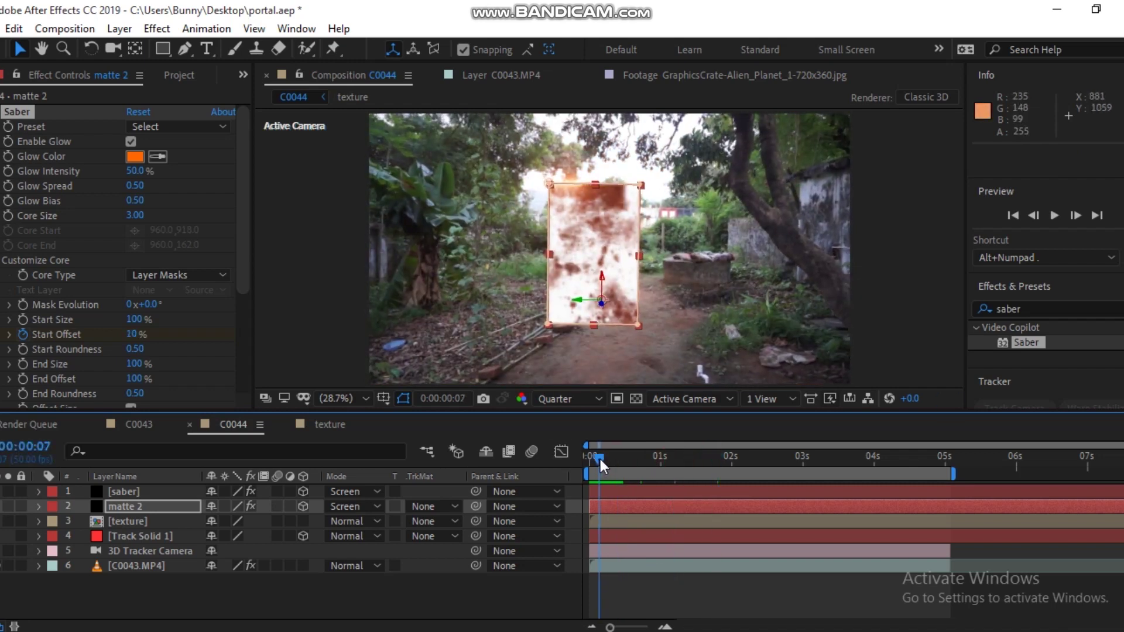
left_click(181, 606)
left_click(132, 521)
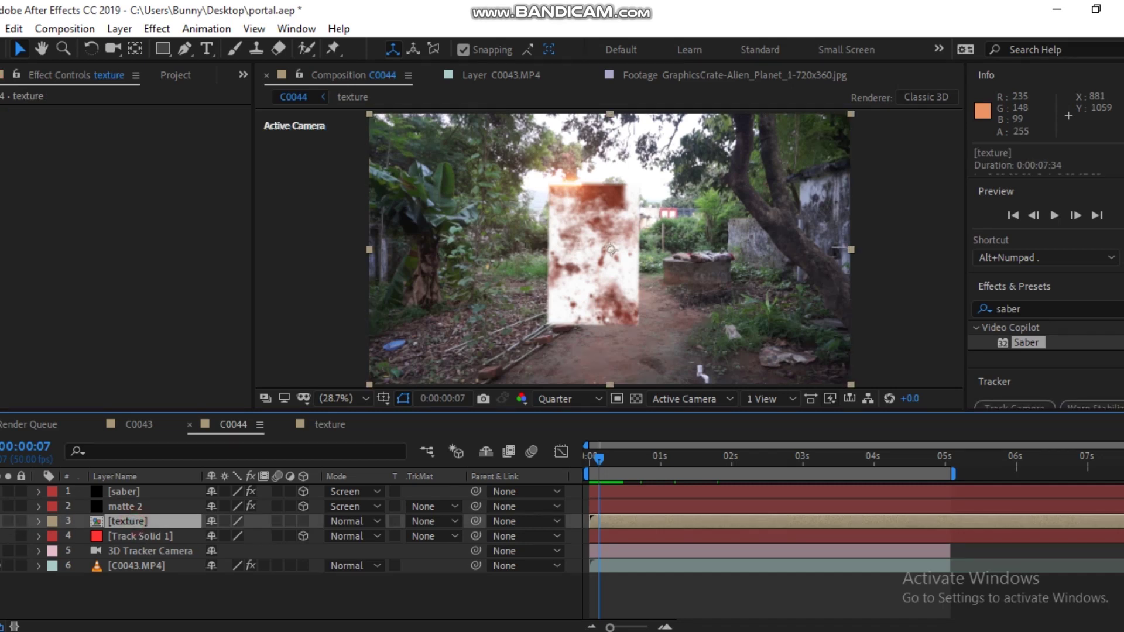
left_click(8, 522)
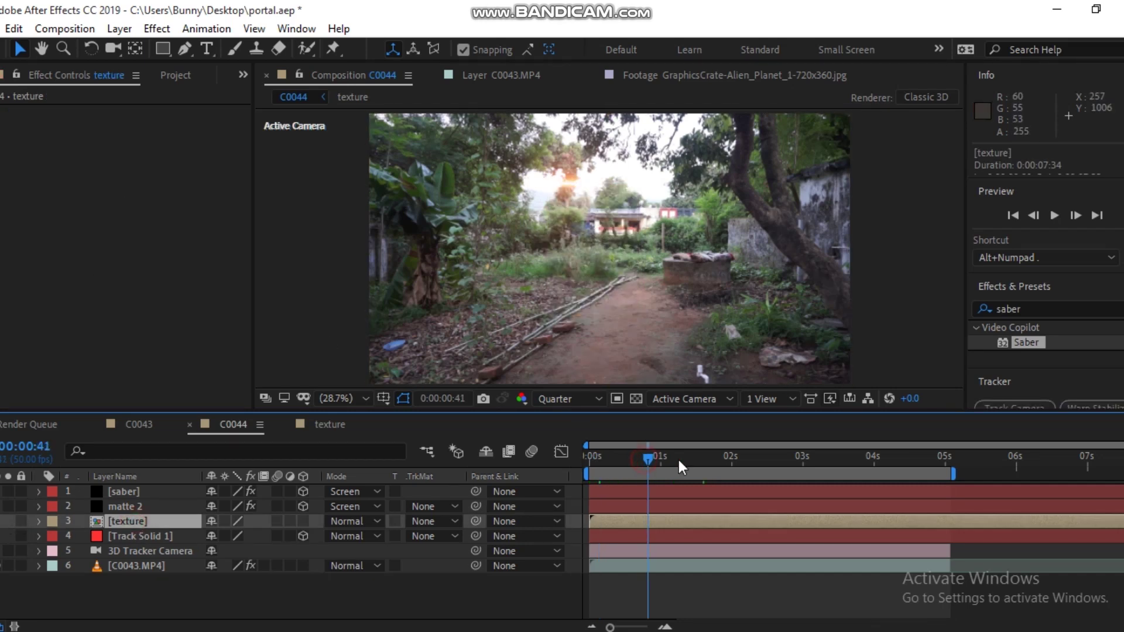
left_click_drag(649, 460, 680, 459)
left_click(119, 29)
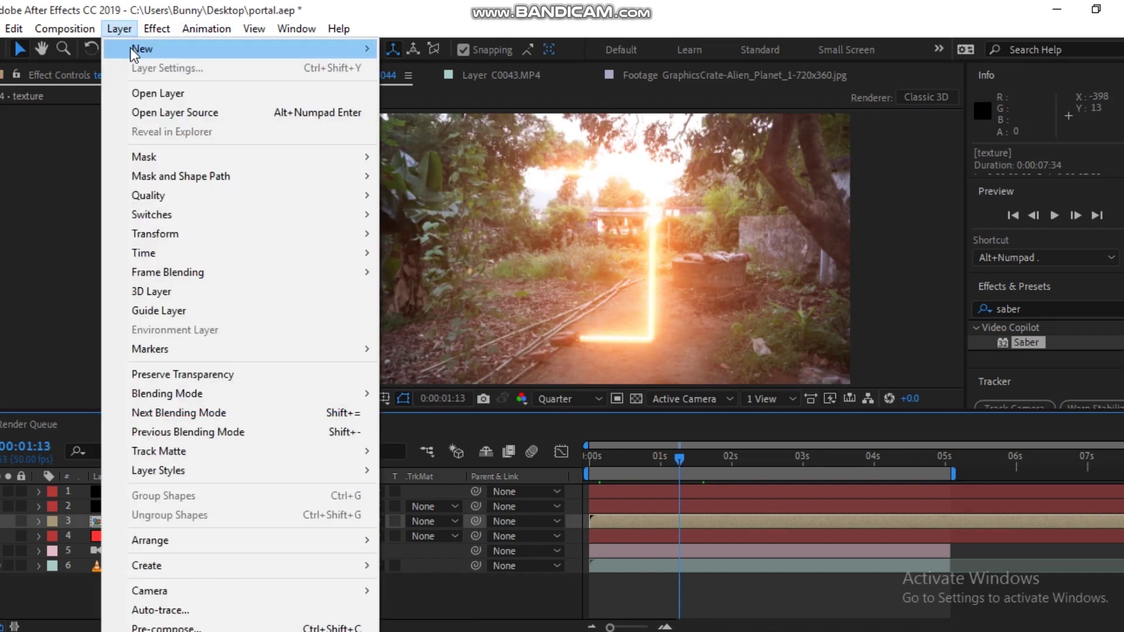
Step: Create a new adjustment layer and apply Compound Blur to it
mouse_move(176, 48)
left_click(447, 165)
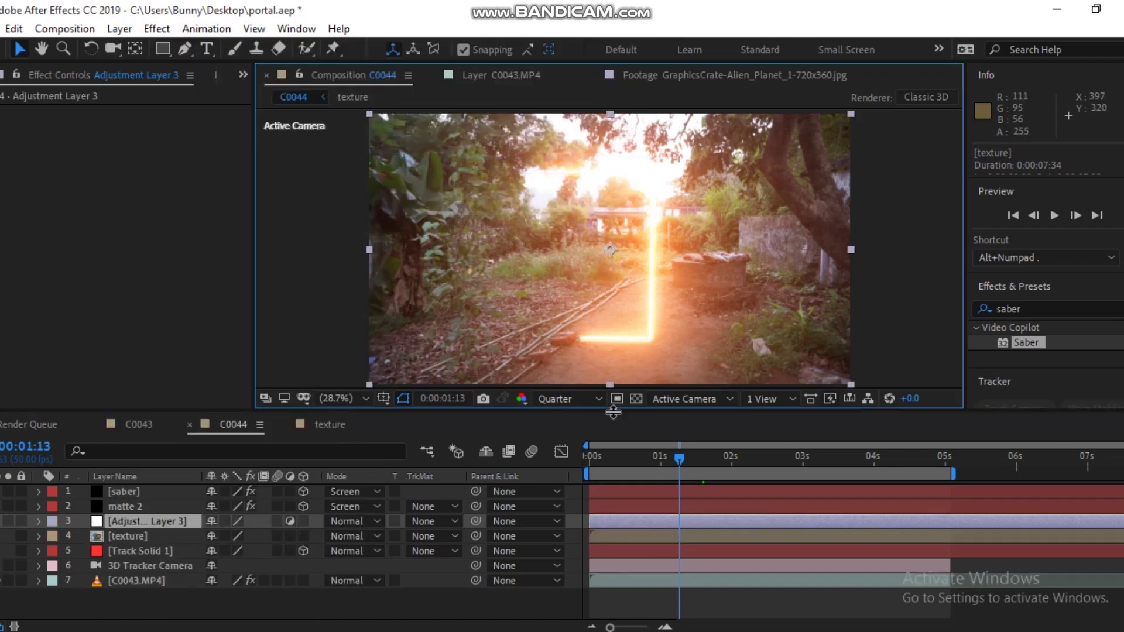
double_click(1019, 309)
type("comp")
left_click_drag(1037, 344, 170, 522)
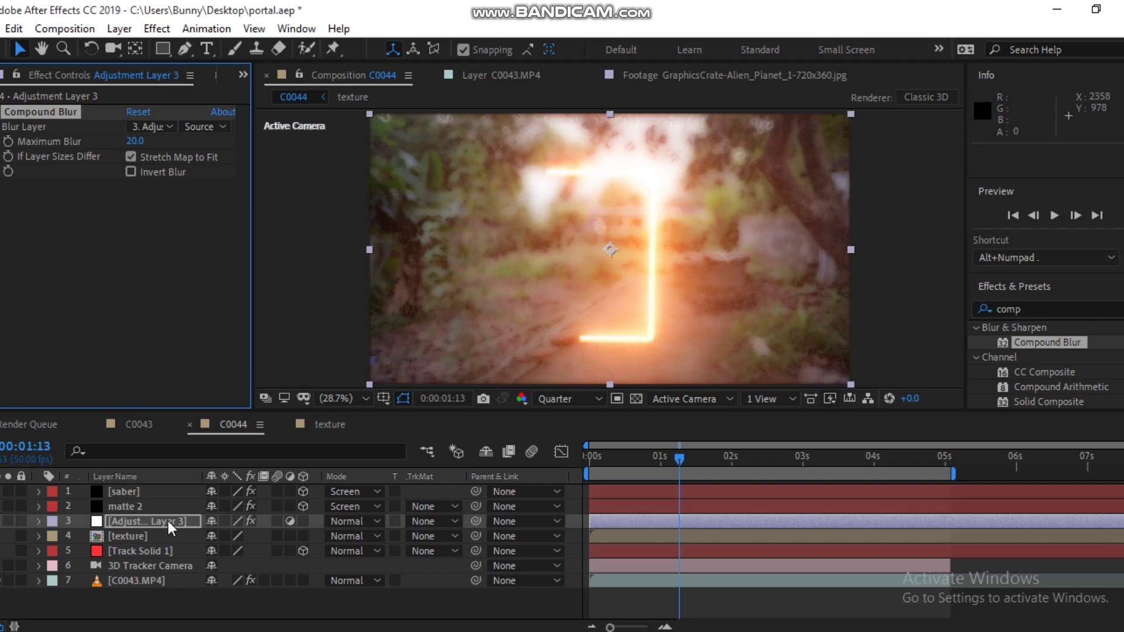
Step: Set Compound Blur's Blur Layer to texture with Effects & Masks, and Maximum Blur to 27
left_click(151, 126)
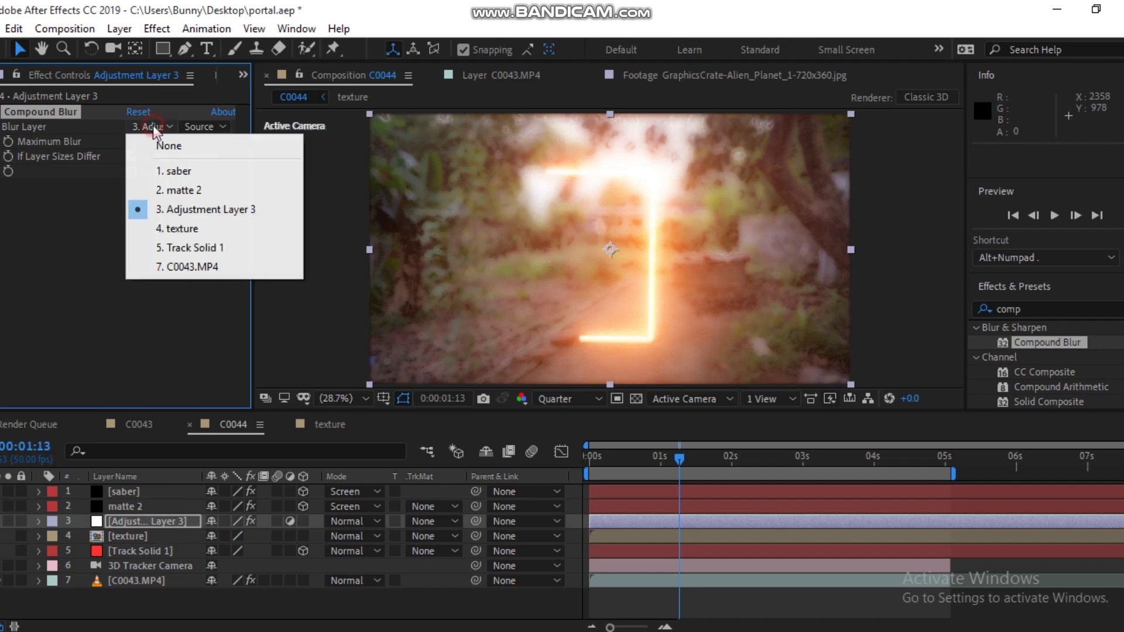
left_click(171, 230)
left_click(225, 127)
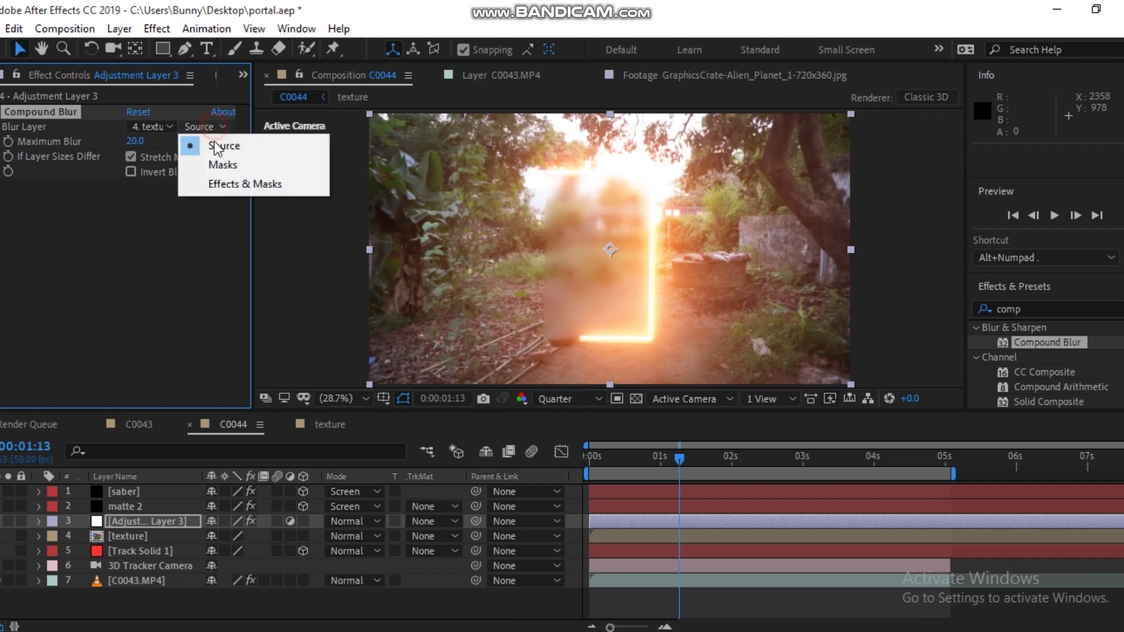
left_click(199, 183)
mouse_move(135, 141)
left_mouse_down()
mouse_move(180, 142)
mouse_move(142, 148)
left_mouse_up()
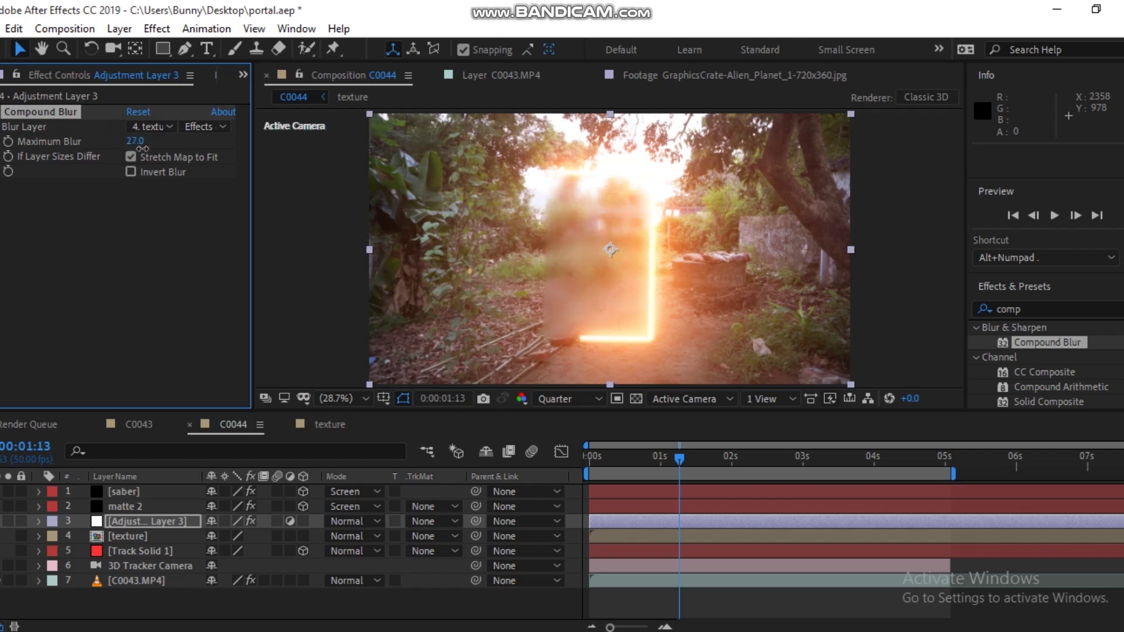
left_click(319, 425)
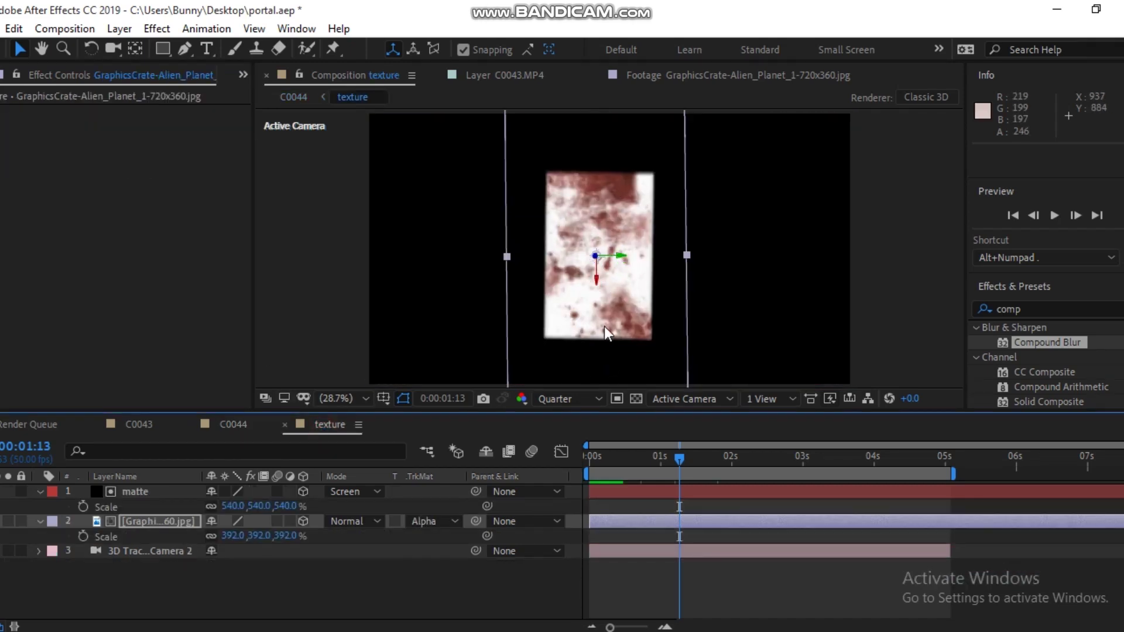
Step: Nudge the texture lower in the texture comp, then select Adjustment Layer 3 in C0044
left_click_drag(606, 420, 606, 422)
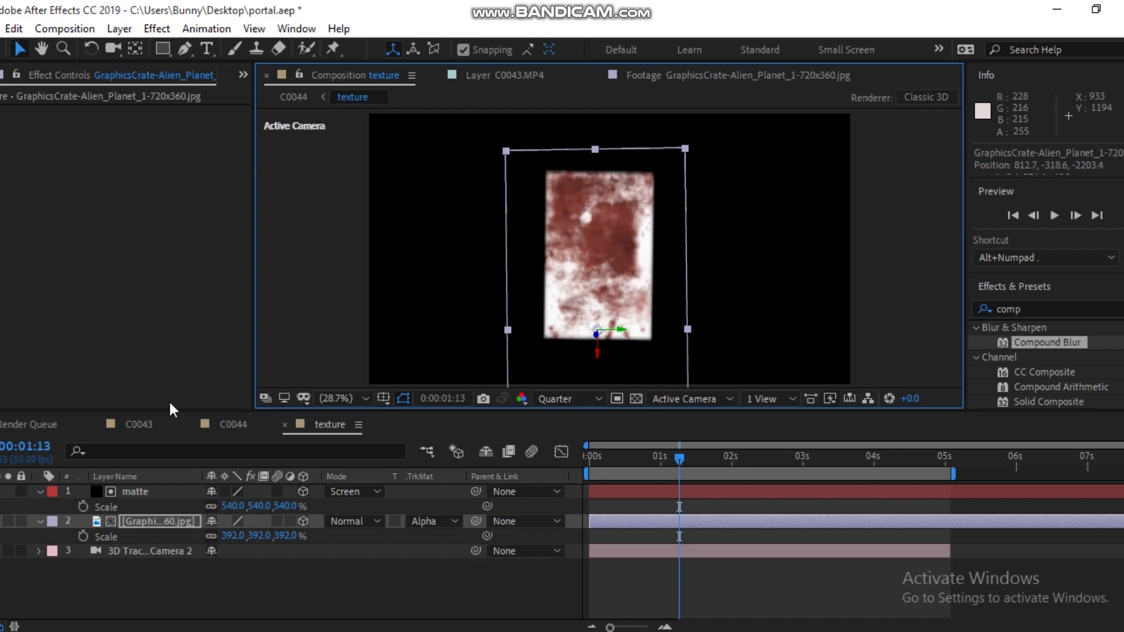
left_click(229, 425)
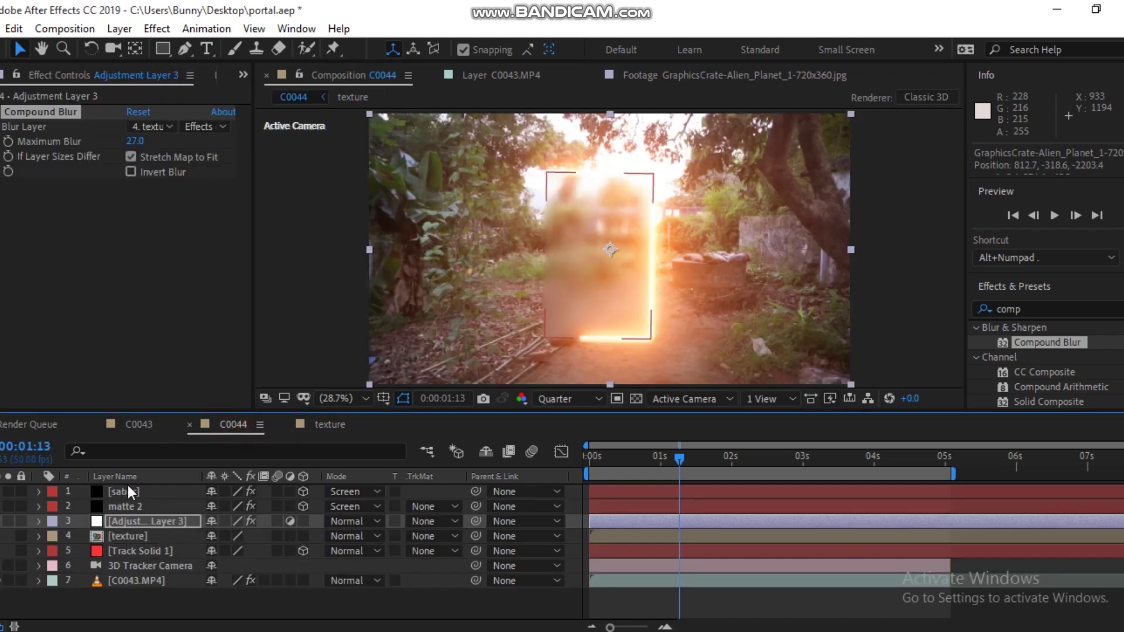
left_click(133, 525)
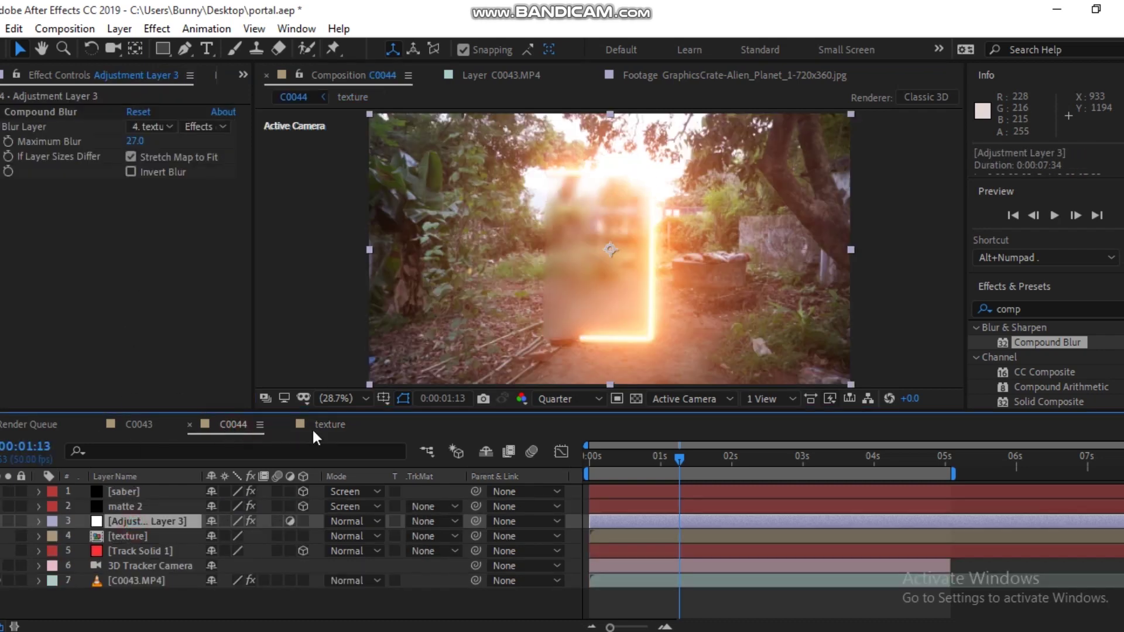
left_click_drag(308, 412, 299, 567)
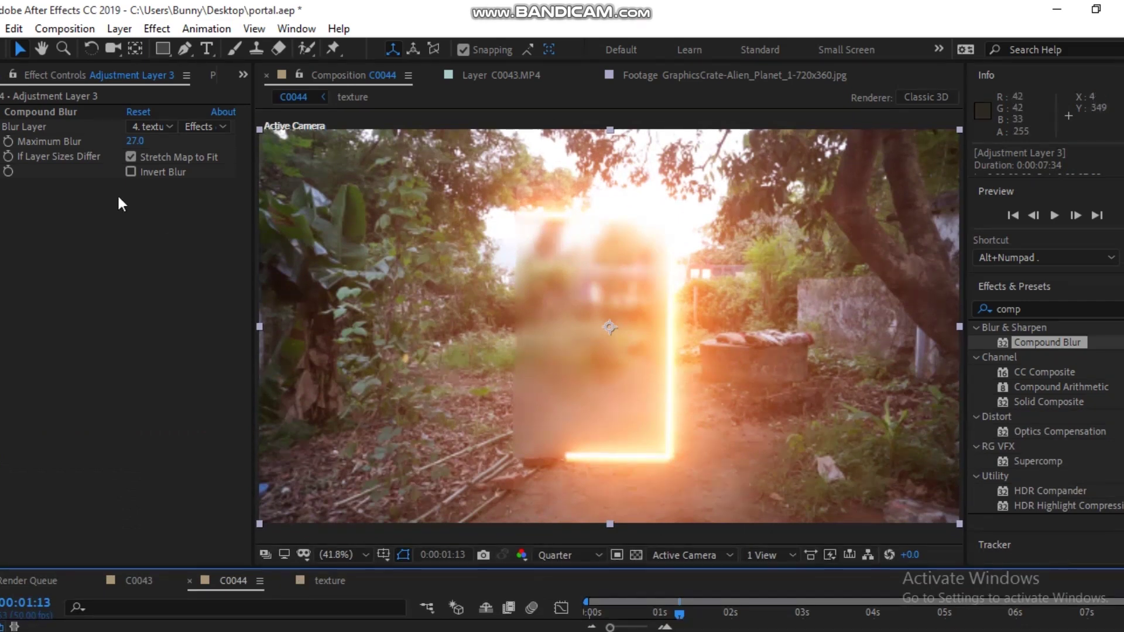
Step: Raise Compound Blur's Maximum Blur to 324 and preview the hazy portal interior
mouse_move(137, 141)
left_mouse_down()
mouse_move(479, 153)
mouse_move(58, 161)
mouse_move(394, 173)
mouse_move(346, 177)
left_mouse_up()
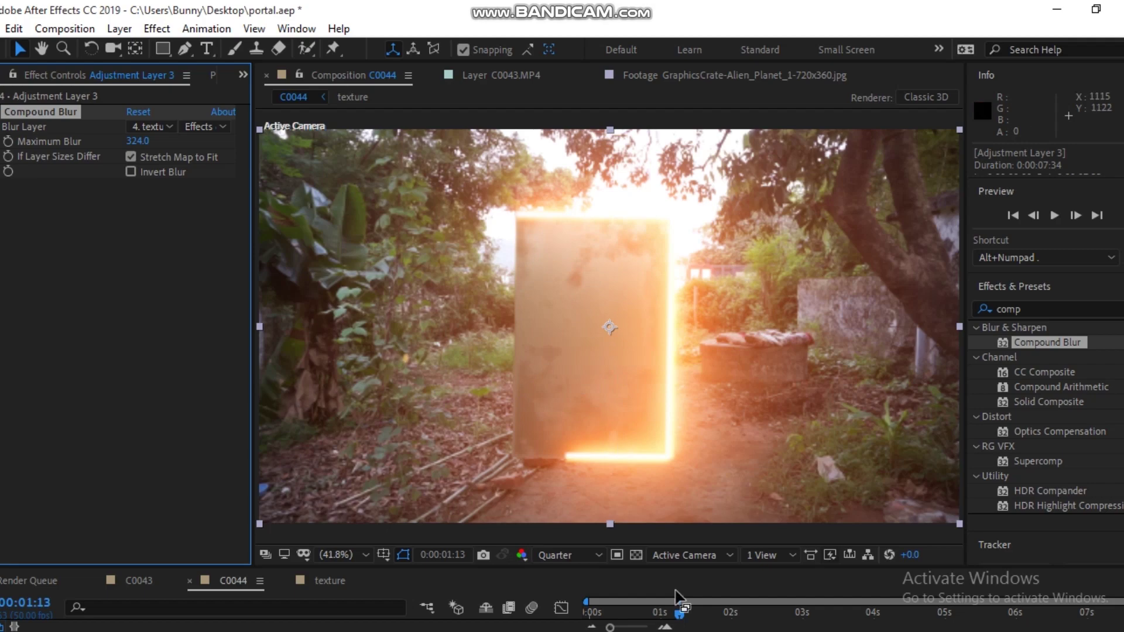
key("space")
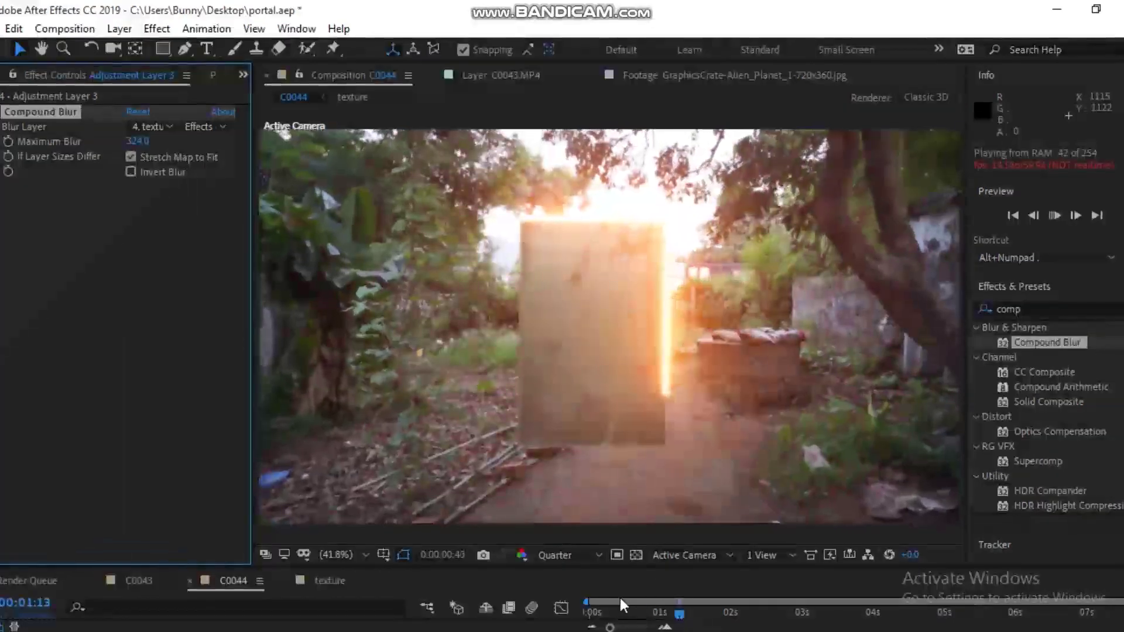
key("space")
key("ctrl+5")
left_click_drag(515, 566, 515, 455)
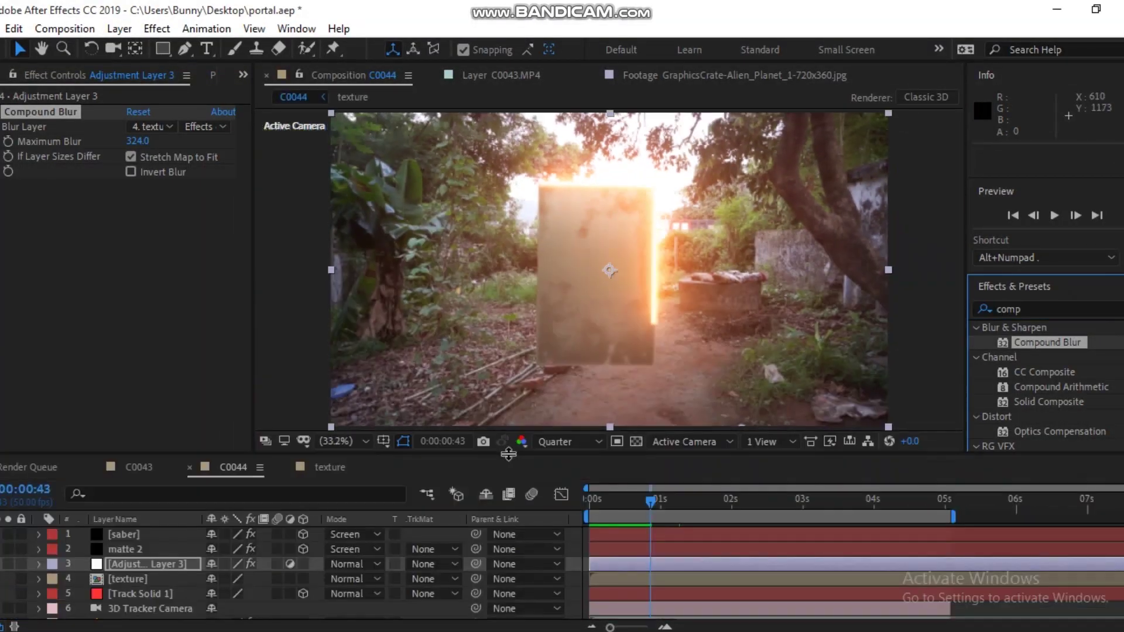
left_click(138, 579)
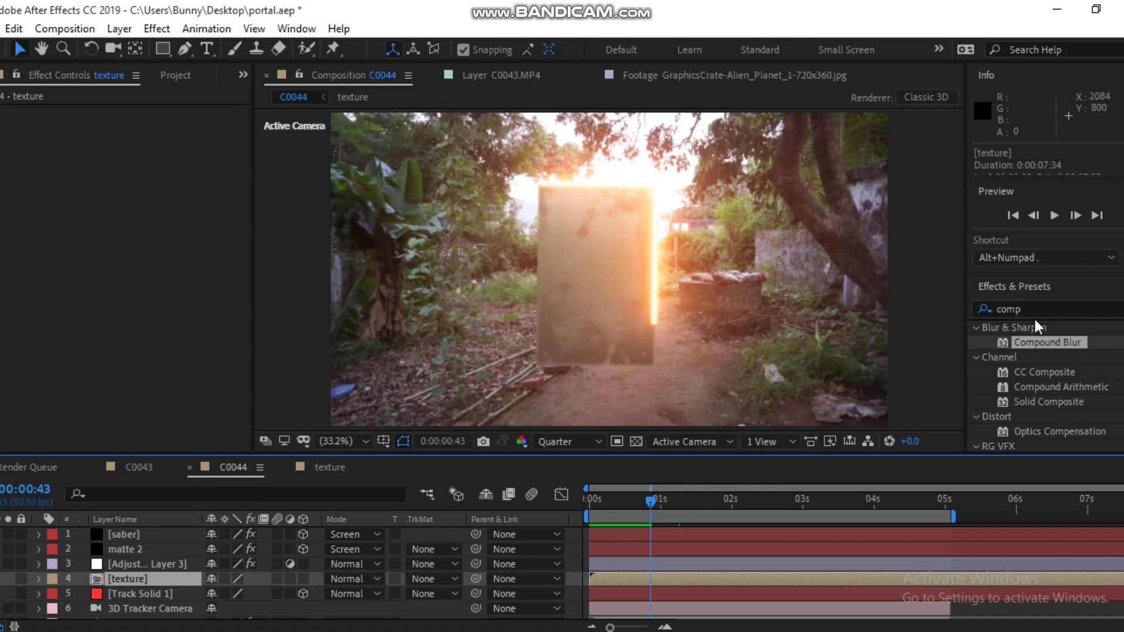
Step: Apply Curves to the texture layer and bow the RGB curve downward to darken it
left_click(996, 309)
type("curv")
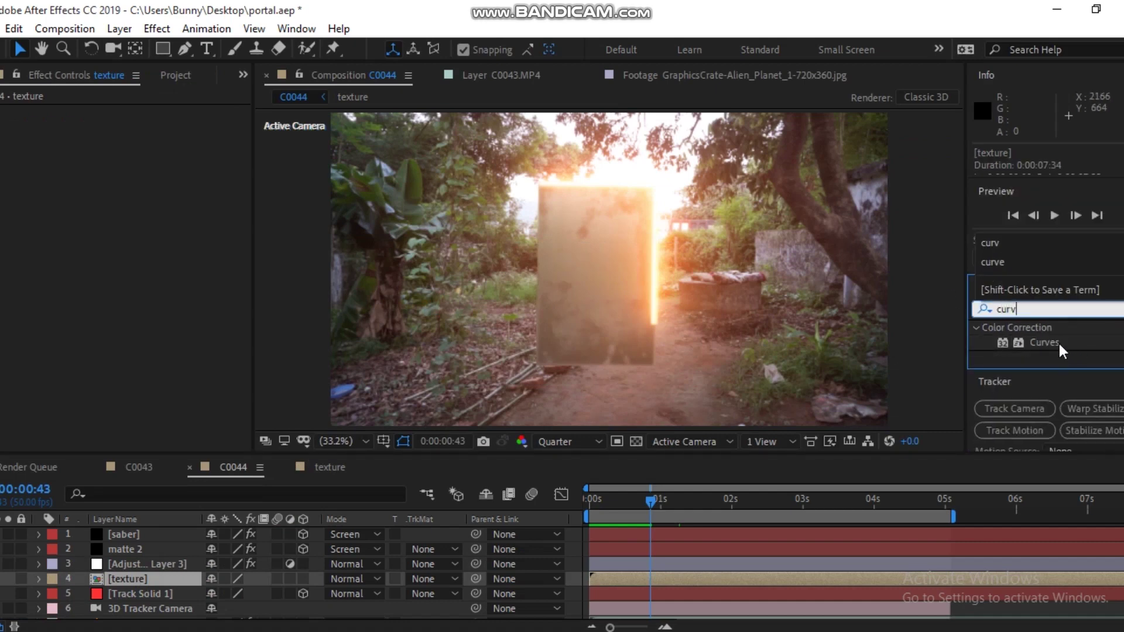
left_click_drag(1059, 343, 166, 580)
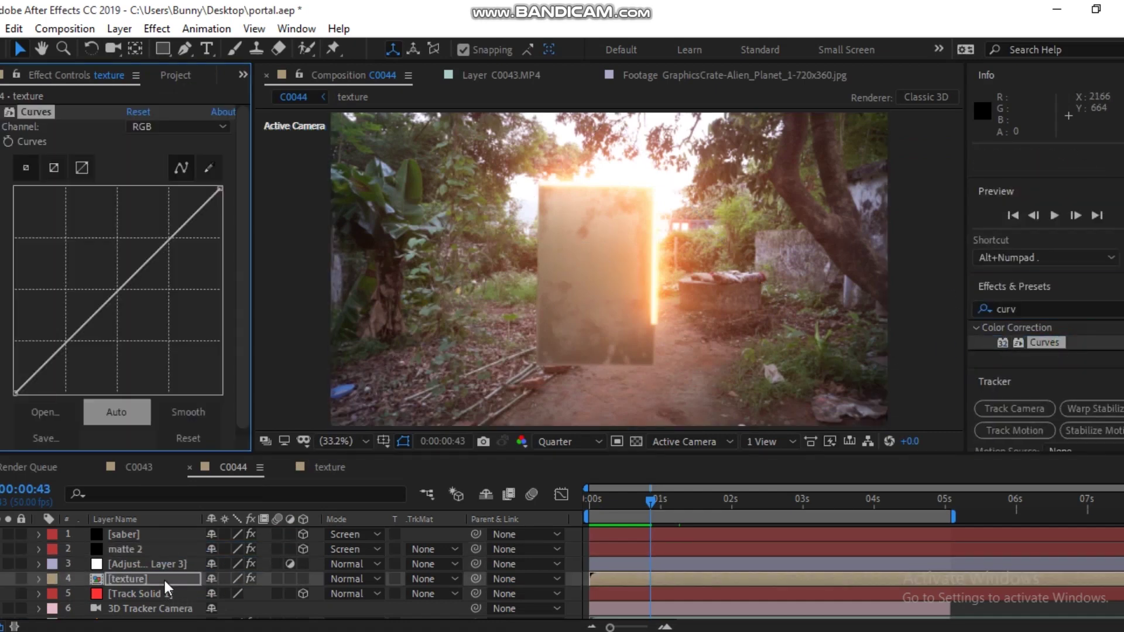
left_click_drag(170, 238, 188, 274)
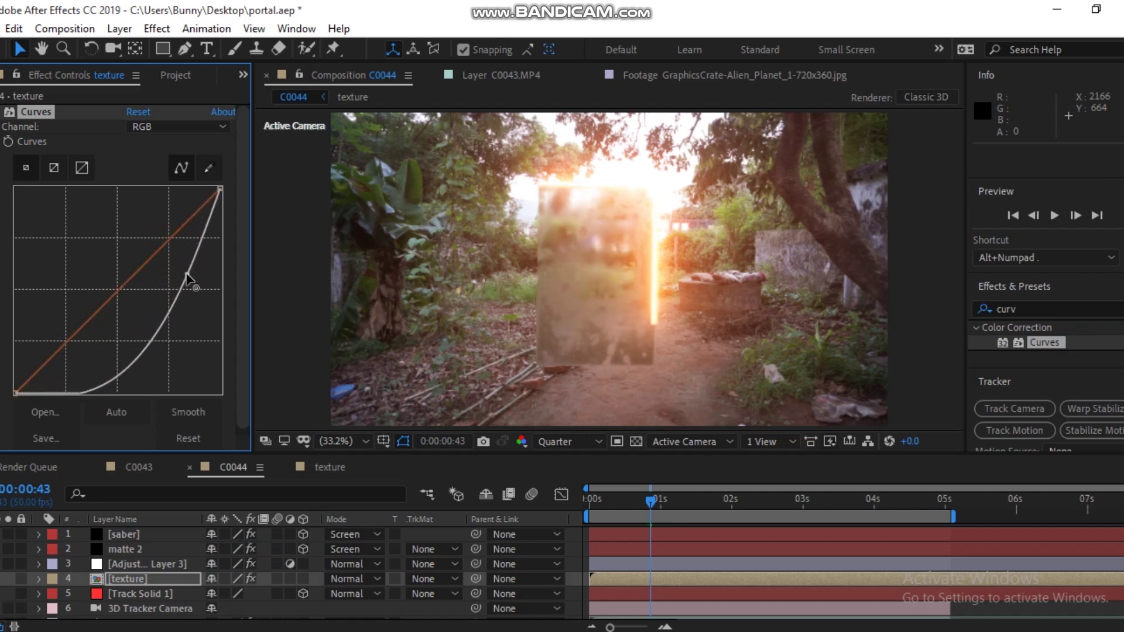
left_click(139, 565)
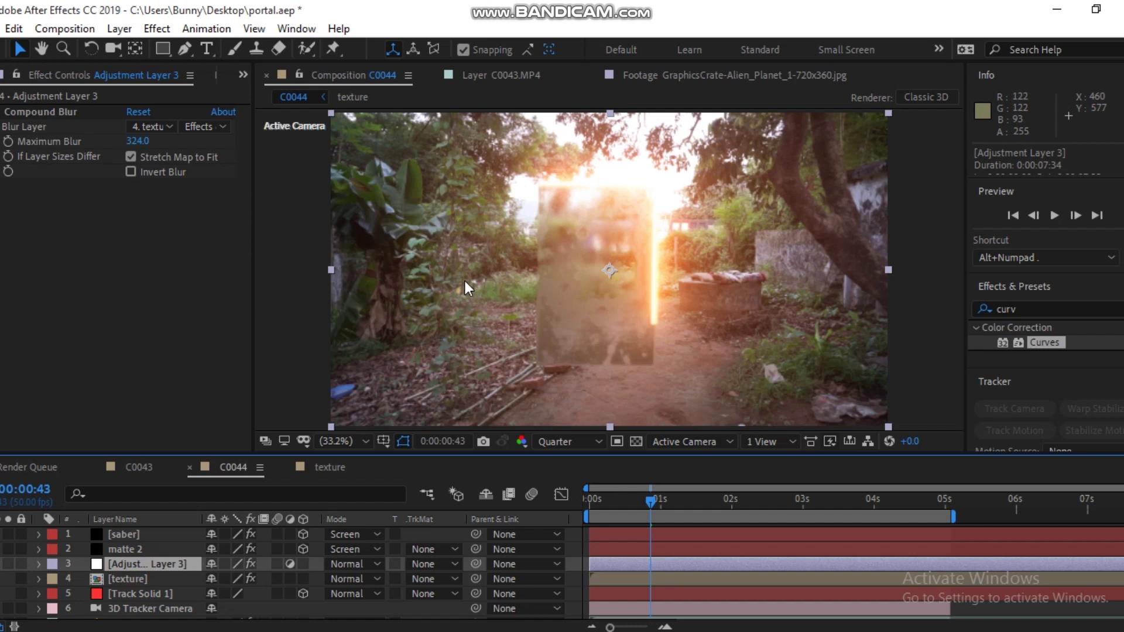
Step: Tune Compound Blur's Maximum Blur down to 336, comparing the first frame and a frame near 4:34
mouse_move(138, 141)
left_mouse_down()
mouse_move(73, 150)
mouse_move(179, 157)
left_mouse_up()
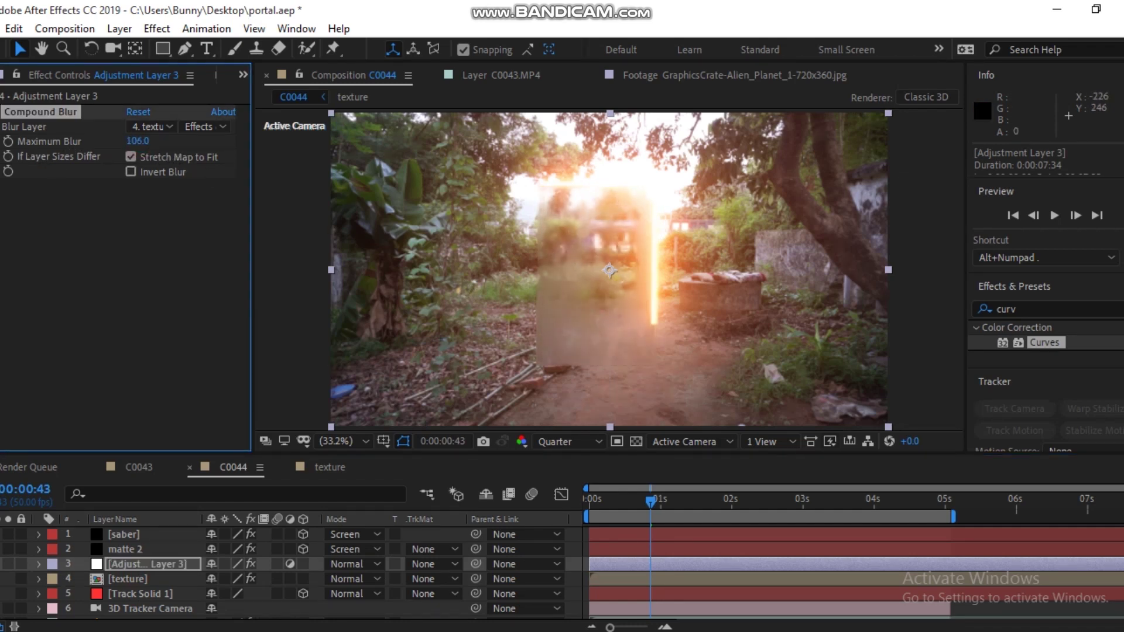
left_click_drag(56, 170, 22, 178)
mouse_move(636, 499)
left_mouse_down()
mouse_move(527, 495)
mouse_move(841, 512)
left_mouse_up()
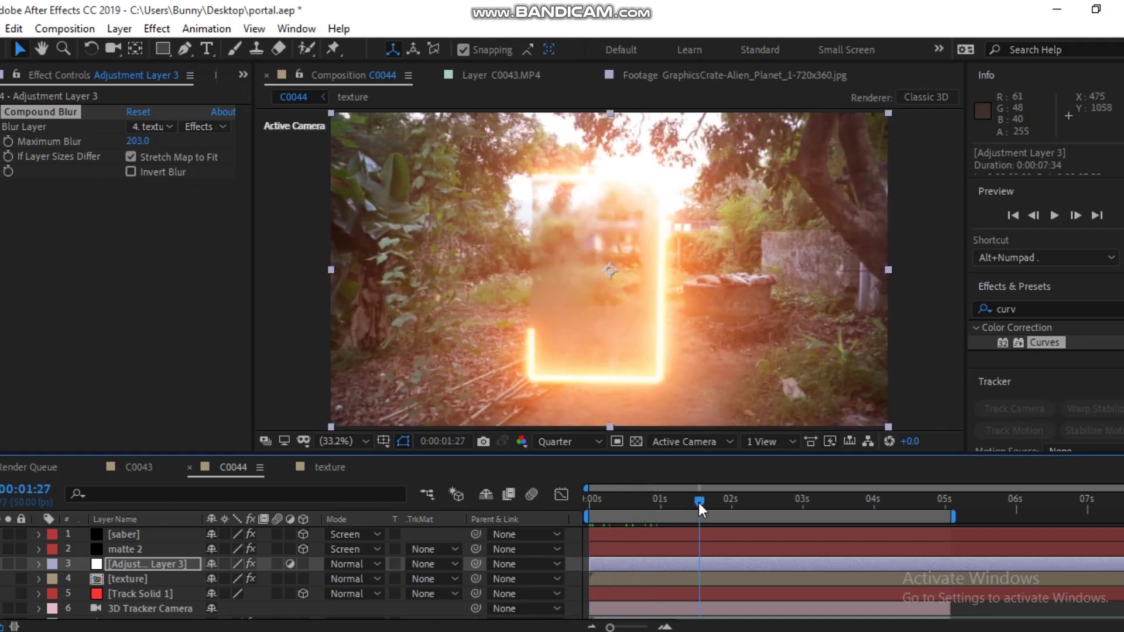
left_click_drag(841, 505, 927, 507)
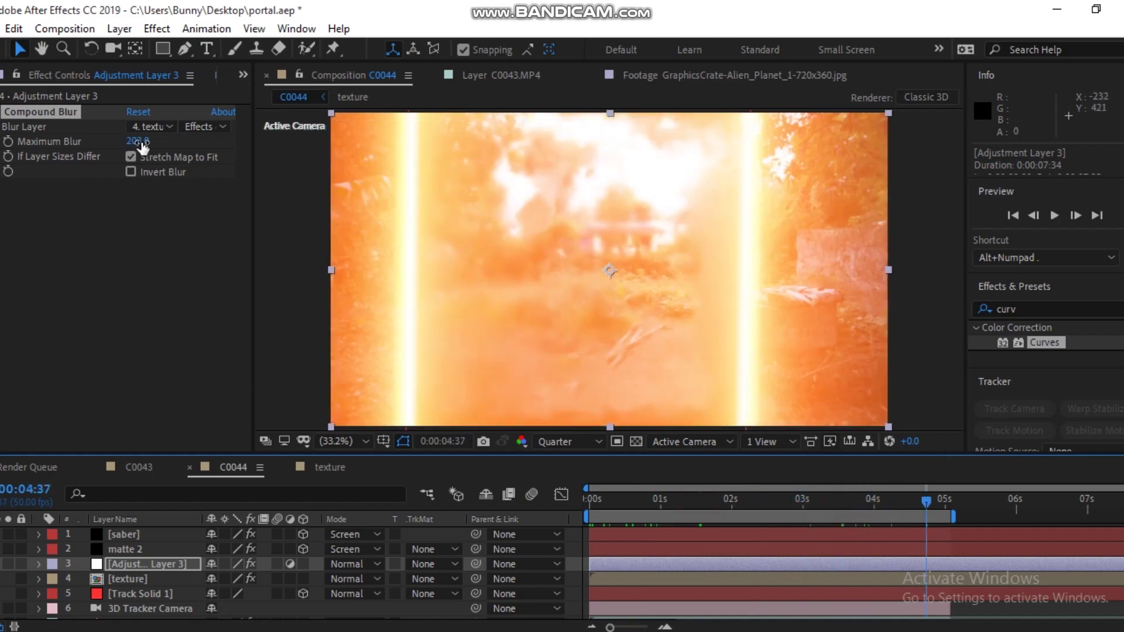
left_click_drag(85, 139, 107, 141)
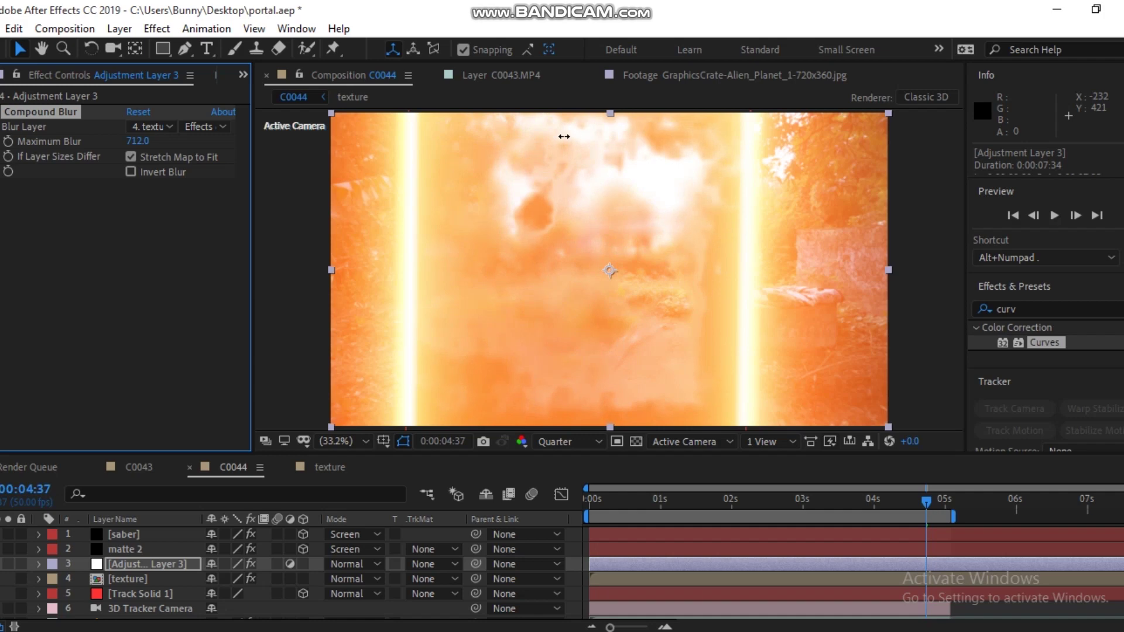
left_click_drag(439, 142, 302, 161)
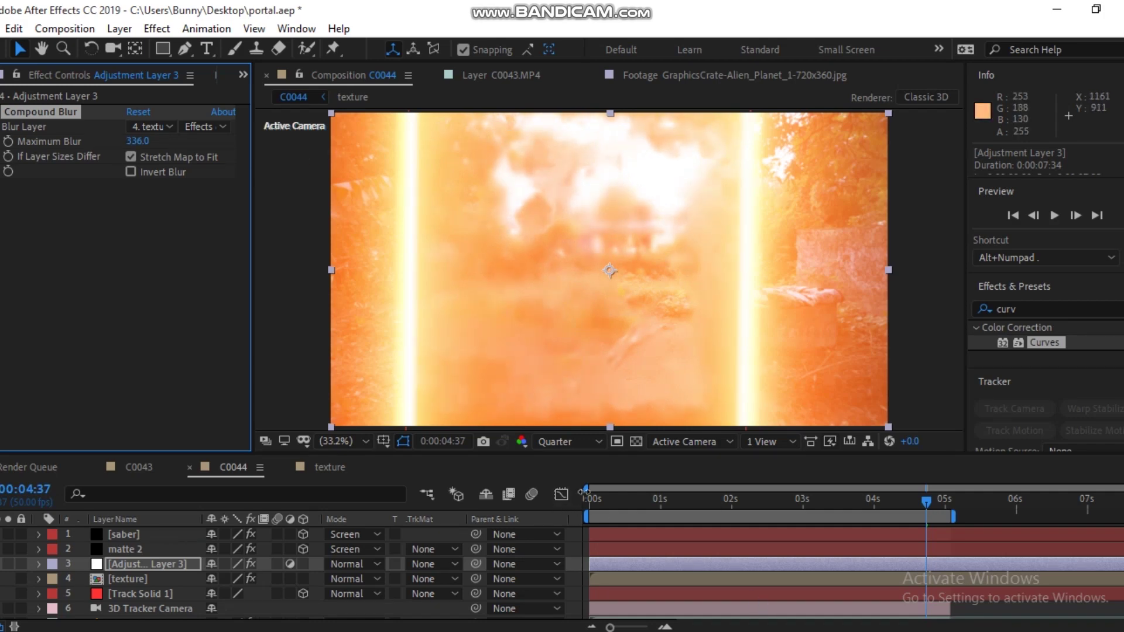
Step: Play back from near the start and scrub through the bright portal frames
left_click(604, 504)
key("space")
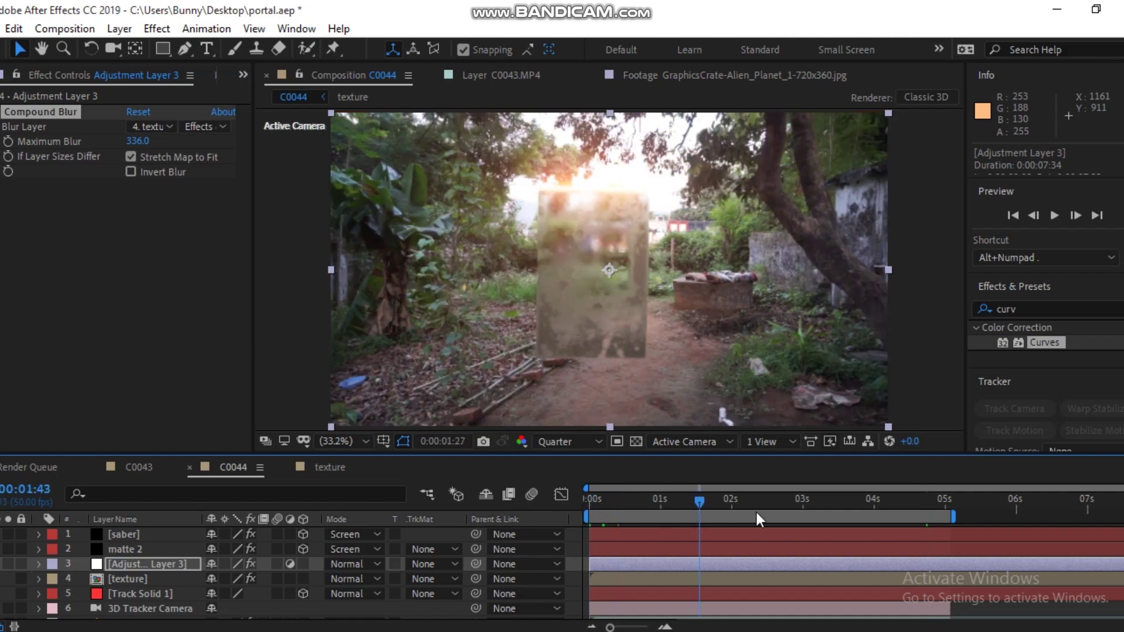
left_click_drag(760, 508, 946, 508)
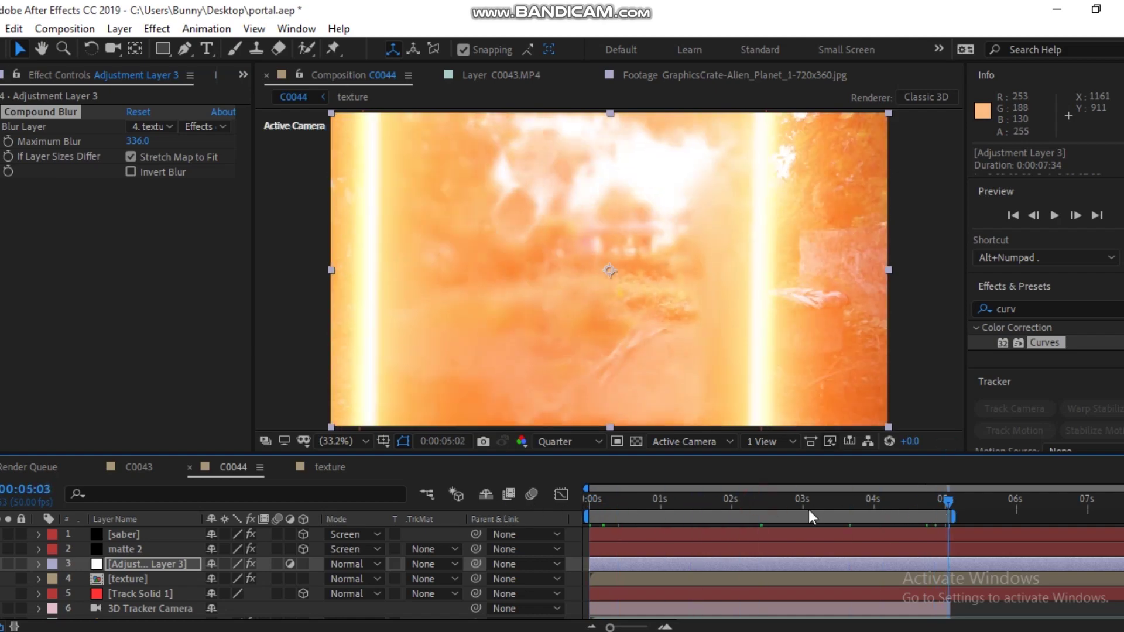
Step: Preview the composition from the first frame and switch the viewer to Full resolution
key("Home")
key("space")
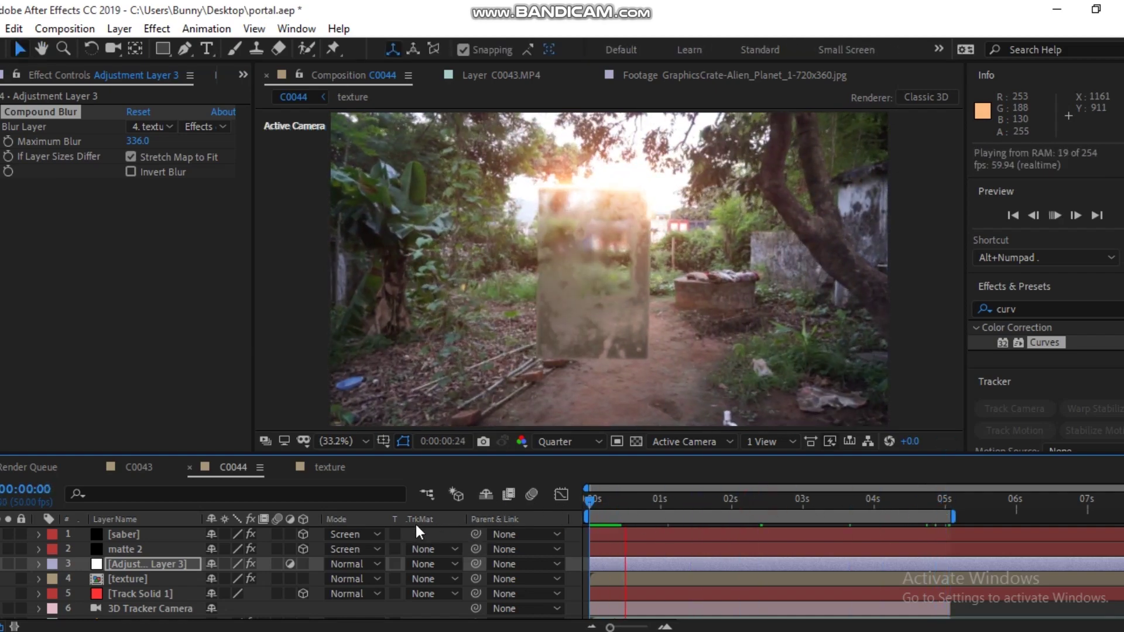
key("space")
left_click(560, 481)
Step: Go to the frame at 1:40 and select the saber layer
key("space")
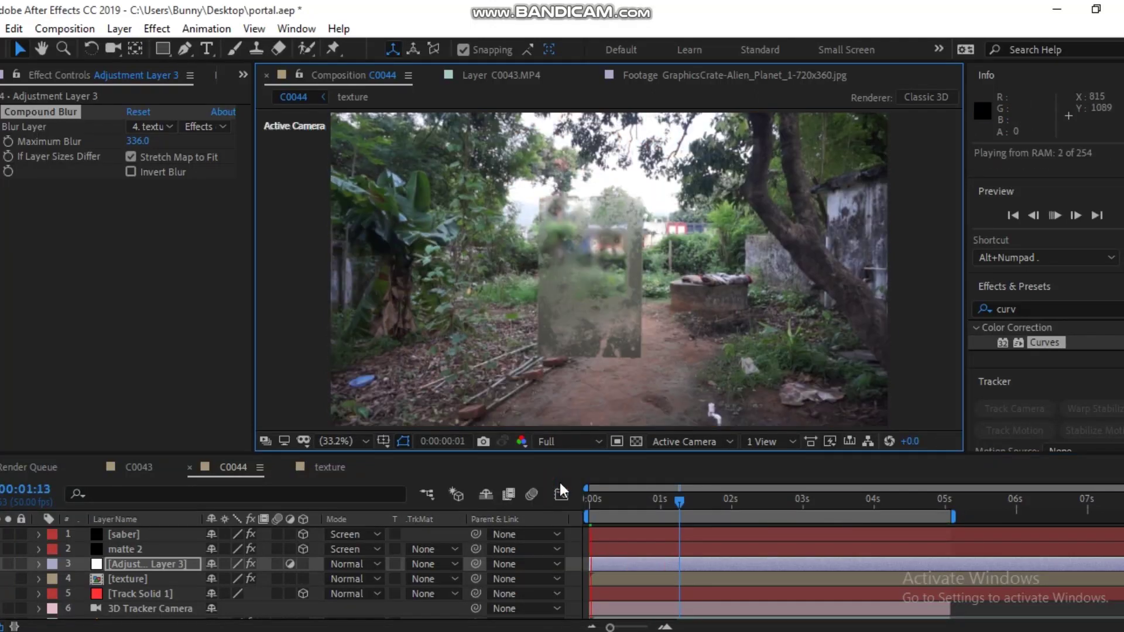
left_click(717, 502)
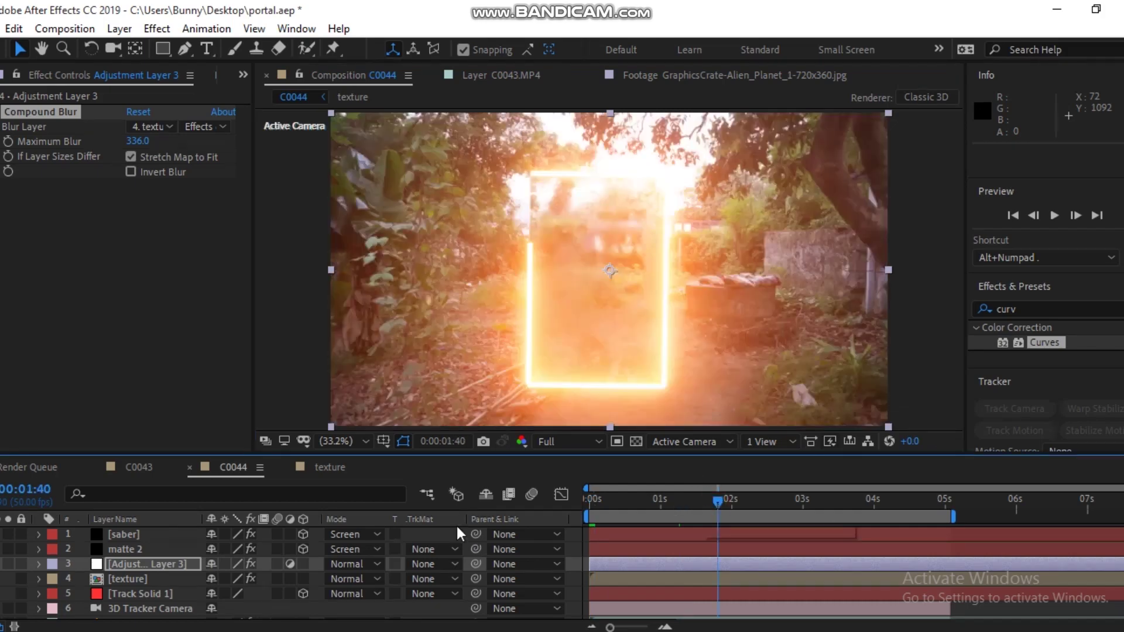
left_click(117, 533)
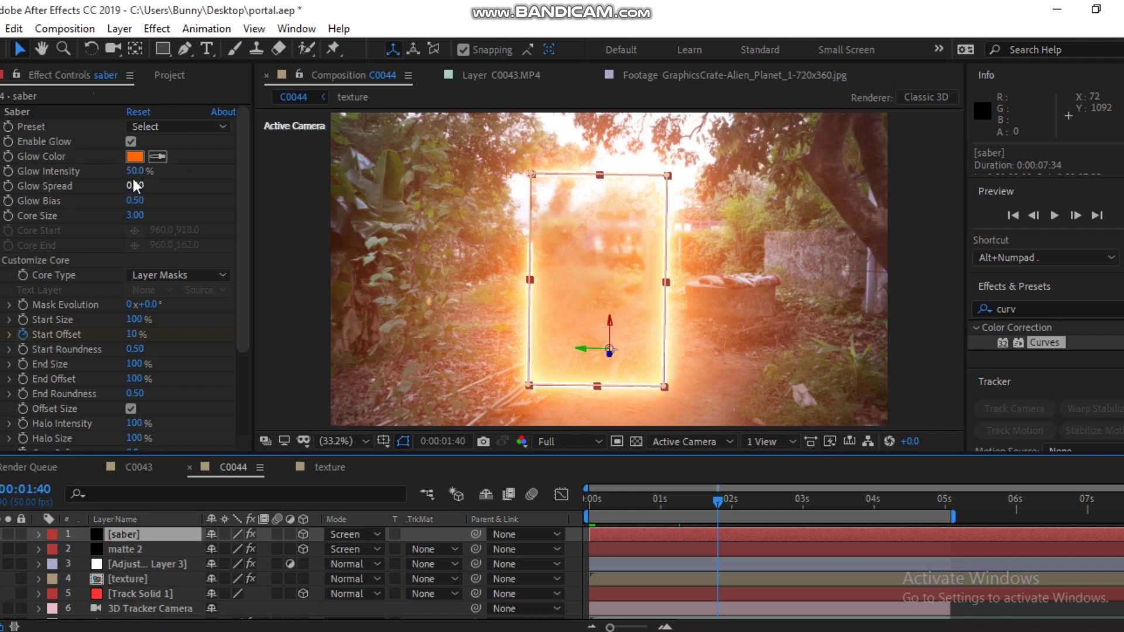
Step: Lower the Saber Glow Intensity to 25% and change Start Size, then check the portal later in the clip
left_click_drag(132, 171, 126, 171)
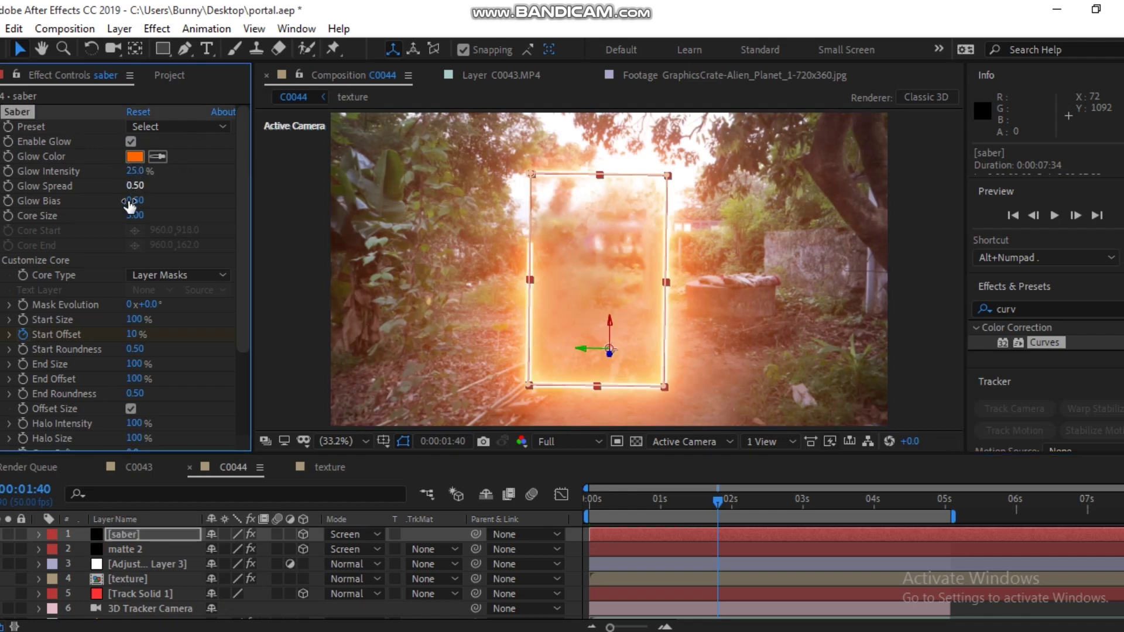
left_click(145, 325)
type("90")
key("Return")
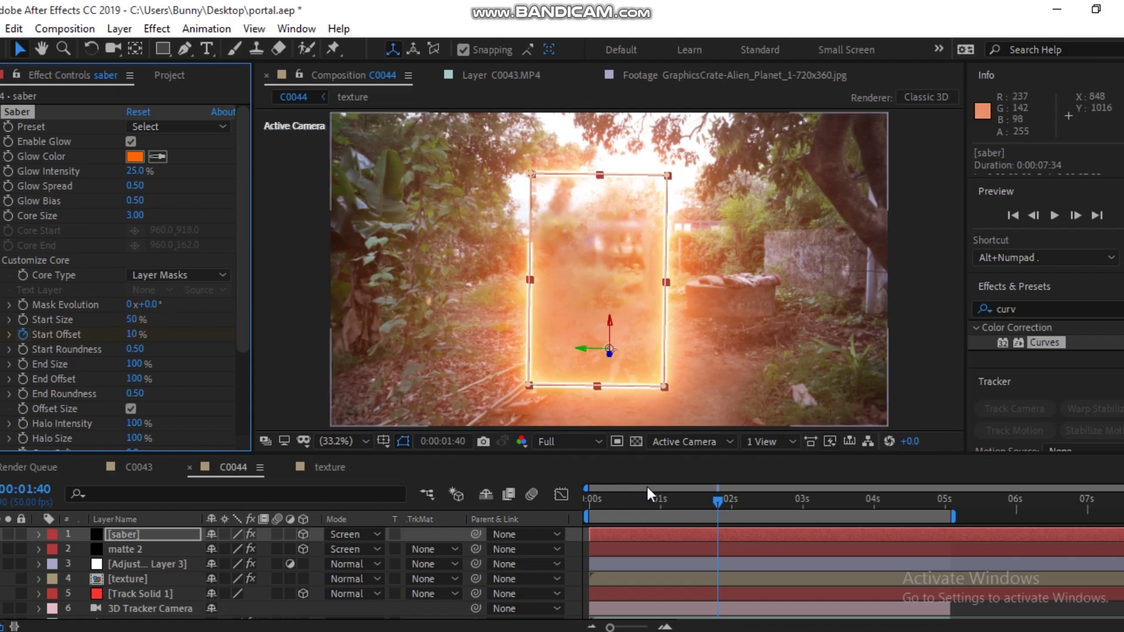
mouse_move(734, 503)
left_mouse_down()
mouse_move(851, 507)
mouse_move(737, 508)
mouse_move(827, 508)
left_mouse_up()
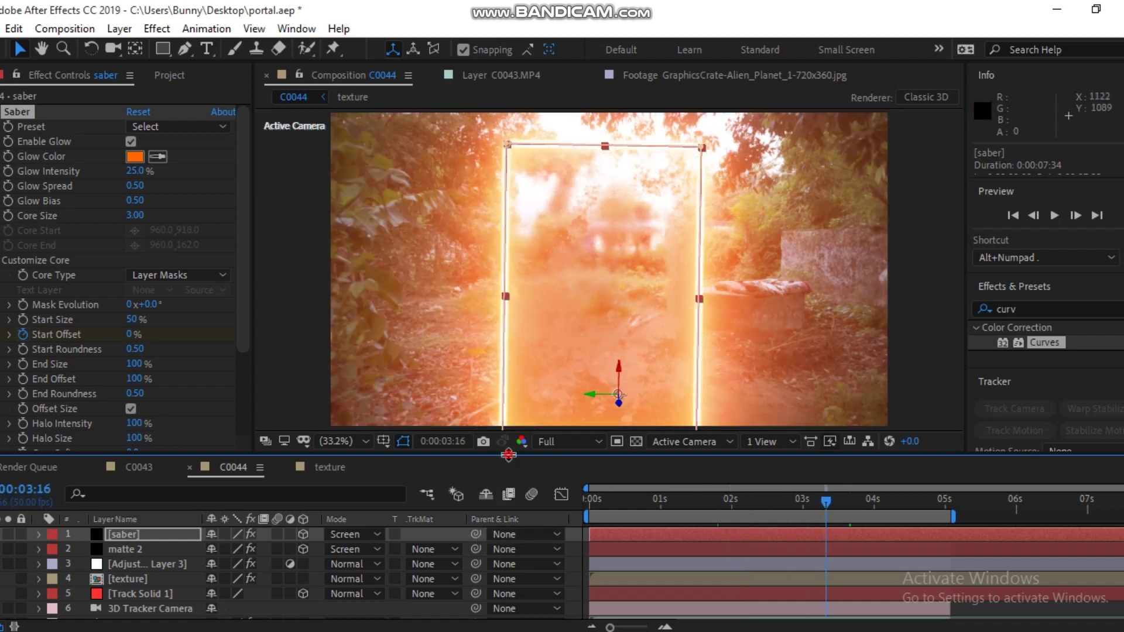
left_click_drag(508, 455, 508, 320)
Step: Add the C0044.MP4 road clip above saber and trim its start later
left_click(157, 72)
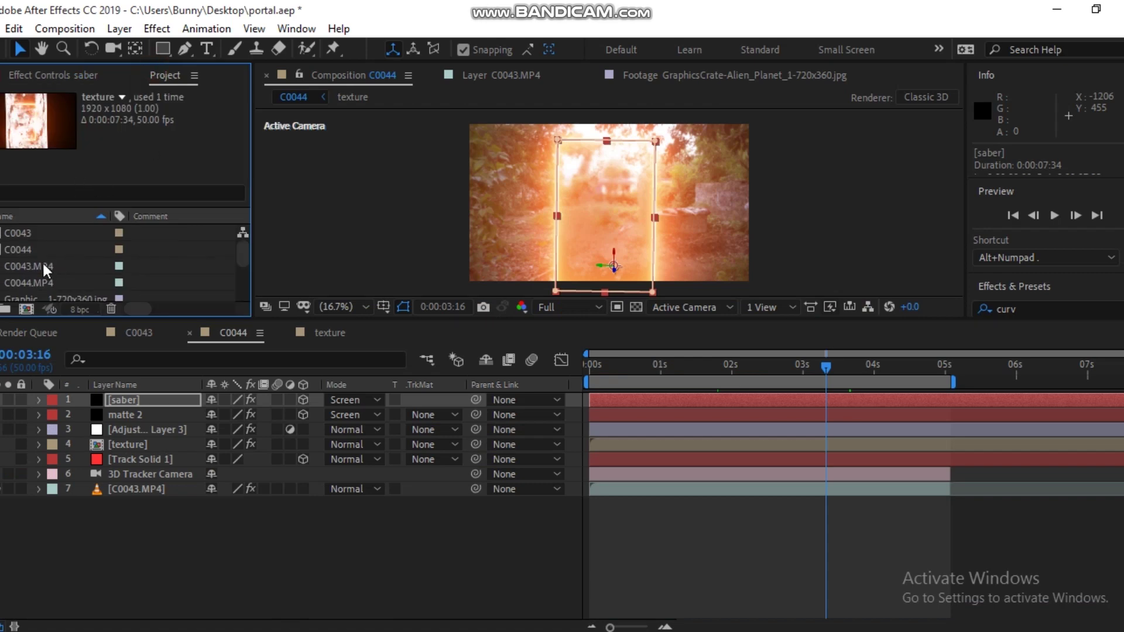
left_click(18, 251)
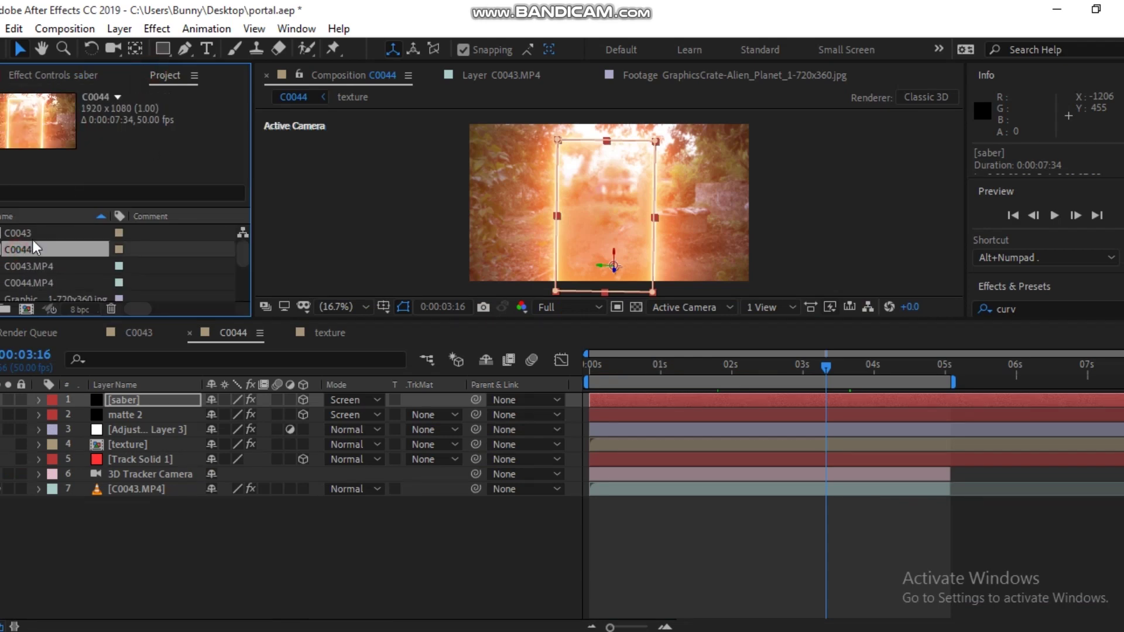
double_click(21, 286)
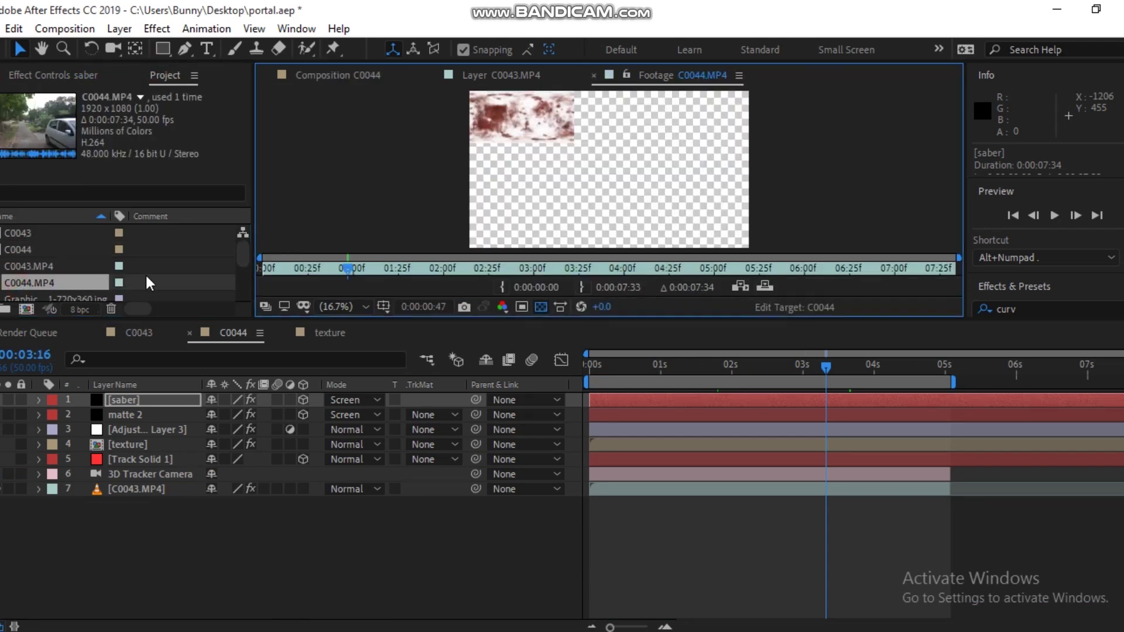
left_click_drag(50, 283, 107, 398)
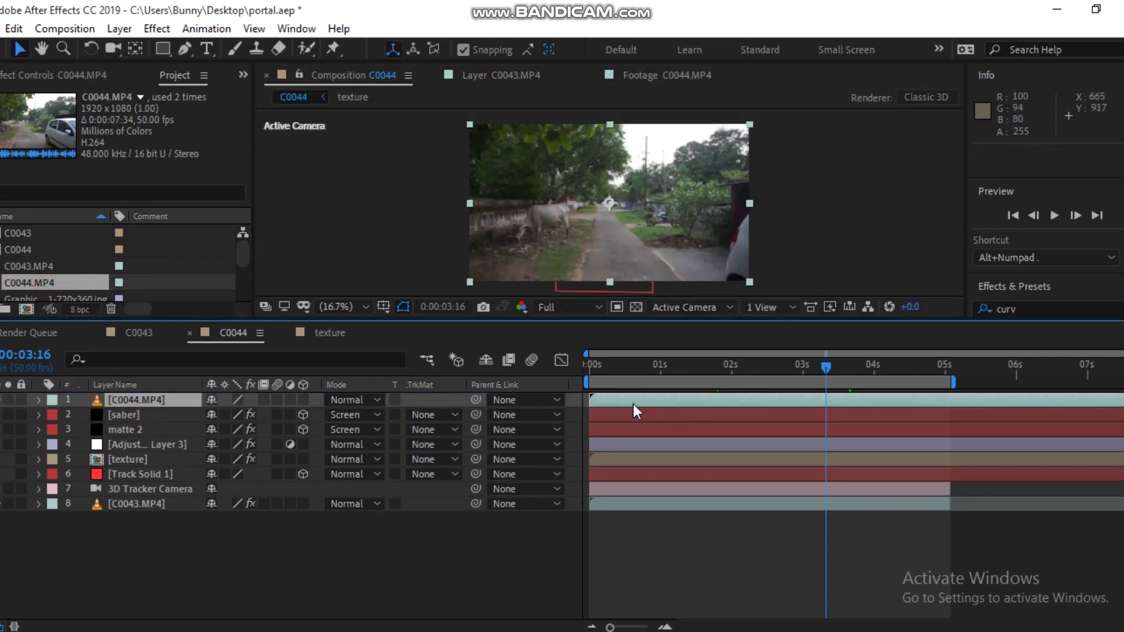
left_click_drag(587, 397, 844, 403)
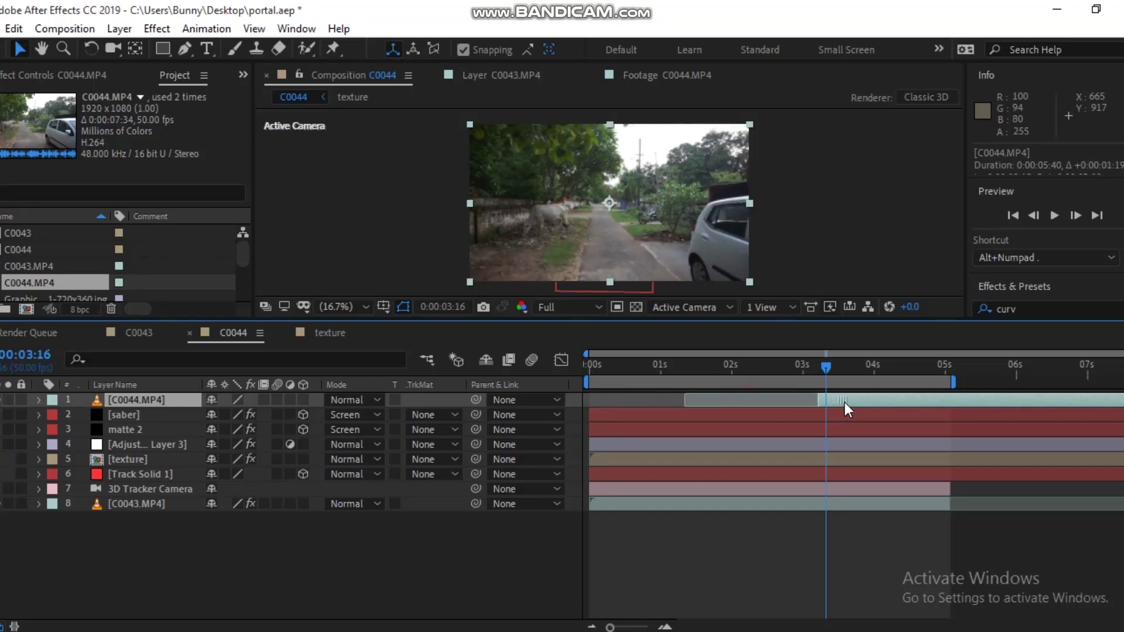
Step: Set the preview to Quarter resolution while checking frames around 2:44 and the portal
left_click_drag(826, 368, 778, 365)
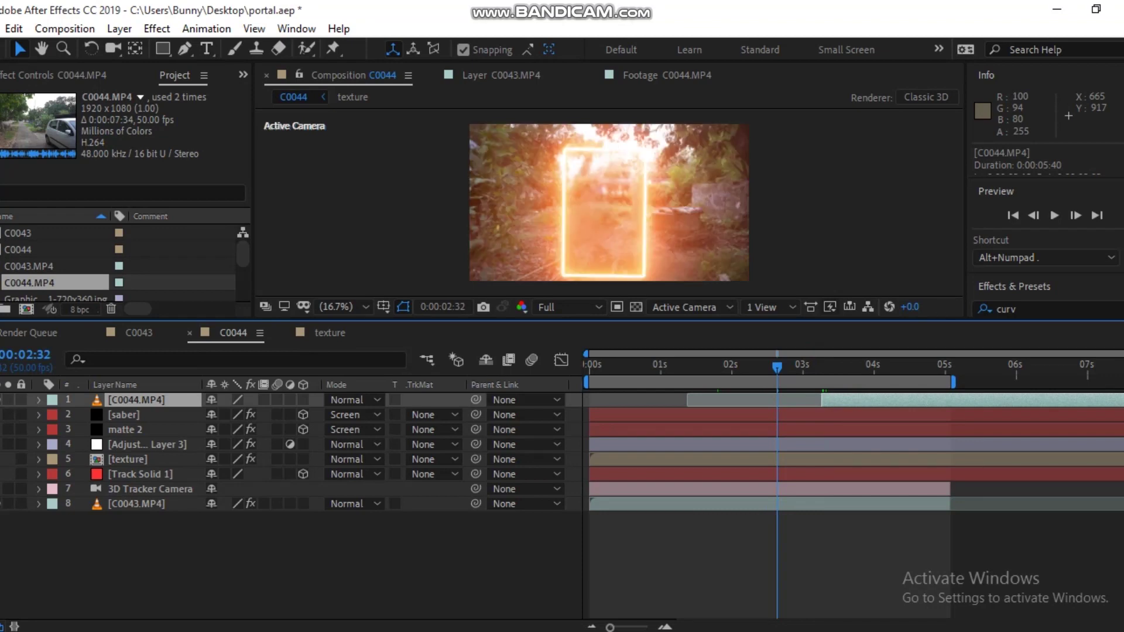
left_click_drag(775, 369, 794, 370)
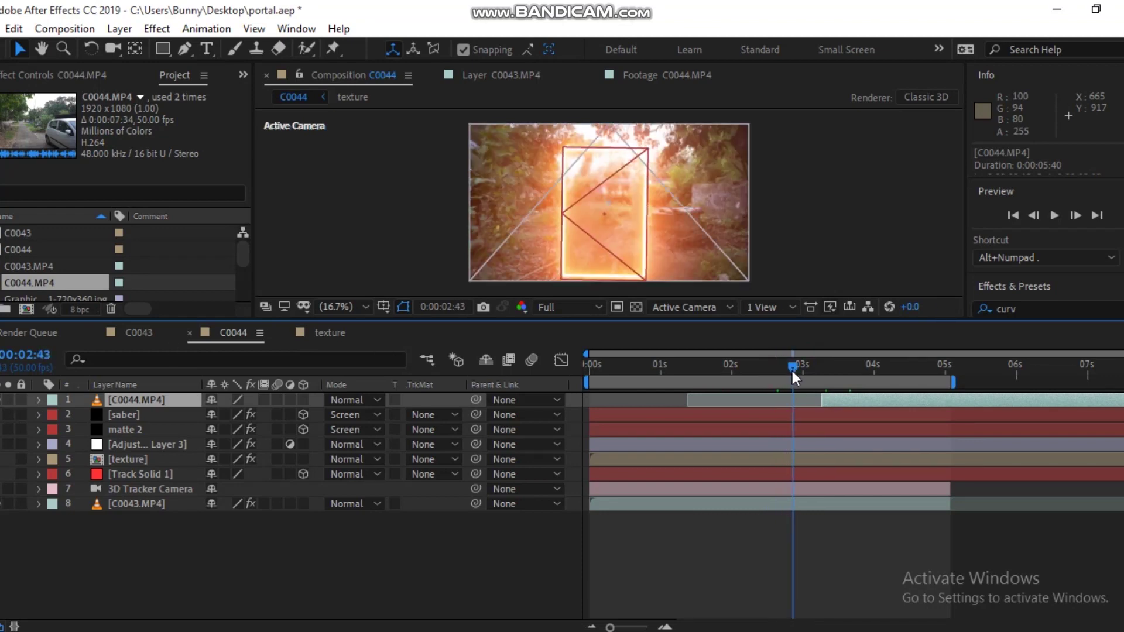
left_click(567, 309)
left_click(571, 403)
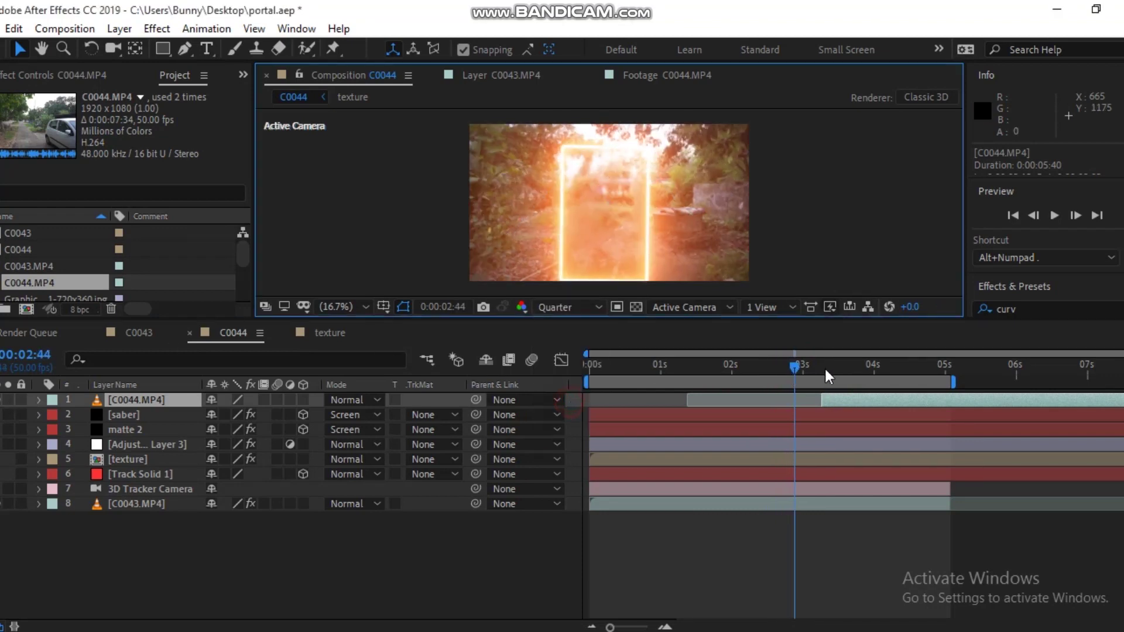
left_click_drag(790, 367, 919, 373)
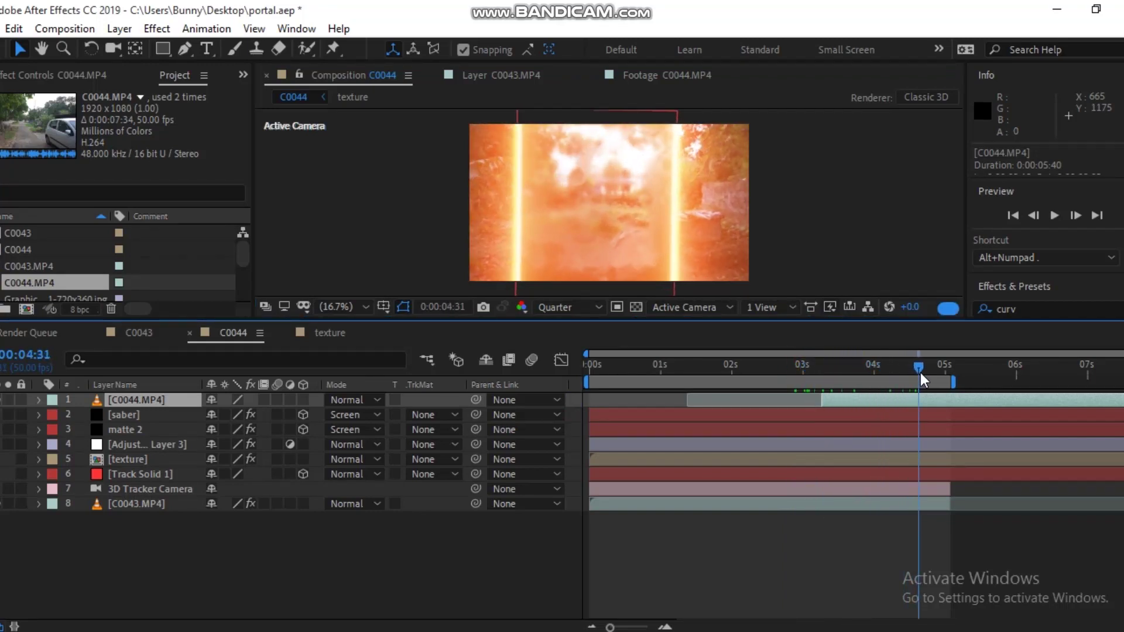
Step: Slide the road clip to start near 5 seconds and extend the work area to the comp's end
left_click_drag(918, 402, 966, 401)
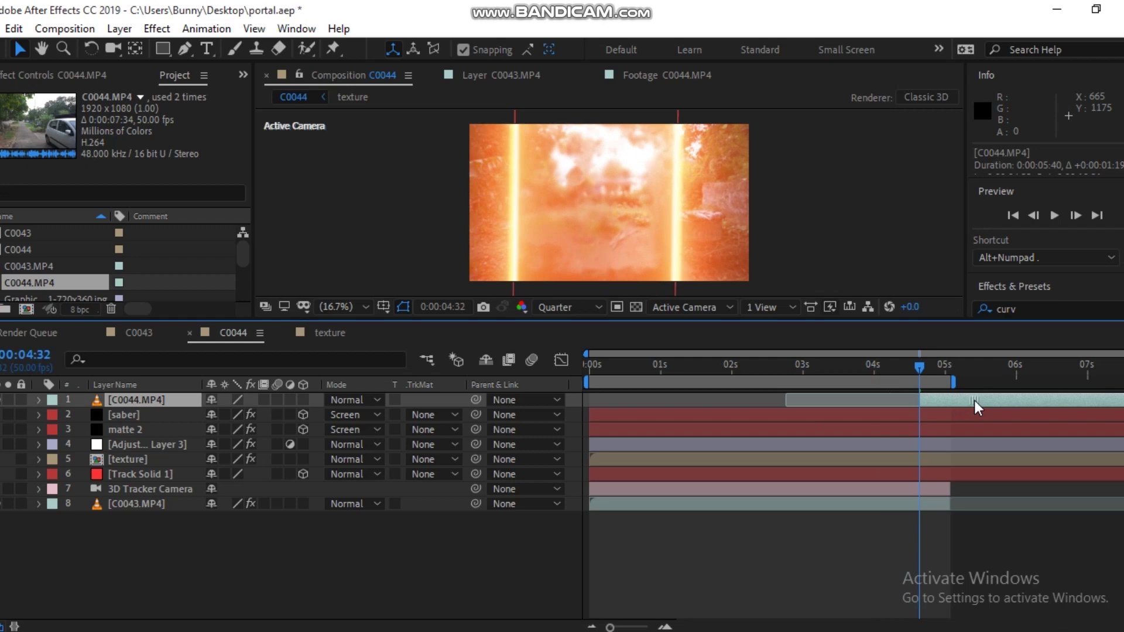
left_click_drag(955, 383, 1123, 383)
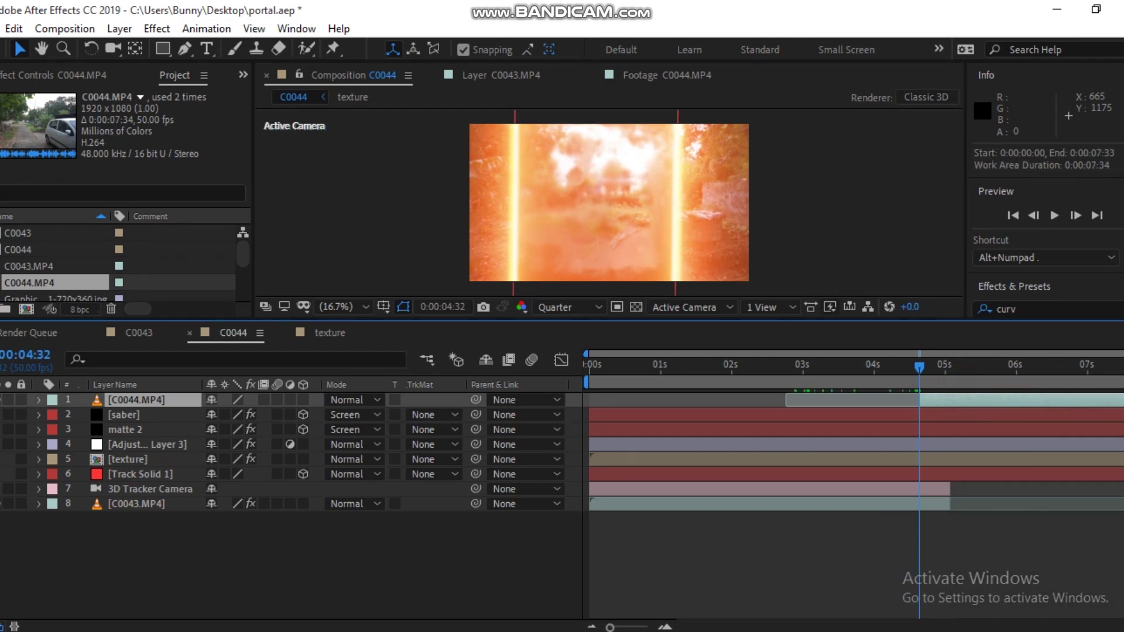
mouse_move(919, 373)
left_mouse_down()
mouse_move(951, 379)
mouse_move(935, 381)
mouse_move(939, 399)
left_mouse_up()
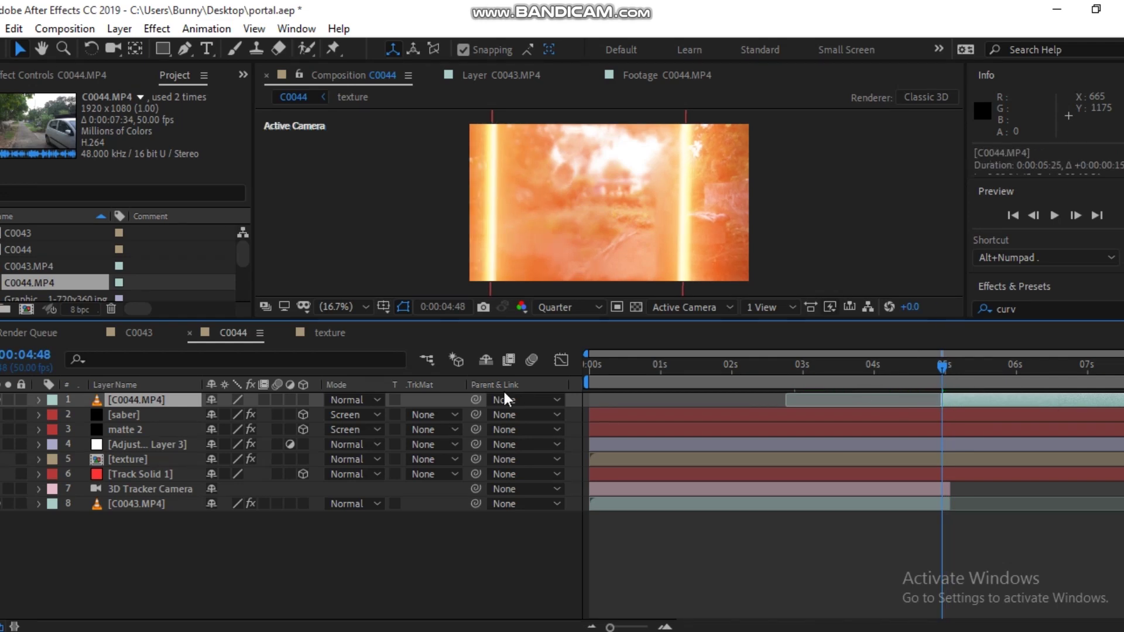
left_click(39, 401)
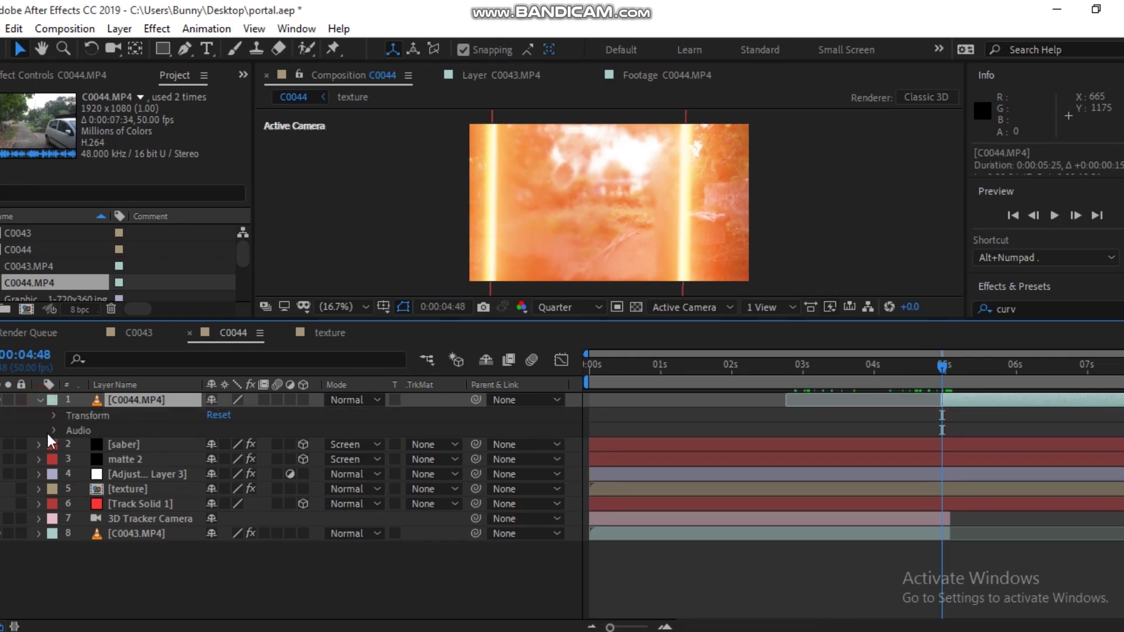
Step: Keyframe the road clip's Opacity from 0% near 4:48 to 100% a few frames later
left_click(54, 415)
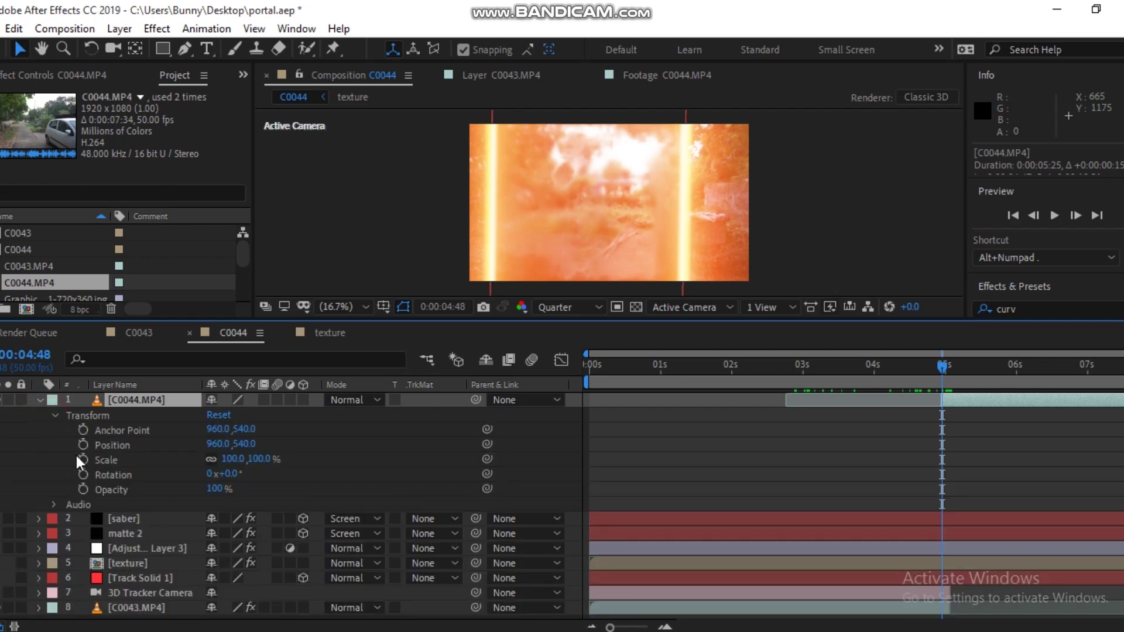
left_click(83, 489)
left_click(214, 489)
type("0")
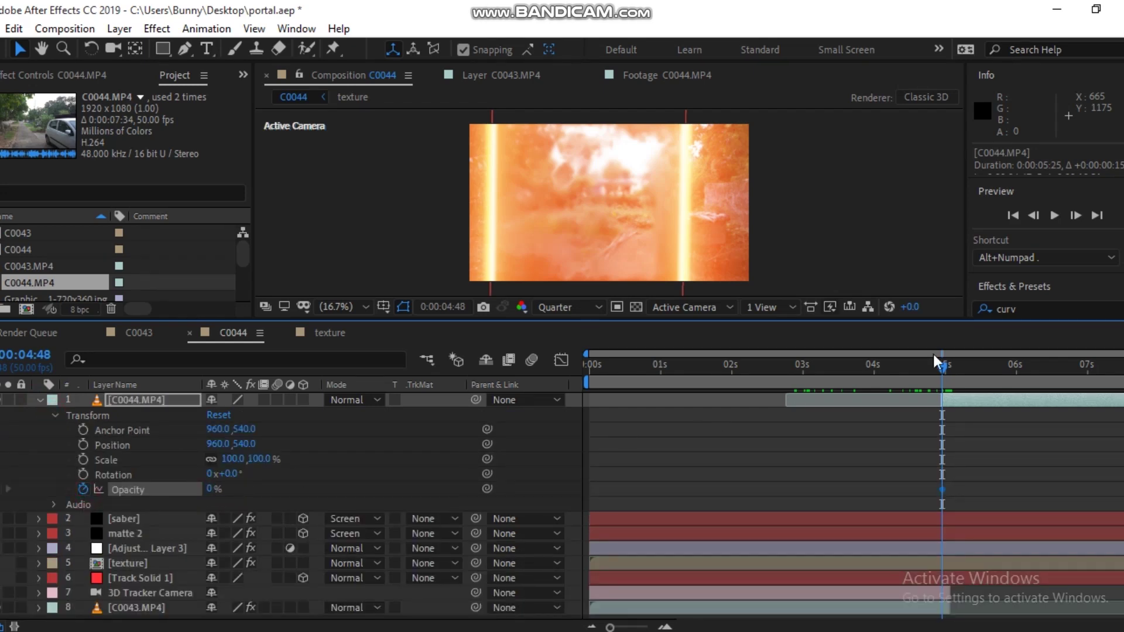
left_click_drag(943, 366, 958, 368)
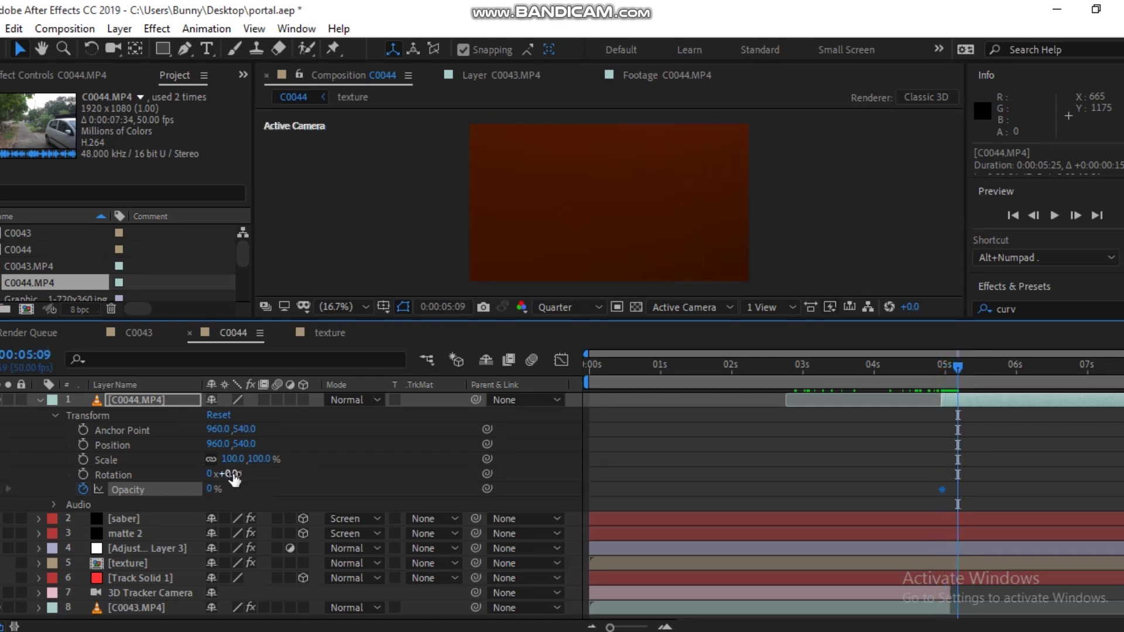
left_click_drag(209, 488, 211, 494)
mouse_move(954, 366)
left_mouse_down()
mouse_move(896, 375)
mouse_move(965, 381)
left_mouse_up()
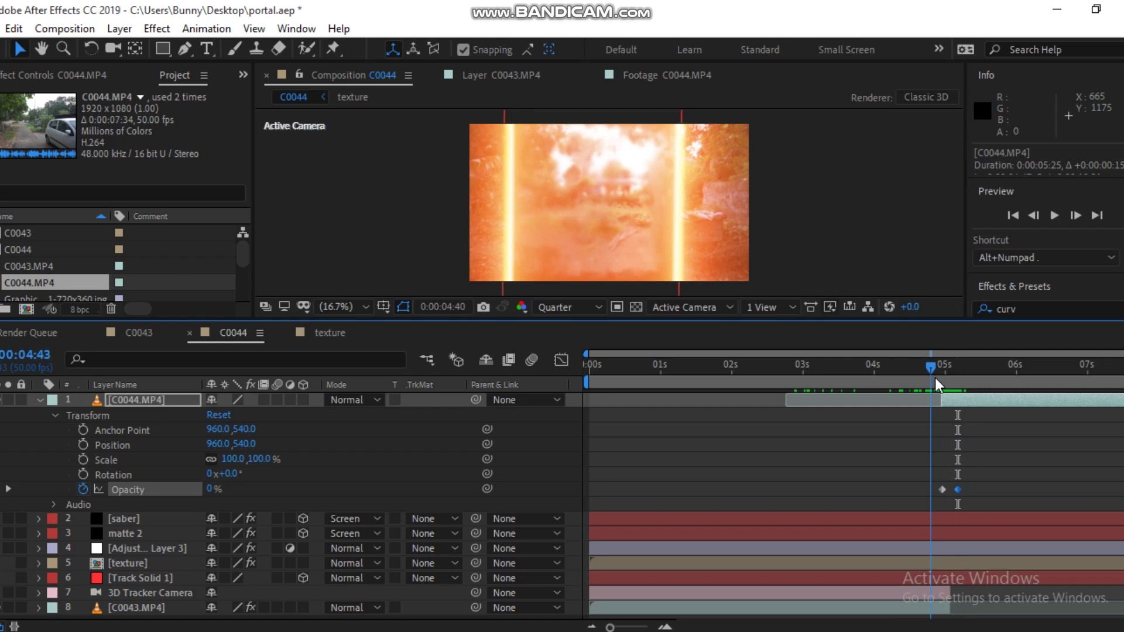
key("Home")
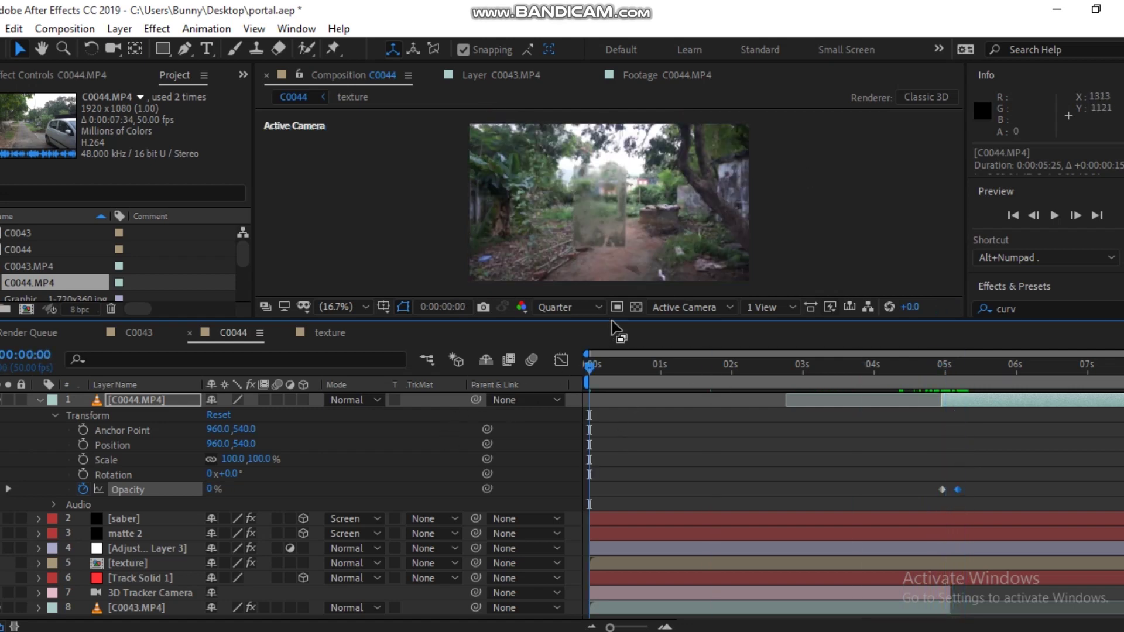
Step: Enlarge the viewer, then play and stop a preview of the portal transition
left_click_drag(614, 331, 607, 460)
key("space")
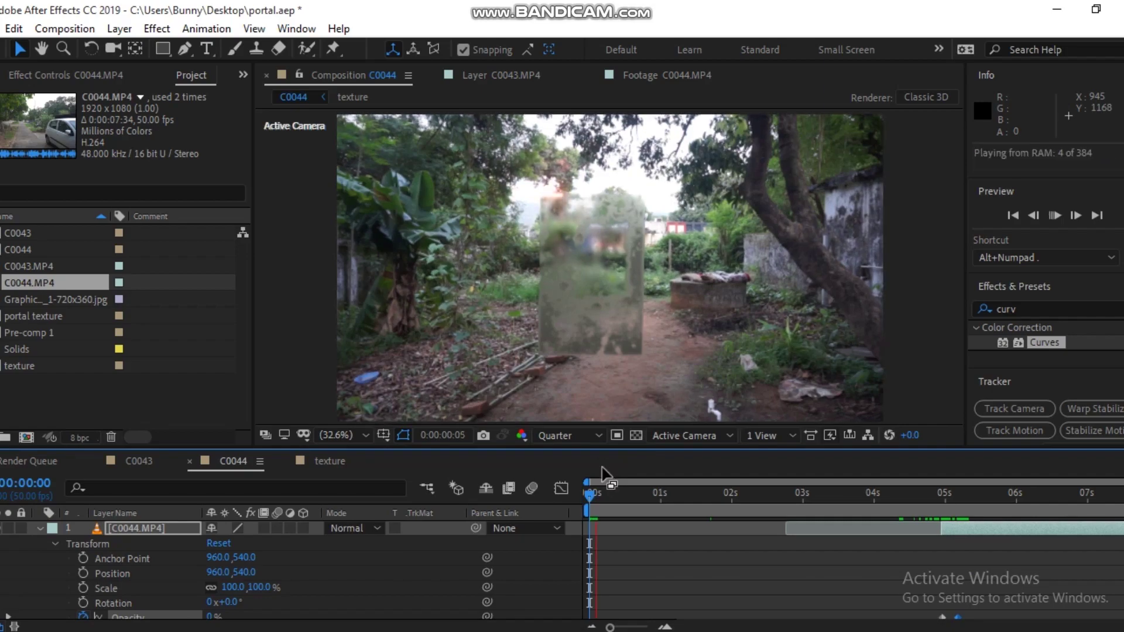
key("space")
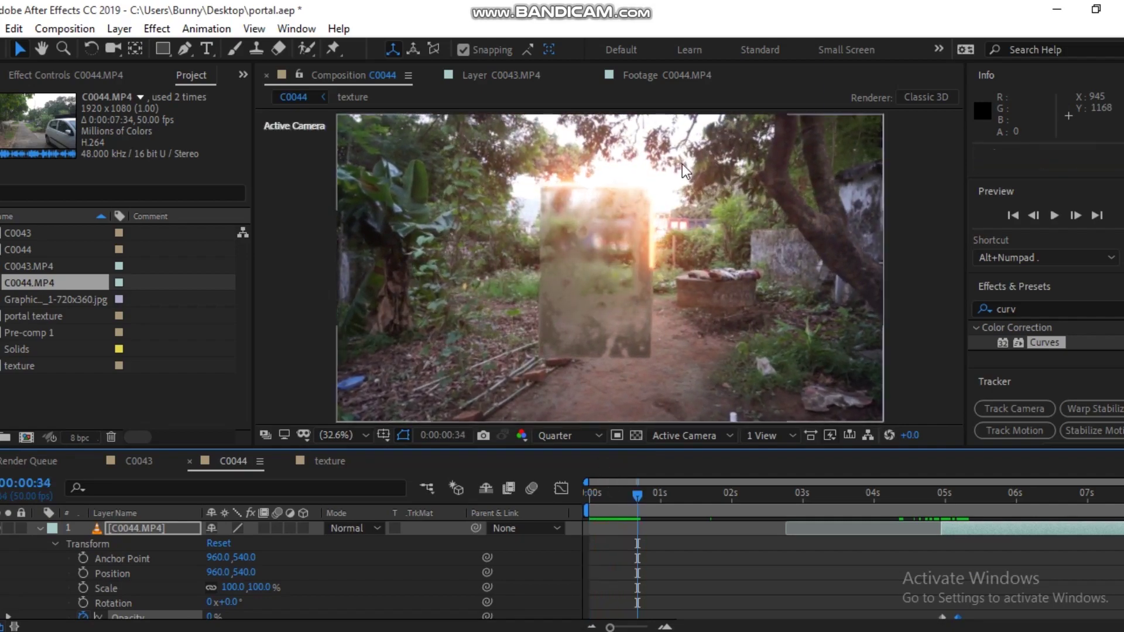